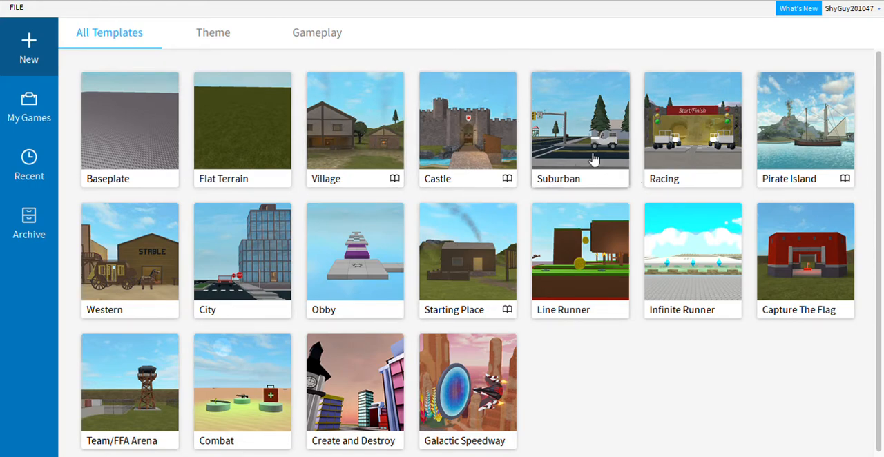
Step: Look through the Theme and Gameplay templates, the own, group and shared games, the recent games and the archived games
{"action": "left_click", "coordinate": [194, 43]}
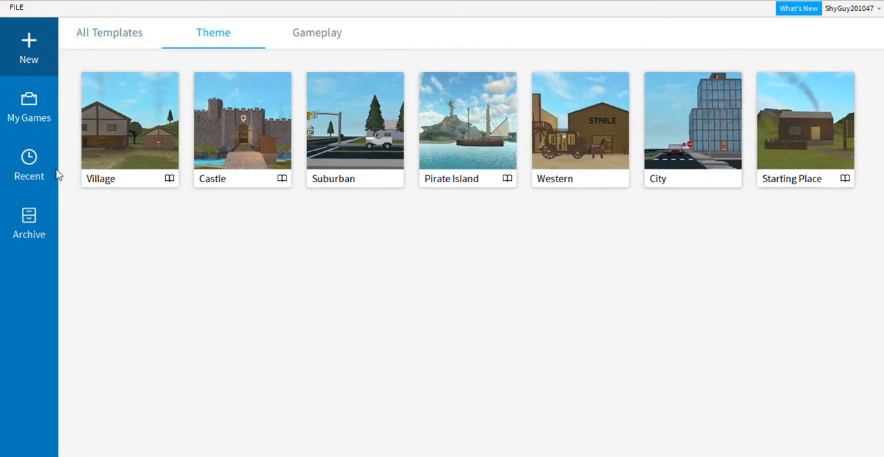
{"action": "left_click", "coordinate": [312, 33]}
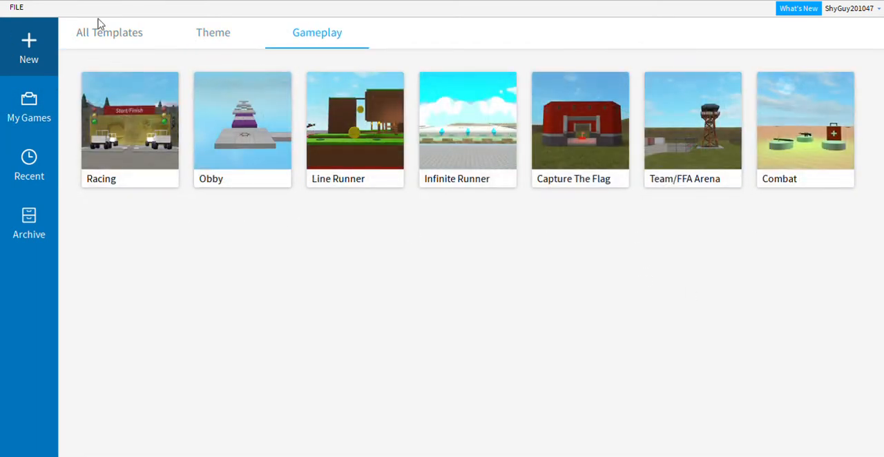
{"action": "left_click", "coordinate": [21, 118]}
{"action": "left_click", "coordinate": [136, 31]}
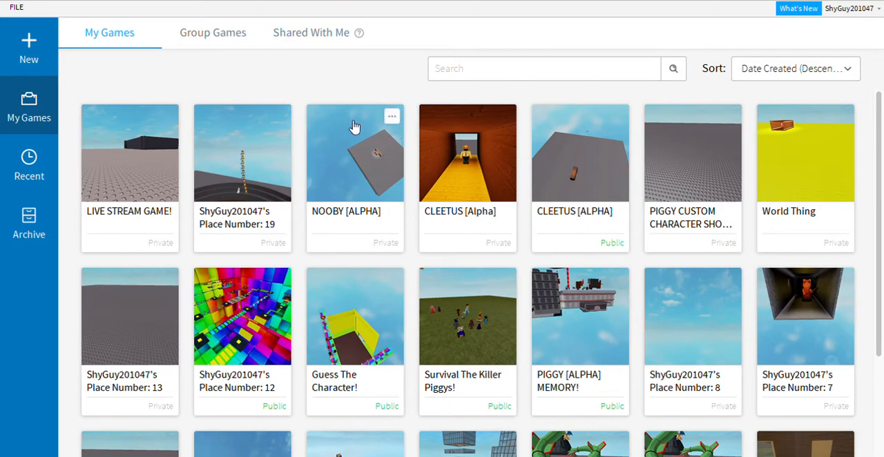
{"action": "left_click", "coordinate": [222, 27]}
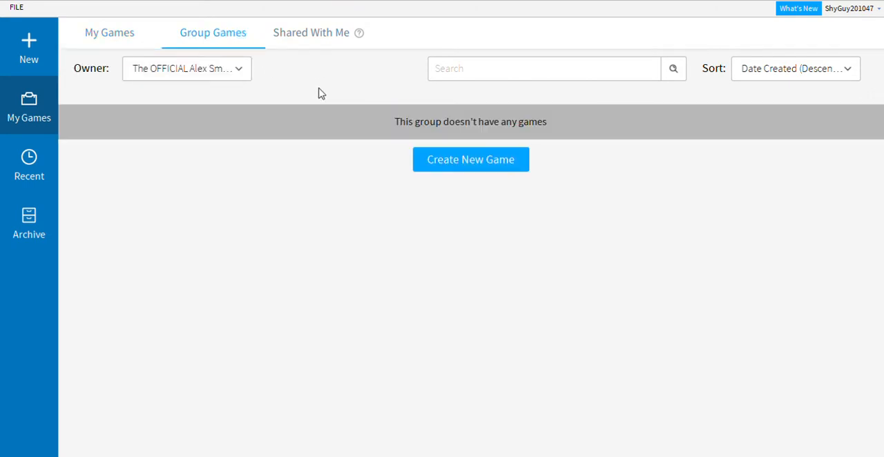
{"action": "left_click", "coordinate": [317, 36]}
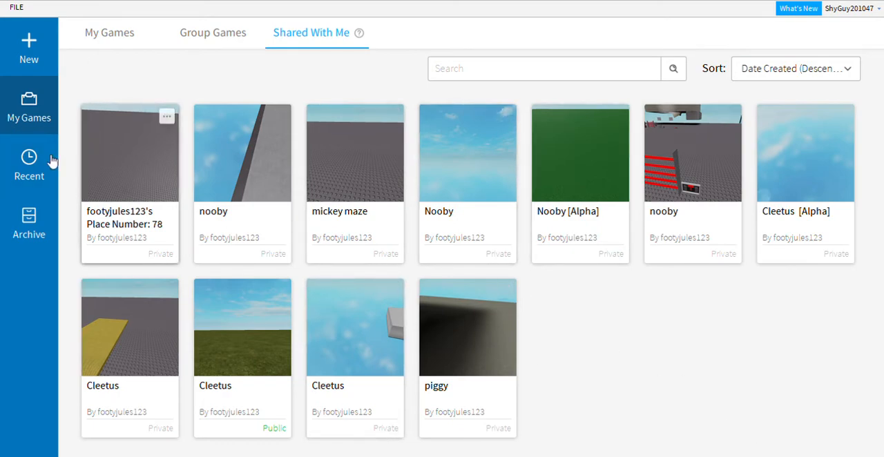
{"action": "left_click", "coordinate": [31, 161]}
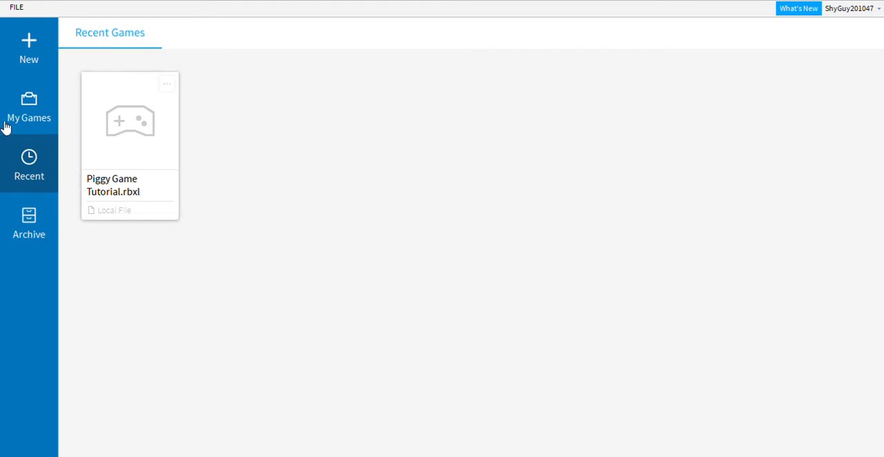
{"action": "left_click", "coordinate": [30, 229]}
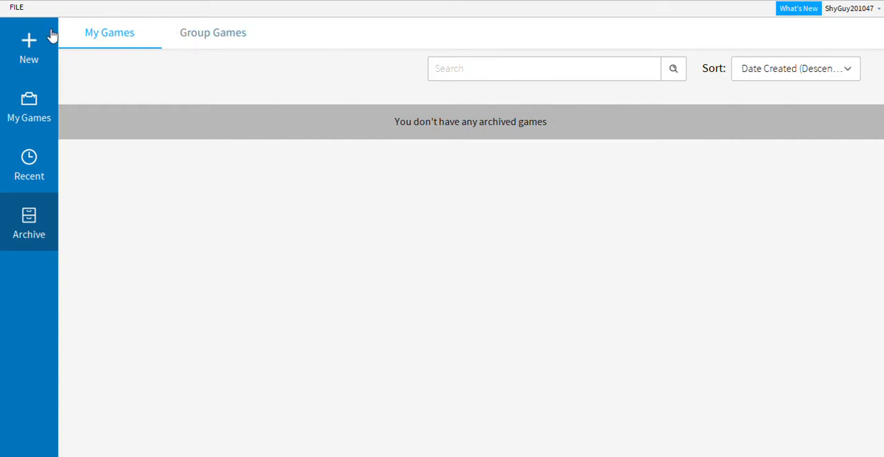
{"action": "left_click", "coordinate": [180, 34]}
{"action": "left_click", "coordinate": [110, 36]}
Step: Create a new place from the Baseplate template
{"action": "left_click", "coordinate": [37, 42]}
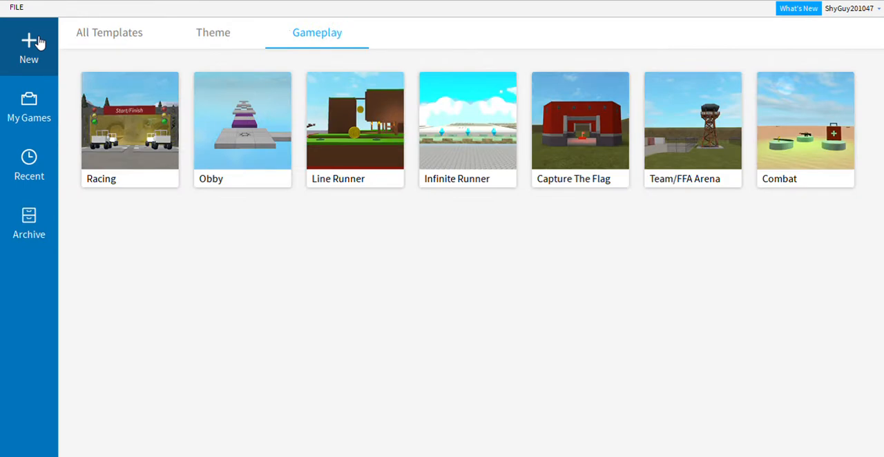
{"action": "left_click", "coordinate": [109, 32]}
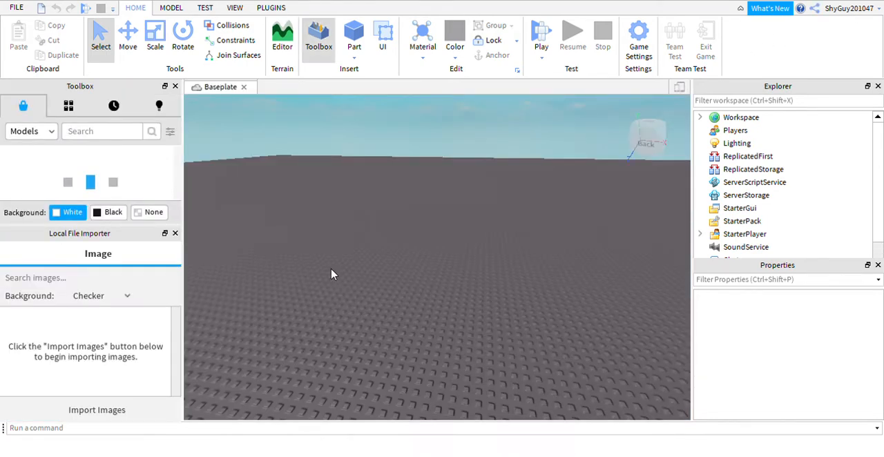
{"action": "right_click_drag", "start_coordinate": [424, 246], "coordinate": [371, 177]}
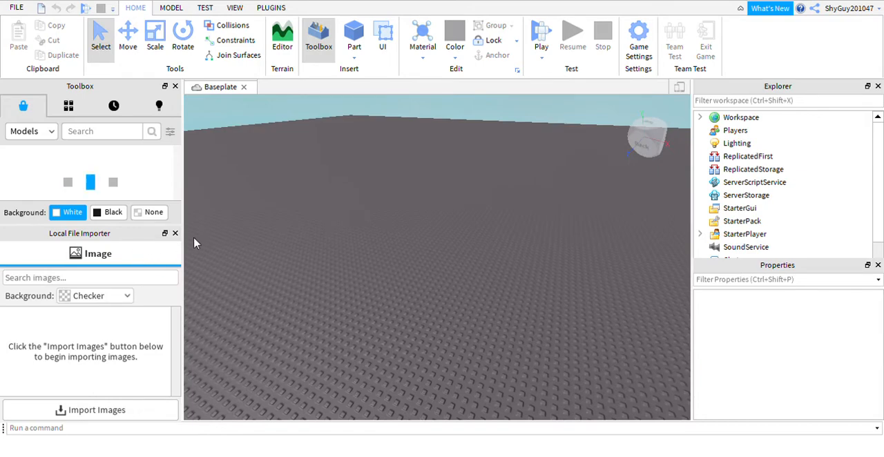
Step: Close the Local File Importer, Toolbox, Explorer and Properties windows so only the 3D viewport remains
{"action": "left_click", "coordinate": [175, 233]}
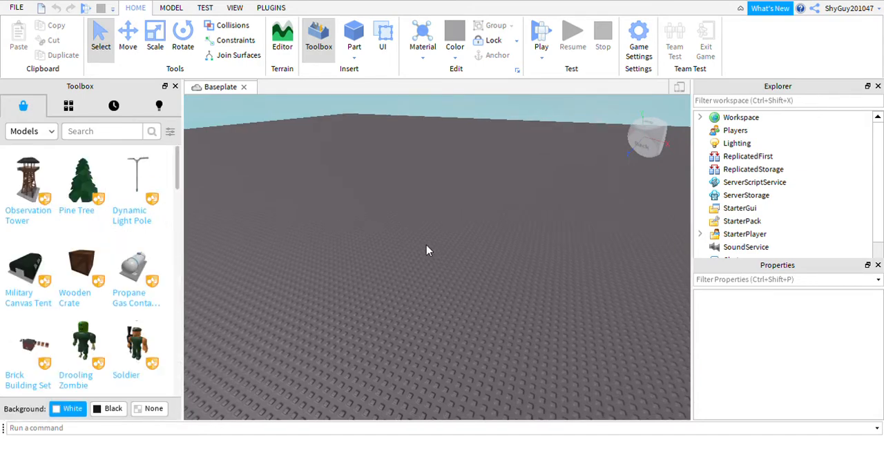
{"action": "right_click_drag", "start_coordinate": [428, 250], "coordinate": [341, 132]}
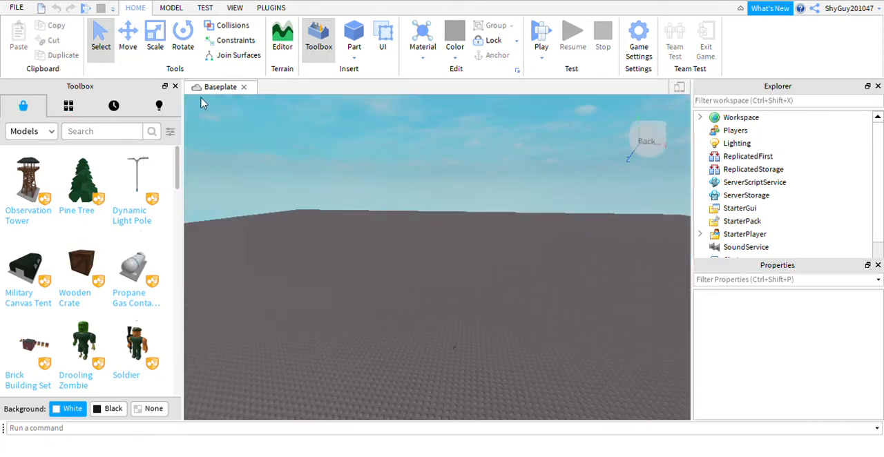
{"action": "left_click", "coordinate": [176, 86]}
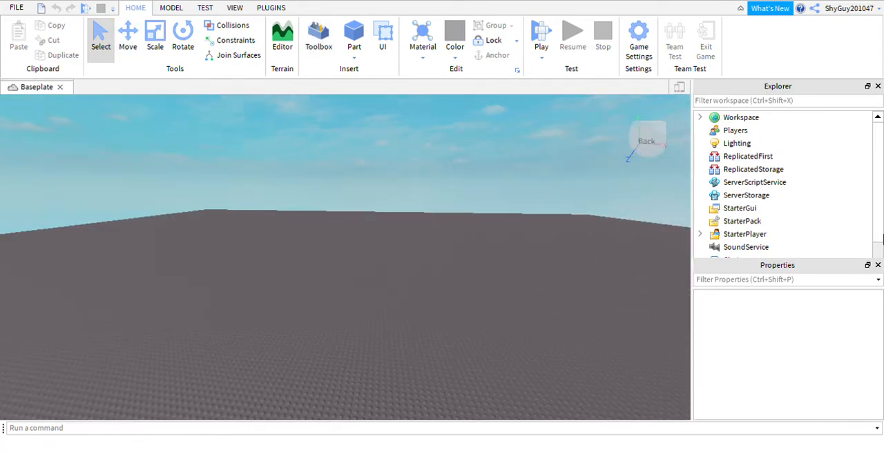
{"action": "left_click", "coordinate": [877, 85]}
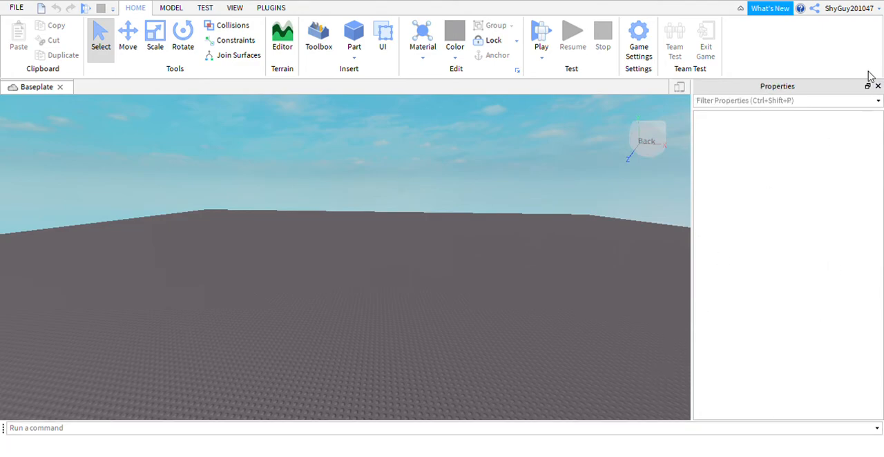
{"action": "left_click", "coordinate": [878, 86]}
{"action": "right_click_drag", "start_coordinate": [562, 182], "coordinate": [557, 187]}
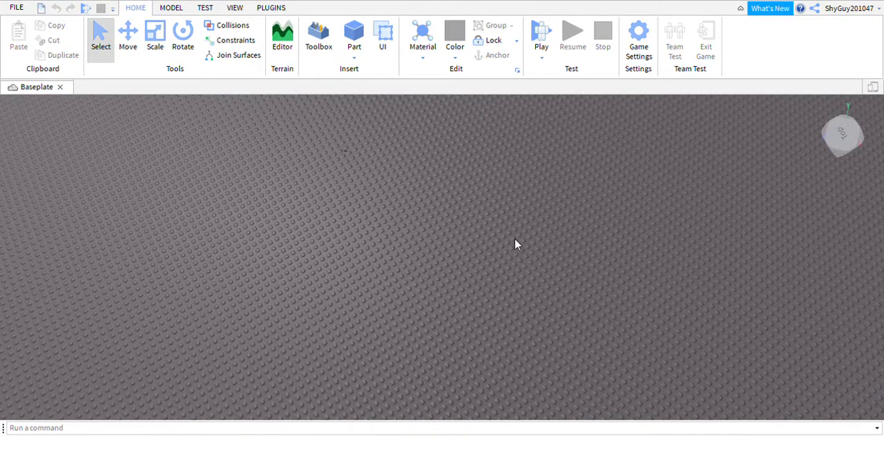
{"action": "right_click_drag", "start_coordinate": [515, 245], "coordinate": [482, 208]}
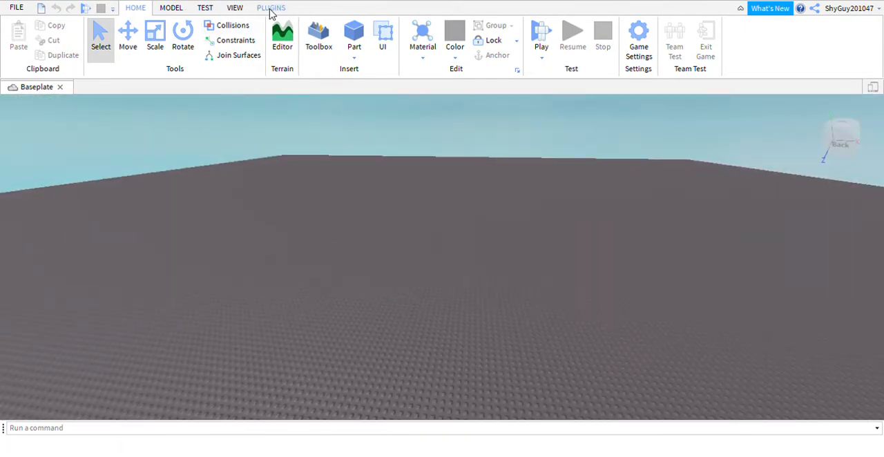
Step: Show the Explorer, Properties and Toolbox windows again
{"action": "left_click", "coordinate": [234, 8]}
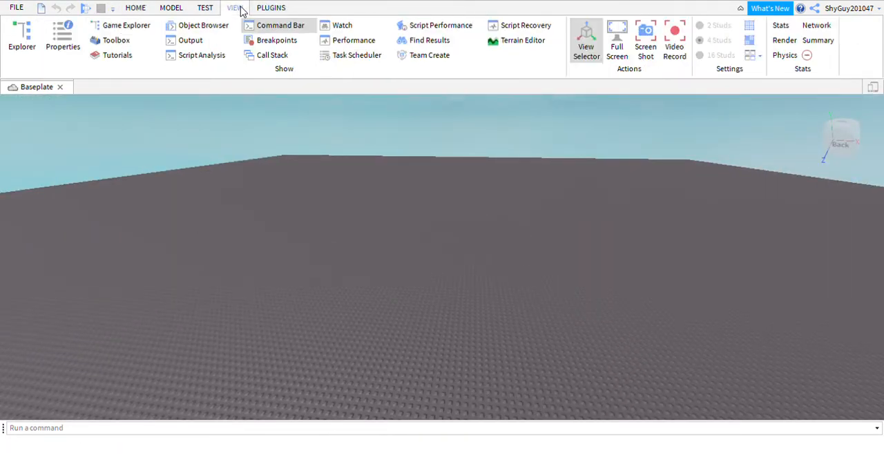
{"action": "left_click", "coordinate": [21, 47]}
{"action": "left_click", "coordinate": [80, 43]}
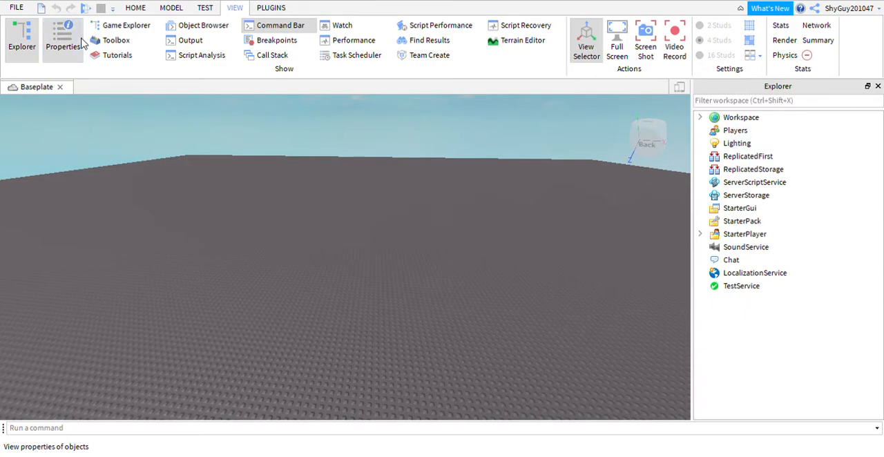
{"action": "left_click", "coordinate": [134, 43]}
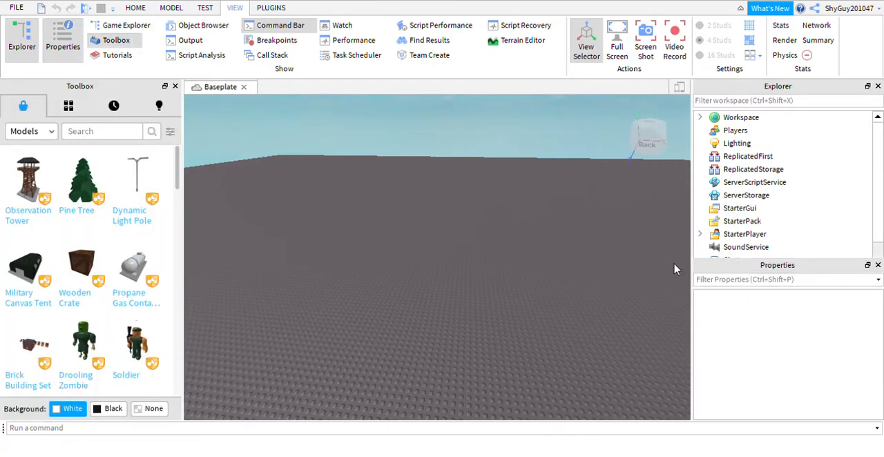
Step: Search the Toolbox models for "youtube logo"
{"action": "left_click", "coordinate": [90, 134]}
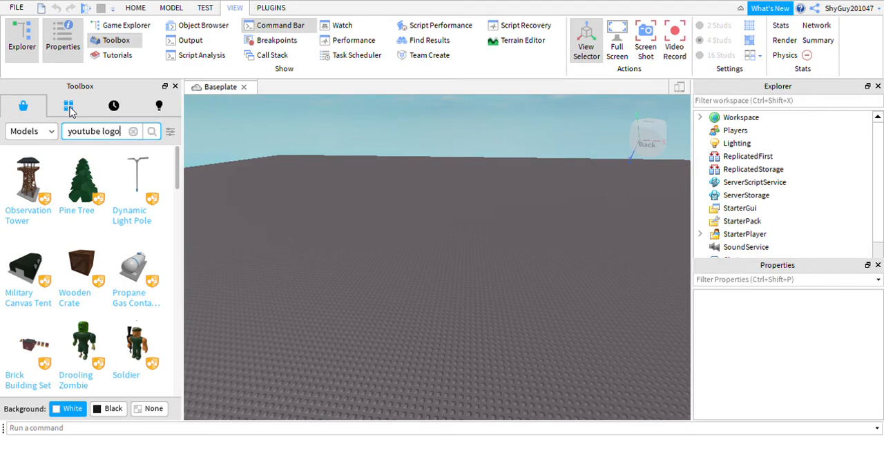
{"action": "key", "text": "Return"}
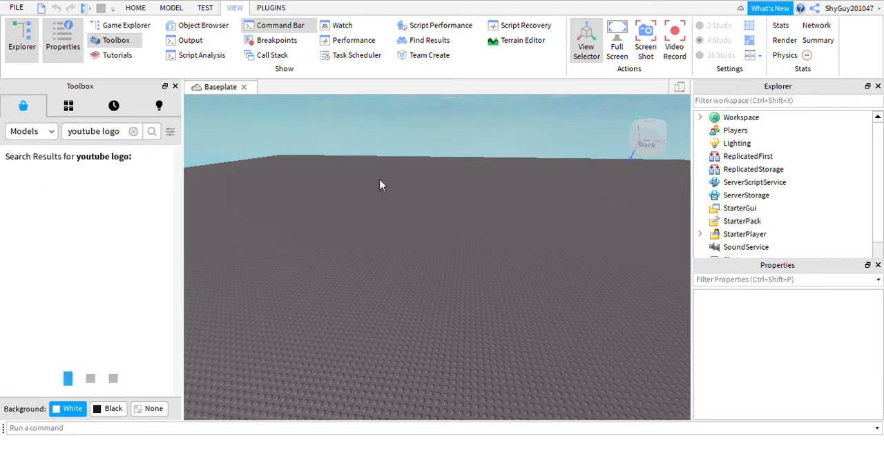
{"action": "right_click_drag", "start_coordinate": [381, 184], "coordinate": [378, 185]}
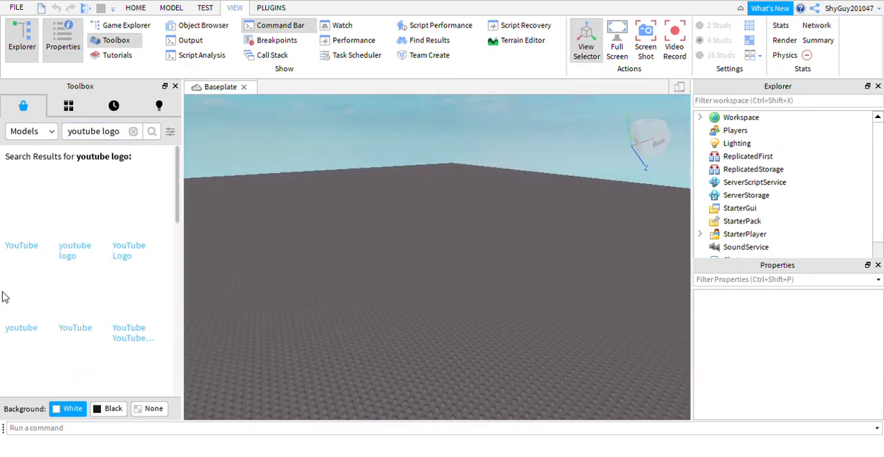
Step: Insert three different YouTube logo models from the search results into the workspace
{"action": "left_click", "coordinate": [30, 238]}
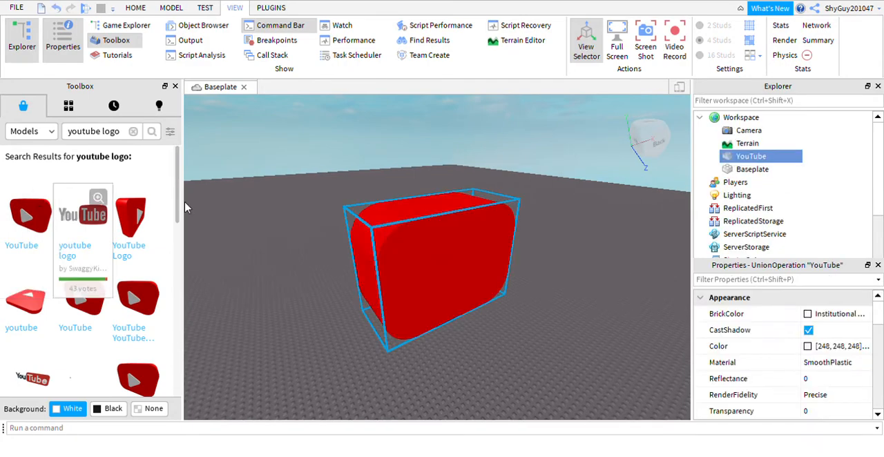
{"action": "right_click_drag", "start_coordinate": [573, 222], "coordinate": [573, 222]}
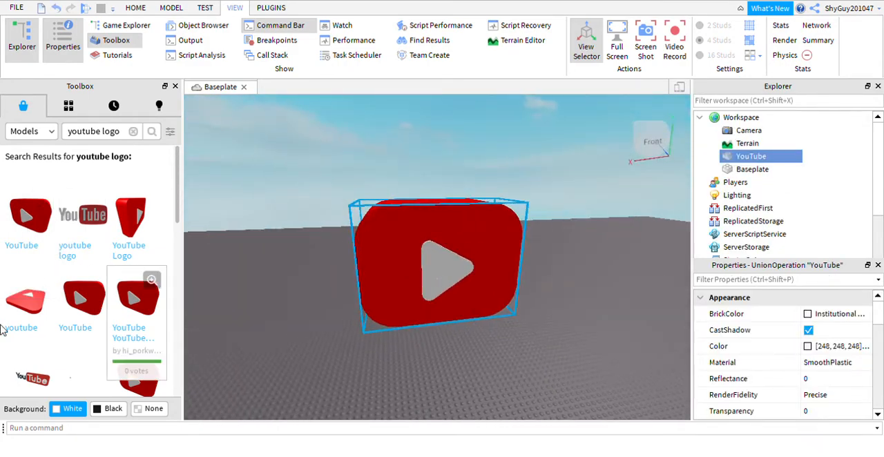
{"action": "left_click", "coordinate": [38, 388]}
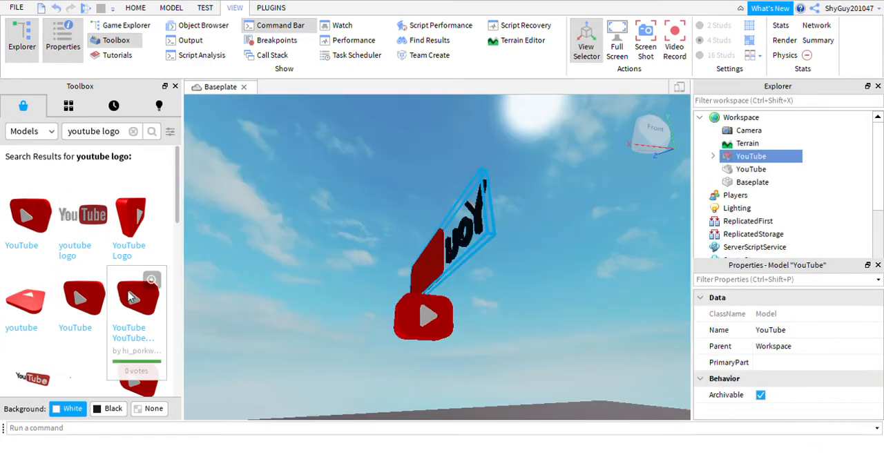
{"action": "right_click_drag", "start_coordinate": [475, 277], "coordinate": [475, 277]}
Step: Delete all three inserted YouTube logo models from the workspace and clear the Toolbox search
{"action": "scroll", "coordinate": [475, 277], "scroll_direction": "down", "scroll_amount": 8}
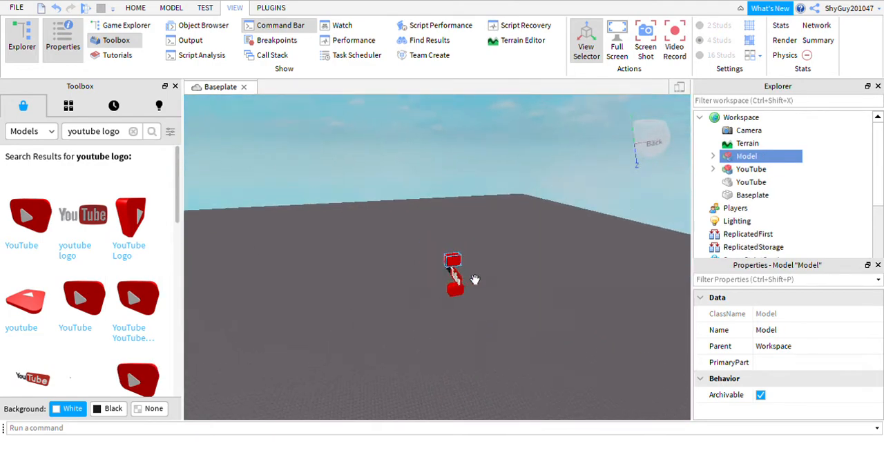
{"action": "left_click_drag", "start_coordinate": [399, 231], "coordinate": [491, 384]}
{"action": "scroll", "coordinate": [490, 385], "scroll_direction": "up", "scroll_amount": 5}
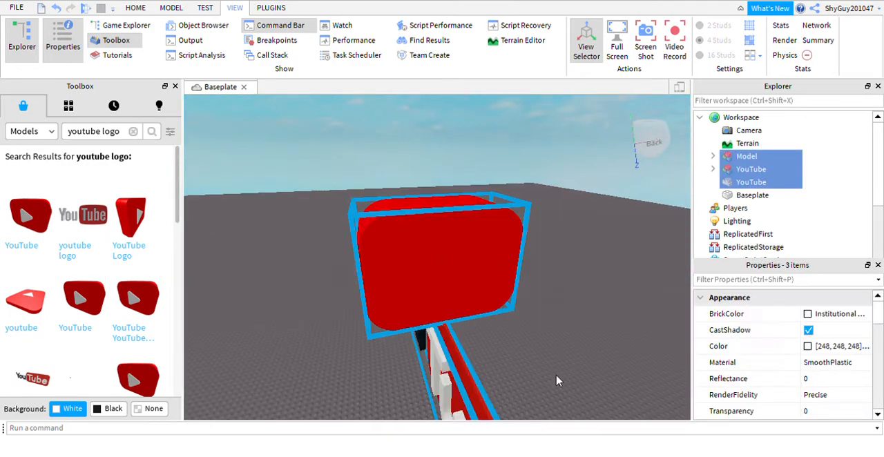
{"action": "key", "text": "Delete"}
{"action": "right_click_drag", "start_coordinate": [300, 215], "coordinate": [299, 211]}
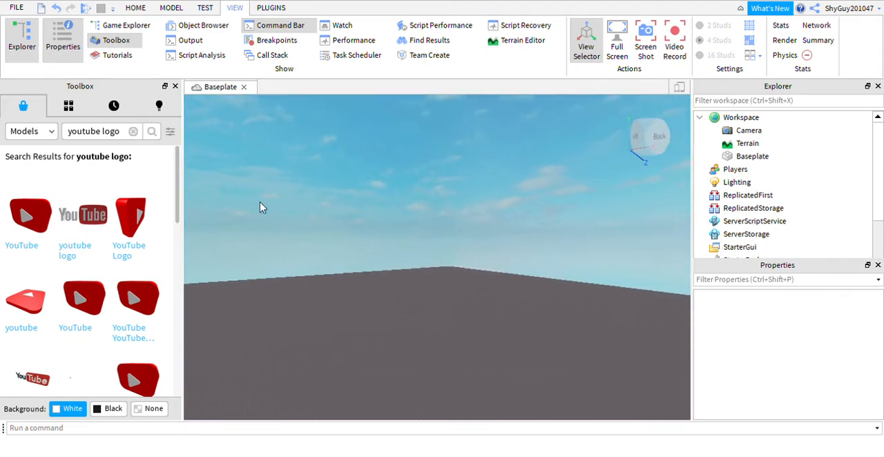
{"action": "left_click", "coordinate": [133, 132]}
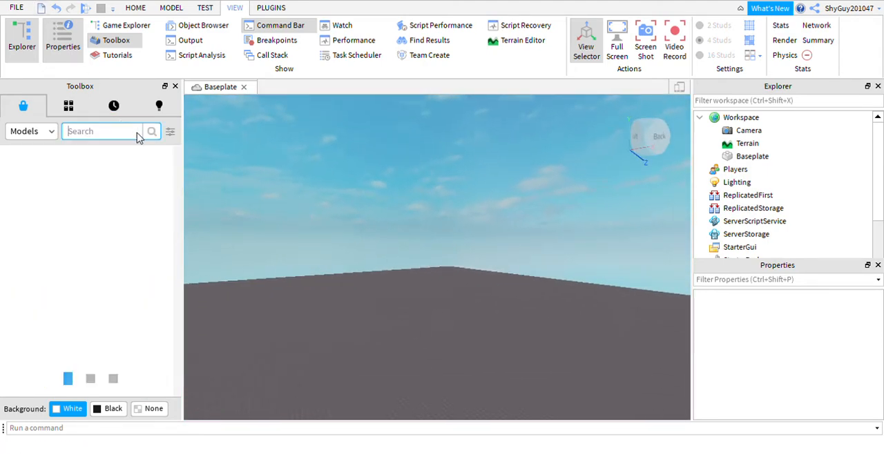
{"action": "right_click_drag", "start_coordinate": [383, 239], "coordinate": [383, 239]}
{"action": "scroll", "coordinate": [390, 234], "scroll_direction": "up", "scroll_amount": 5}
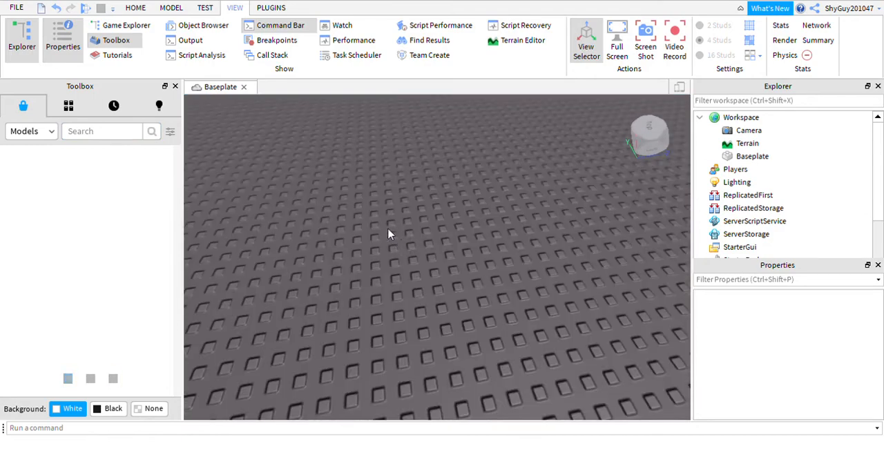
{"action": "scroll", "coordinate": [389, 233], "scroll_direction": "down", "scroll_amount": 8}
{"action": "right_click_drag", "start_coordinate": [439, 261], "coordinate": [327, 255]}
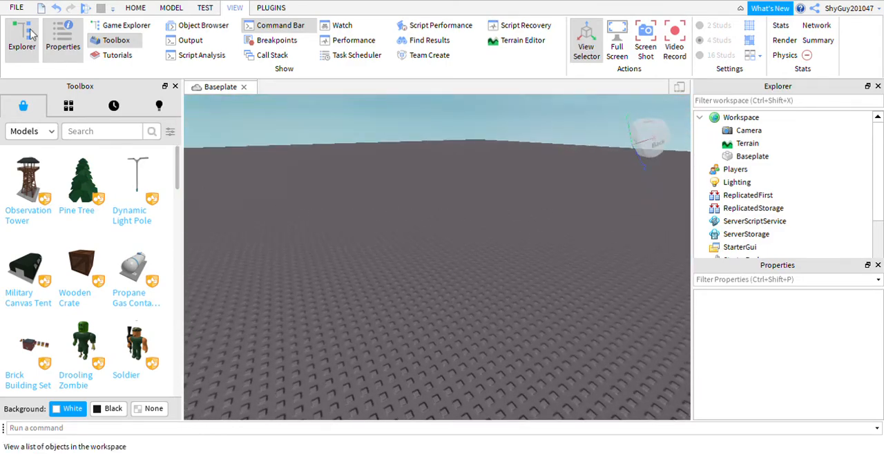
Step: Compare the Toolbox marketplace with the My Models inventory and browse through the saved models
{"action": "left_click", "coordinate": [69, 107]}
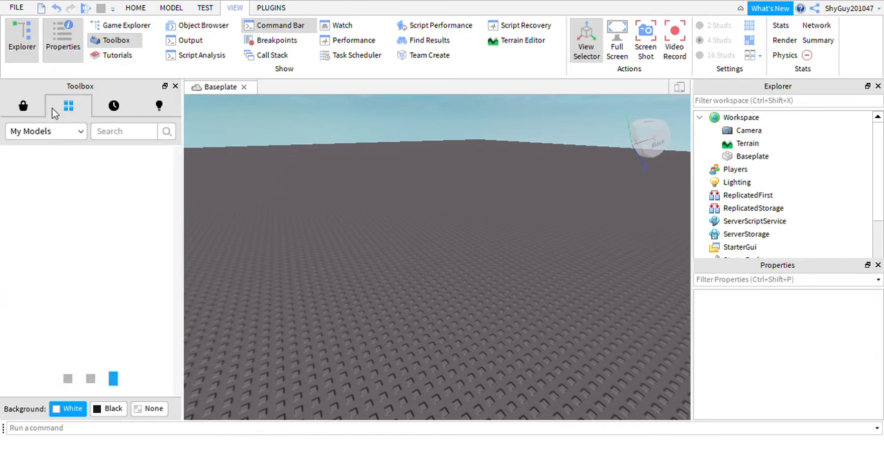
{"action": "left_click", "coordinate": [26, 107]}
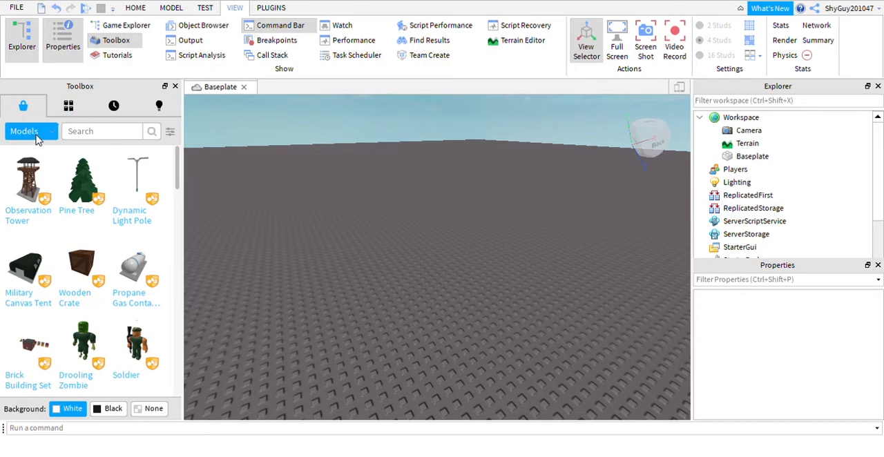
{"action": "left_click", "coordinate": [68, 106]}
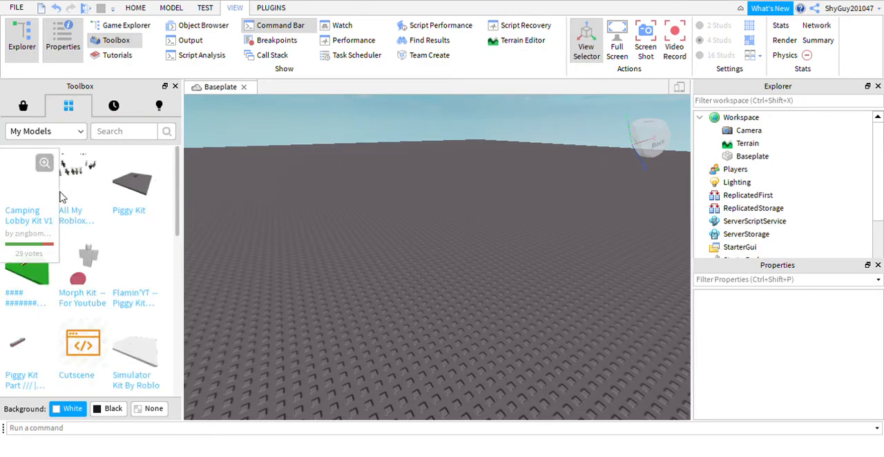
{"action": "scroll", "coordinate": [67, 196], "scroll_direction": "down", "scroll_amount": 6}
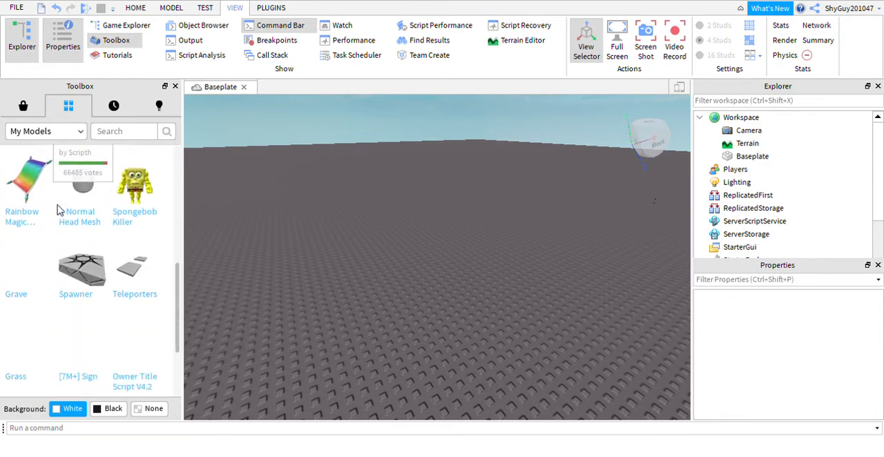
Step: Look through the inventory's saved models, images, meshes, audio and packages in the Toolbox
{"action": "scroll", "coordinate": [95, 214], "scroll_direction": "up", "scroll_amount": 5}
{"action": "scroll", "coordinate": [95, 249], "scroll_direction": "down", "scroll_amount": 5}
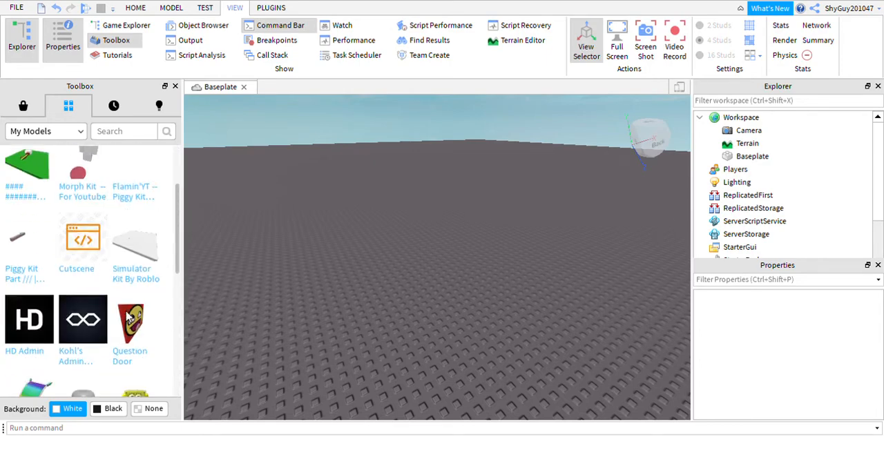
{"action": "scroll", "coordinate": [93, 288], "scroll_direction": "up", "scroll_amount": 2}
{"action": "scroll", "coordinate": [93, 286], "scroll_direction": "down", "scroll_amount": 2}
{"action": "scroll", "coordinate": [49, 273], "scroll_direction": "up", "scroll_amount": 6}
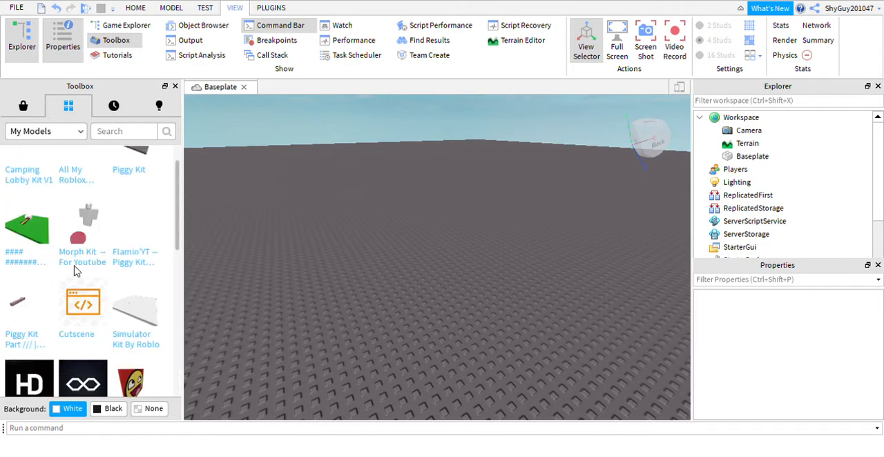
{"action": "left_click", "coordinate": [59, 131]}
{"action": "left_click", "coordinate": [53, 163]}
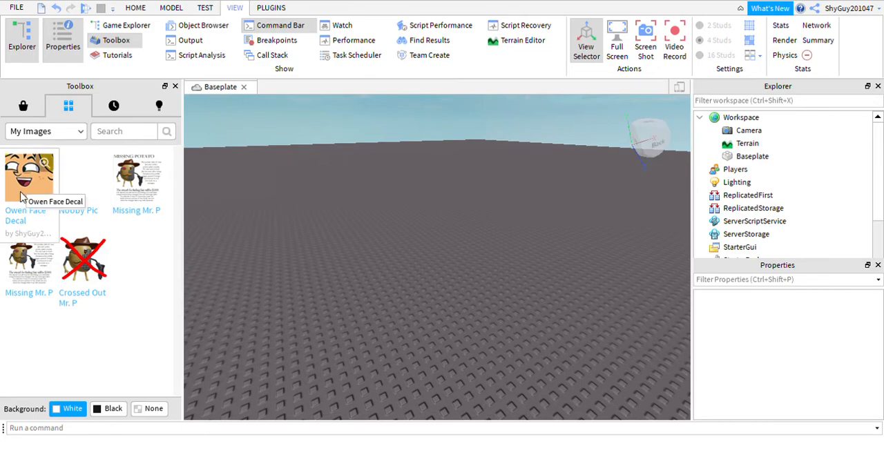
{"action": "left_click", "coordinate": [76, 137]}
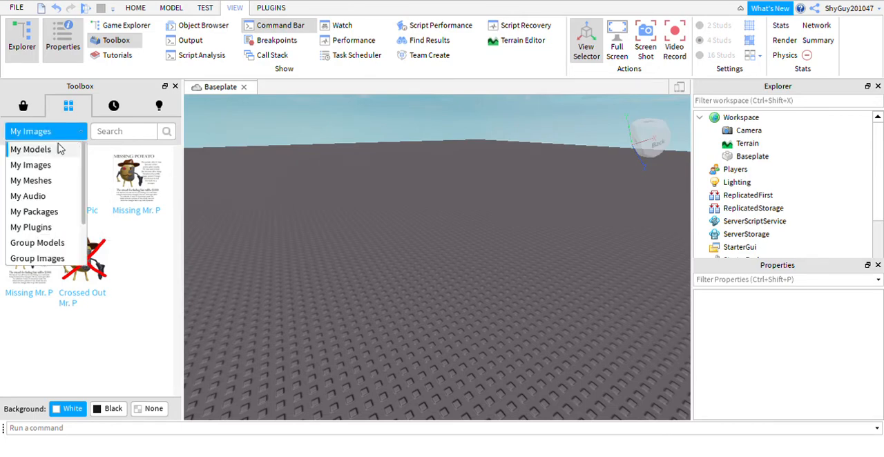
{"action": "left_click", "coordinate": [47, 178]}
{"action": "left_click", "coordinate": [66, 136]}
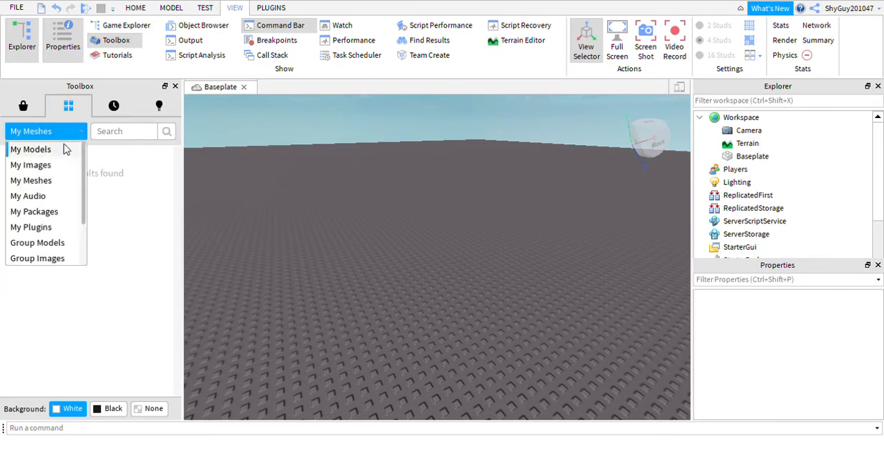
{"action": "left_click", "coordinate": [28, 197]}
{"action": "left_click", "coordinate": [58, 138]}
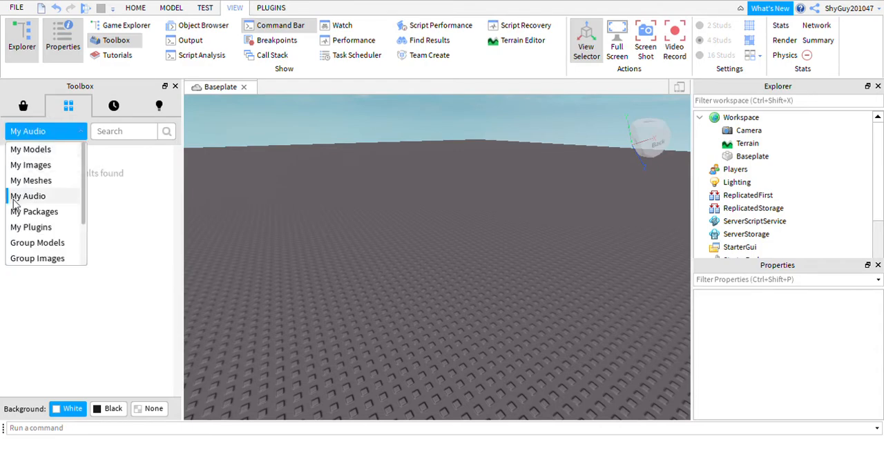
{"action": "left_click", "coordinate": [49, 211]}
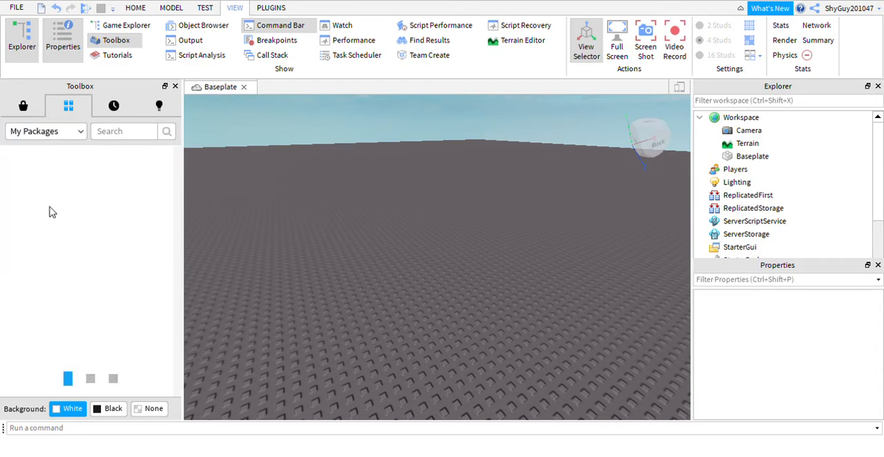
Step: Browse the recently used models in the Toolbox
{"action": "left_click", "coordinate": [115, 109]}
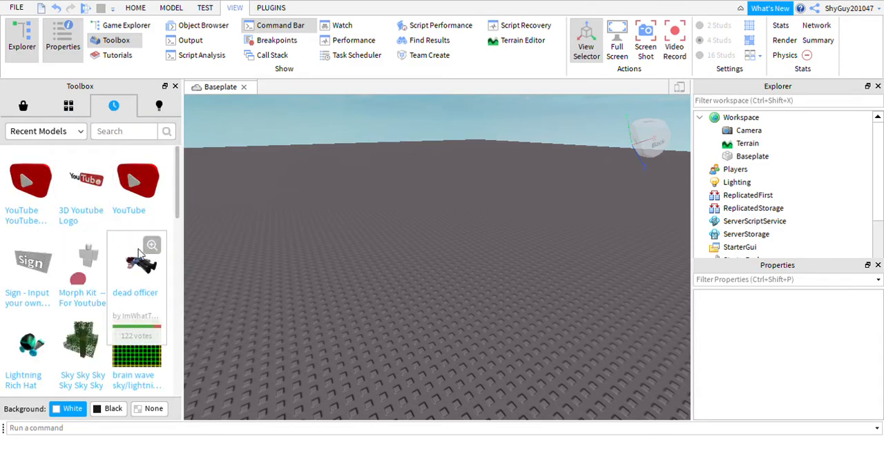
{"action": "scroll", "coordinate": [114, 314], "scroll_direction": "down", "scroll_amount": 5}
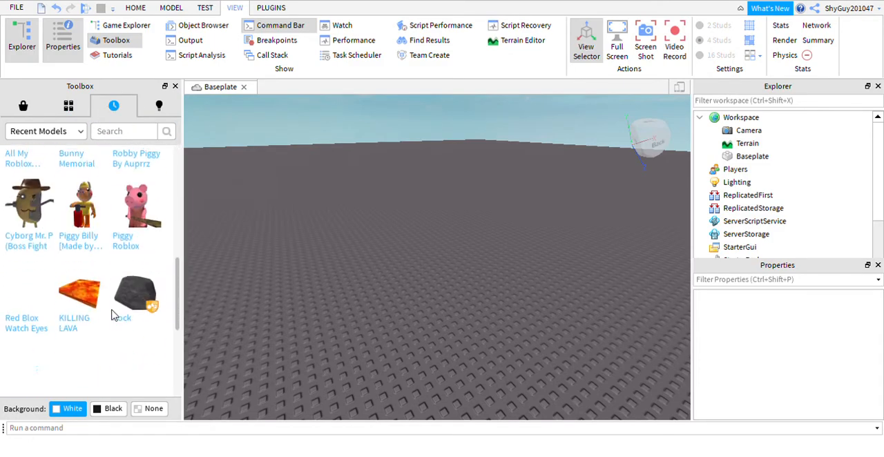
{"action": "scroll", "coordinate": [115, 246], "scroll_direction": "down", "scroll_amount": 7}
{"action": "scroll", "coordinate": [114, 247], "scroll_direction": "up", "scroll_amount": 5}
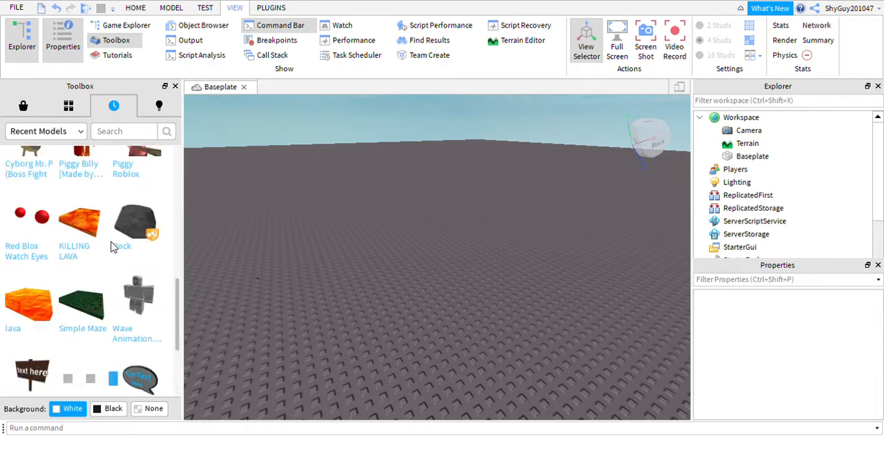
{"action": "scroll", "coordinate": [110, 250], "scroll_direction": "up", "scroll_amount": 5}
Step: View the self-created models listed in the Toolbox
{"action": "left_click", "coordinate": [158, 106]}
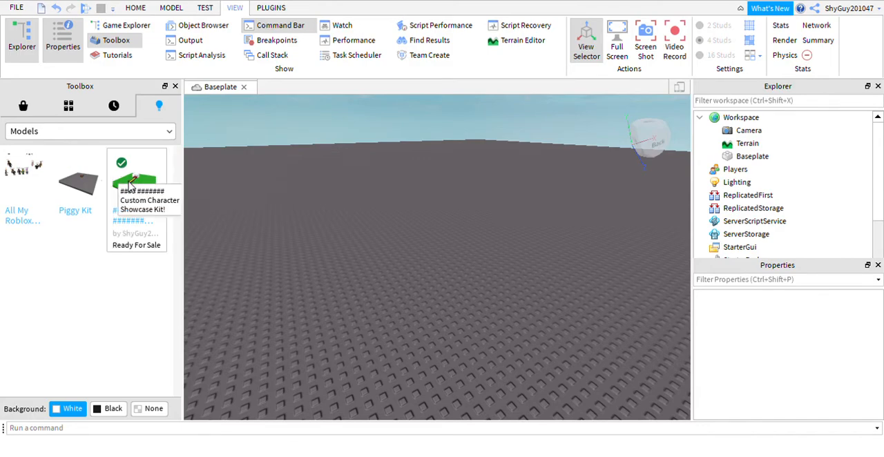
{"action": "right_click_drag", "start_coordinate": [411, 210], "coordinate": [387, 263]}
{"action": "scroll", "coordinate": [392, 193], "scroll_direction": "down", "scroll_amount": 10}
{"action": "scroll", "coordinate": [392, 196], "scroll_direction": "up", "scroll_amount": 6}
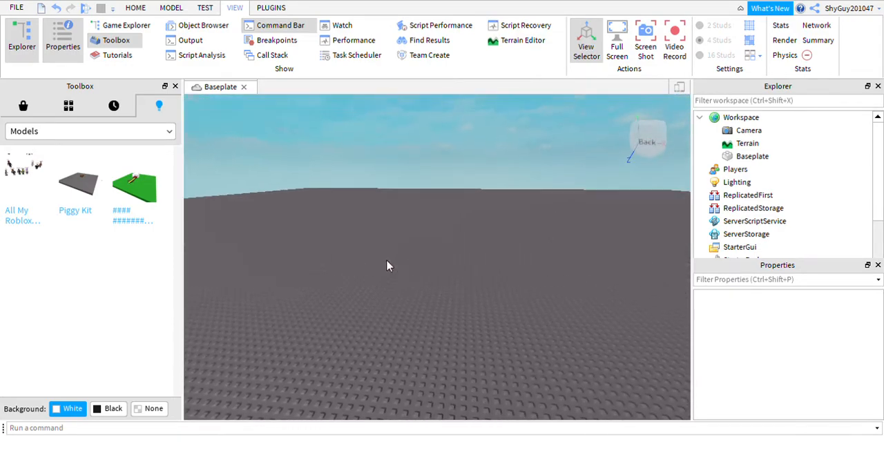
Step: Return to the Toolbox marketplace and switch its category from Models to Images
{"action": "left_click", "coordinate": [23, 105]}
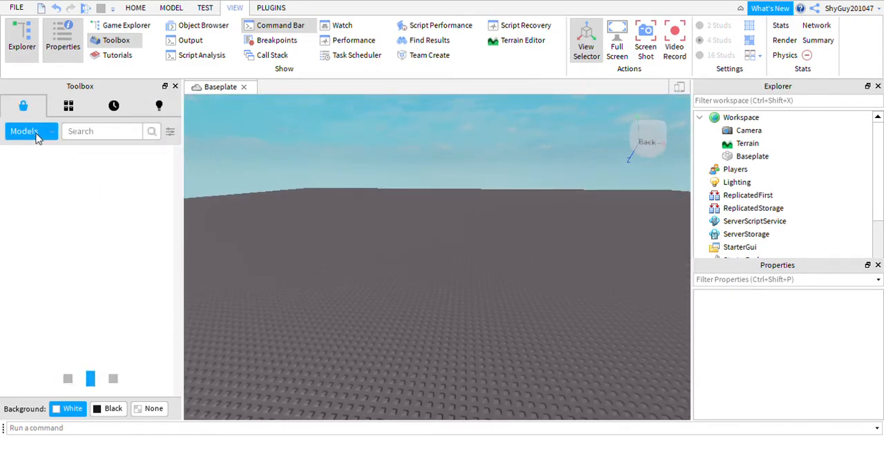
{"action": "left_click", "coordinate": [43, 133]}
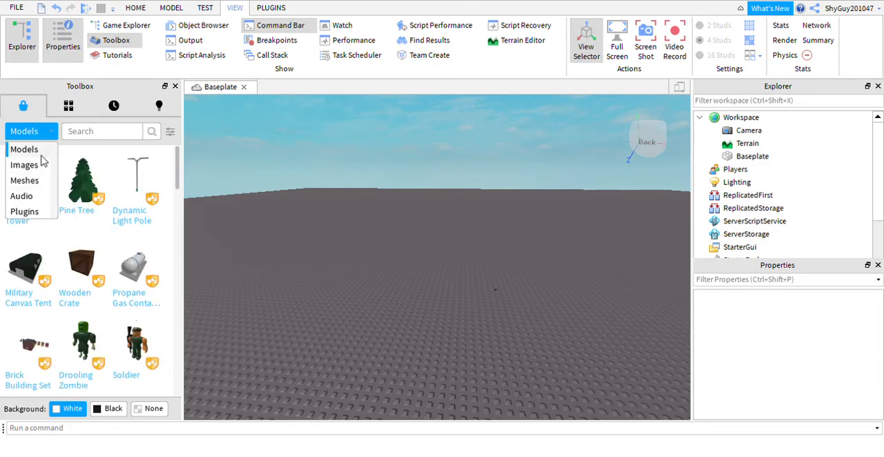
{"action": "left_click", "coordinate": [53, 136]}
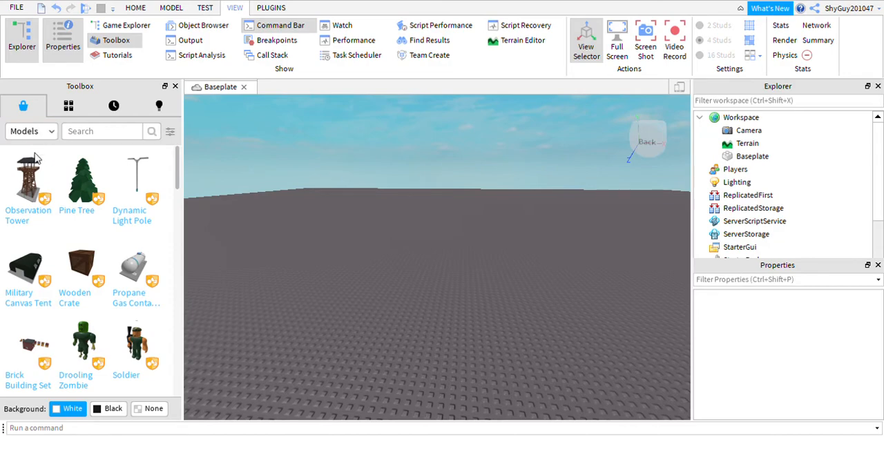
{"action": "left_click", "coordinate": [51, 131]}
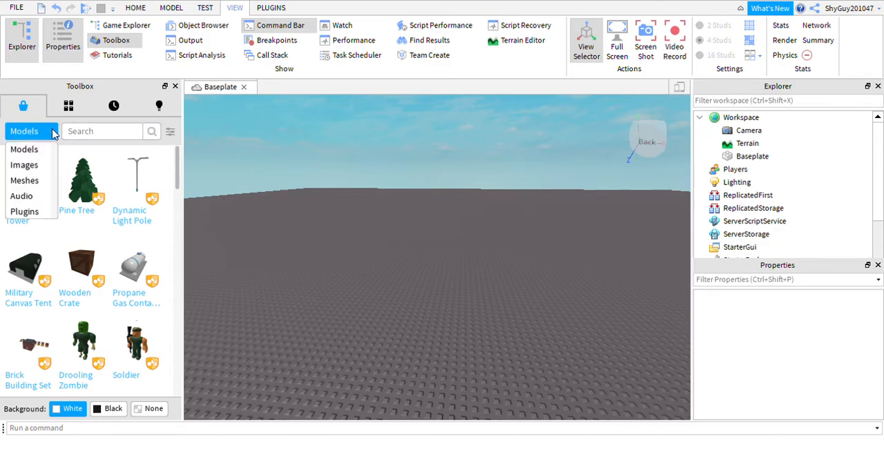
{"action": "left_click", "coordinate": [36, 169]}
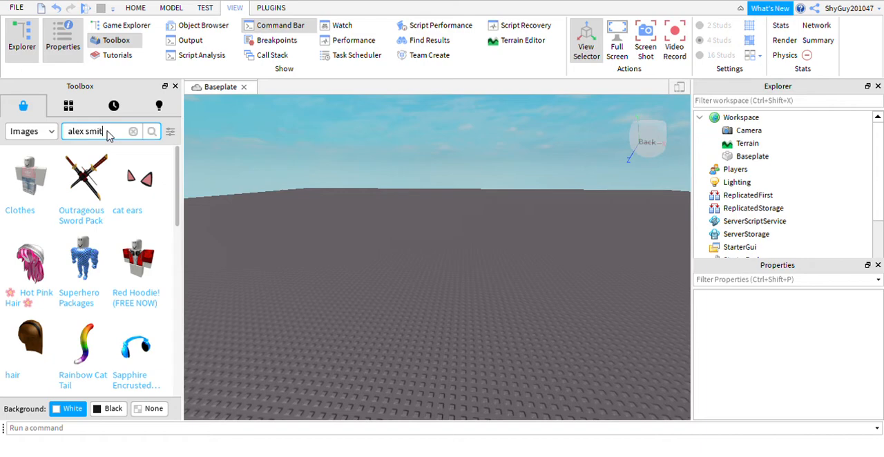
Step: Search the marketplace images for a named person's logo, correcting the misspelled word "logo"
{"action": "type", "text": "o9g"}
{"action": "key", "text": "Return"}
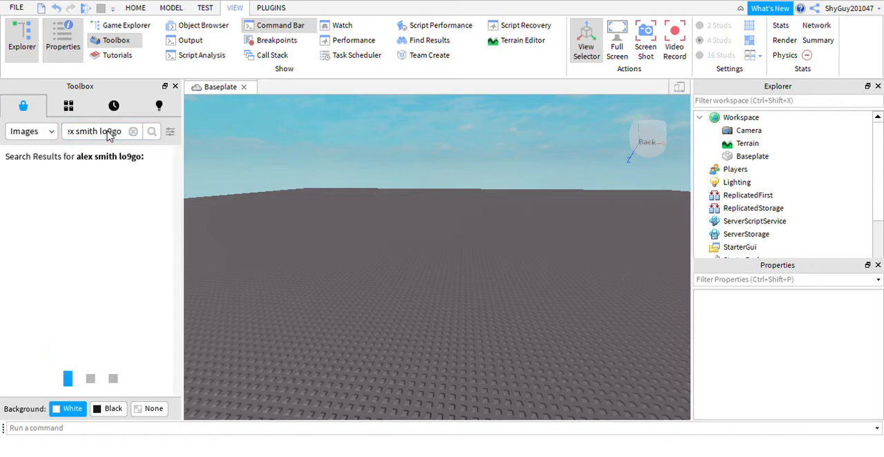
{"action": "key", "text": "BackSpace"}
{"action": "key", "text": "Return"}
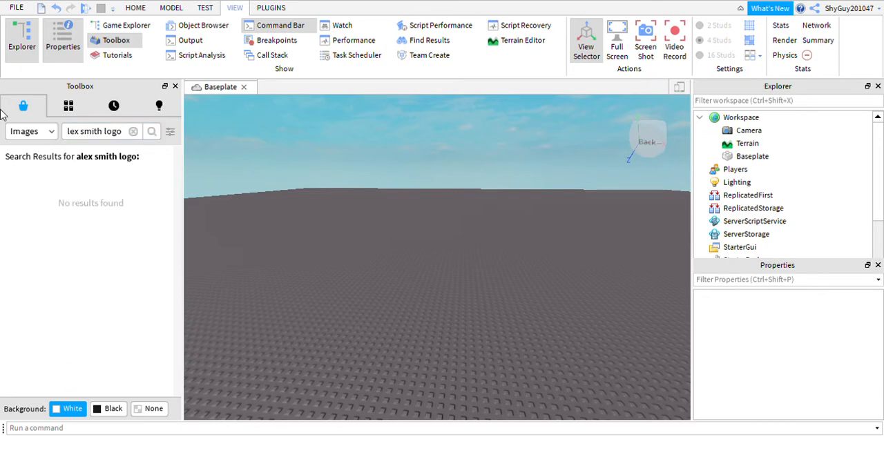
Step: Clear the image search and search the marketplace images for "flamingo"
{"action": "left_click", "coordinate": [133, 131]}
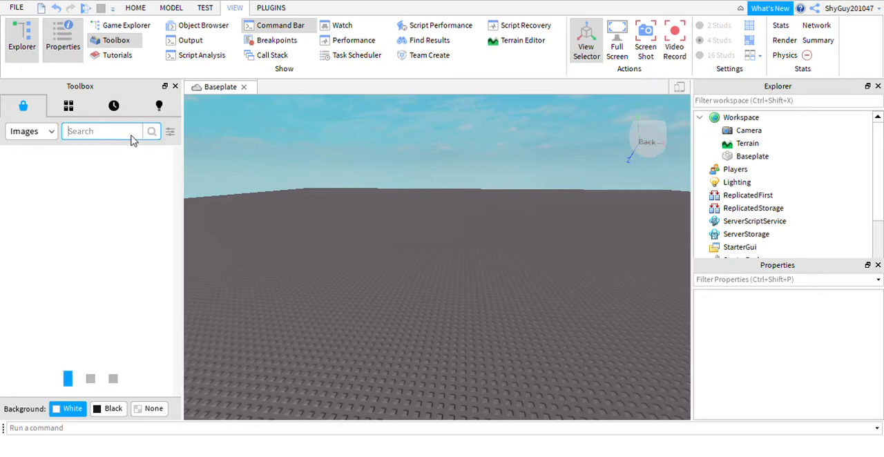
{"action": "type", "text": "fl"}
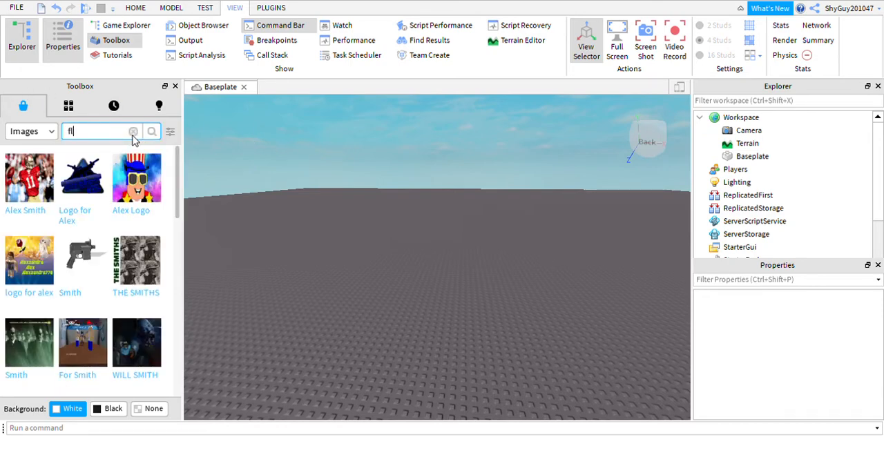
{"action": "type", "text": "amingo"}
{"action": "key", "text": "Return"}
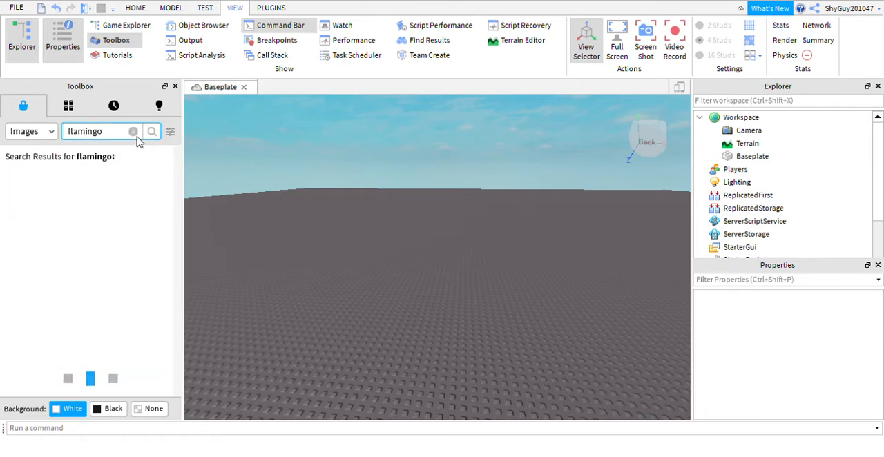
Step: Apply the cartoon Flamingo image from the search results to the top face of the baseplate and inspect it
{"action": "right_click_drag", "start_coordinate": [350, 292], "coordinate": [389, 273]}
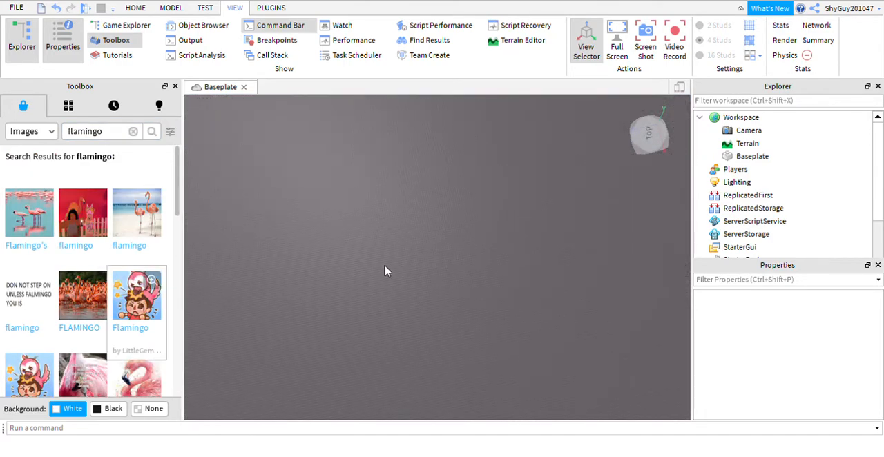
{"action": "left_click_drag", "start_coordinate": [156, 330], "coordinate": [423, 298]}
{"action": "right_click_drag", "start_coordinate": [389, 280], "coordinate": [407, 290]}
{"action": "scroll", "coordinate": [406, 290], "scroll_direction": "down", "scroll_amount": 5}
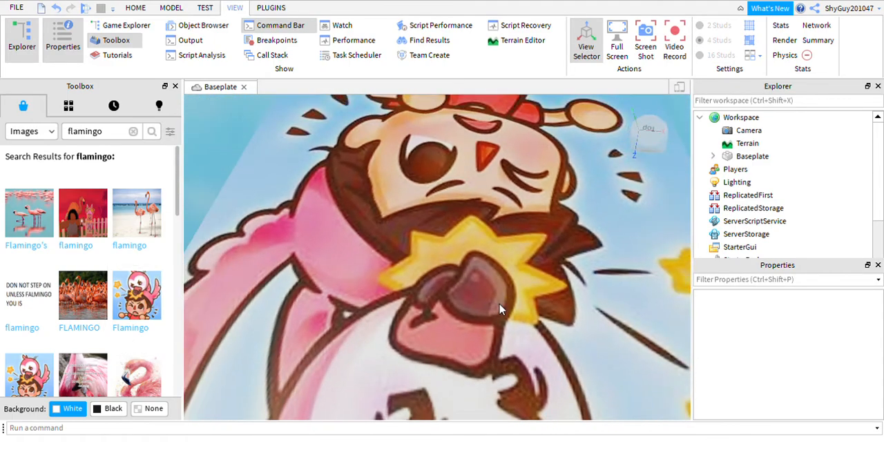
{"action": "mouse_move", "coordinate": [474, 306]}
{"action": "right_mouse_down"}
{"action": "mouse_move", "coordinate": [481, 307]}
{"action": "mouse_move", "coordinate": [474, 307]}
{"action": "right_mouse_up"}
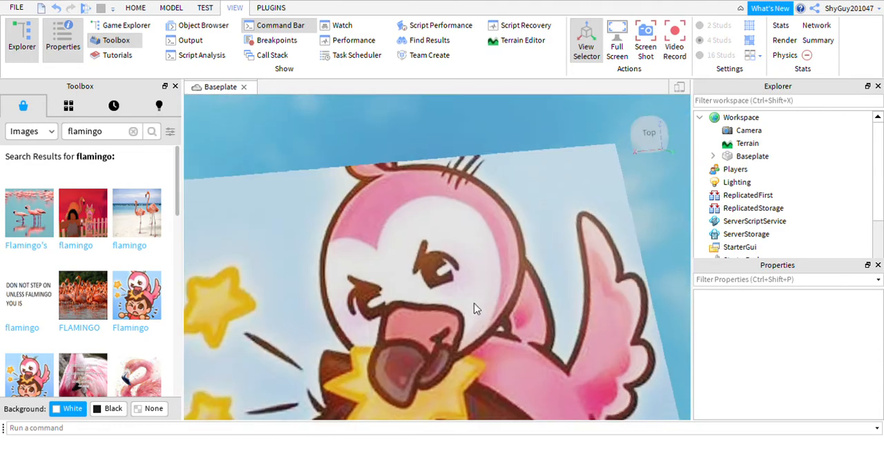
{"action": "scroll", "coordinate": [428, 314], "scroll_direction": "up", "scroll_amount": 5}
{"action": "scroll", "coordinate": [386, 300], "scroll_direction": "up", "scroll_amount": 5}
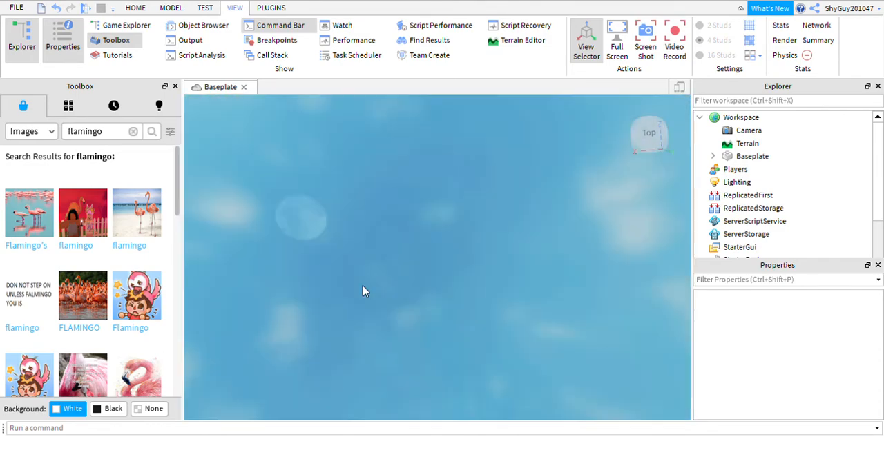
{"action": "scroll", "coordinate": [361, 285], "scroll_direction": "down", "scroll_amount": 6}
{"action": "scroll", "coordinate": [362, 290], "scroll_direction": "down", "scroll_amount": 6}
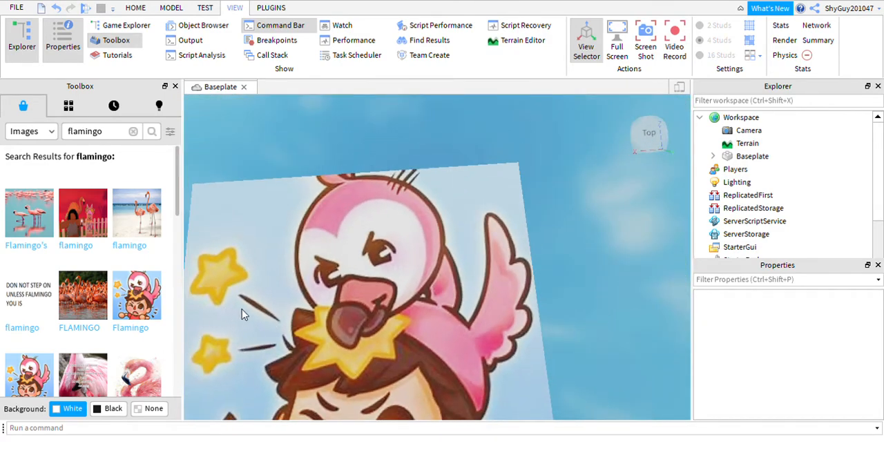
{"action": "mouse_move", "coordinate": [243, 231]}
{"action": "right_mouse_down"}
{"action": "mouse_move", "coordinate": [258, 232]}
{"action": "mouse_move", "coordinate": [245, 231]}
{"action": "right_mouse_up"}
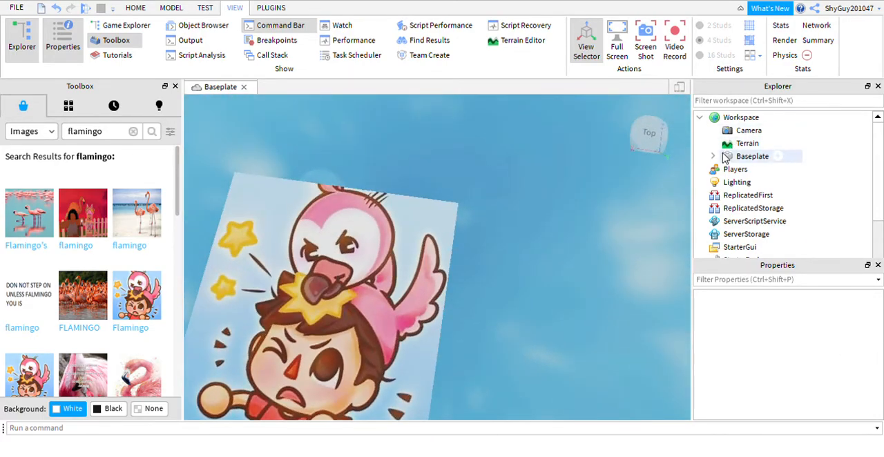
Step: Expand the Baseplate in the Workspace hierarchy and delete its Flamingo decal
{"action": "left_click", "coordinate": [713, 156]}
{"action": "left_click", "coordinate": [712, 156]}
{"action": "left_click_drag", "start_coordinate": [712, 157], "coordinate": [721, 159]}
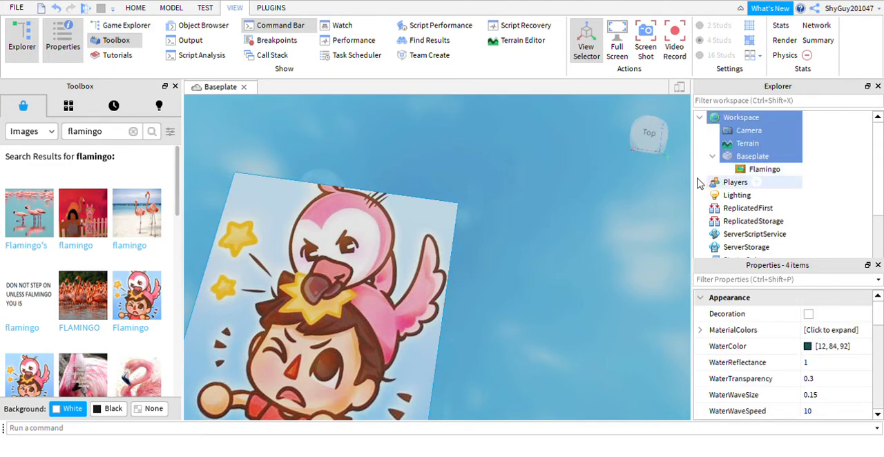
{"action": "left_click", "coordinate": [732, 169]}
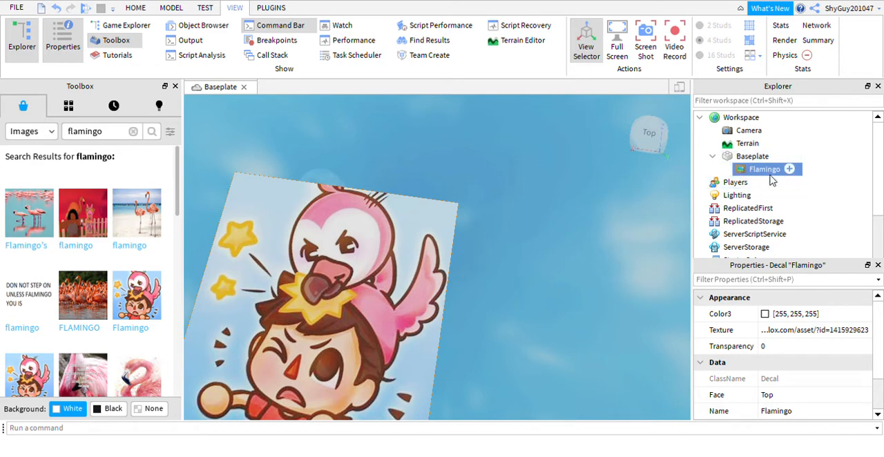
{"action": "right_click", "coordinate": [757, 168]}
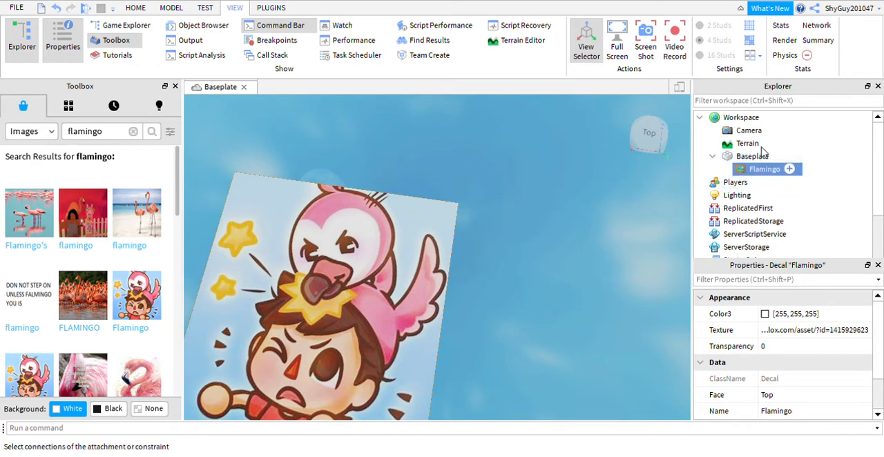
{"action": "left_click", "coordinate": [749, 58]}
{"action": "right_click_drag", "start_coordinate": [609, 236], "coordinate": [615, 217]}
{"action": "scroll", "coordinate": [500, 312], "scroll_direction": "up", "scroll_amount": 5}
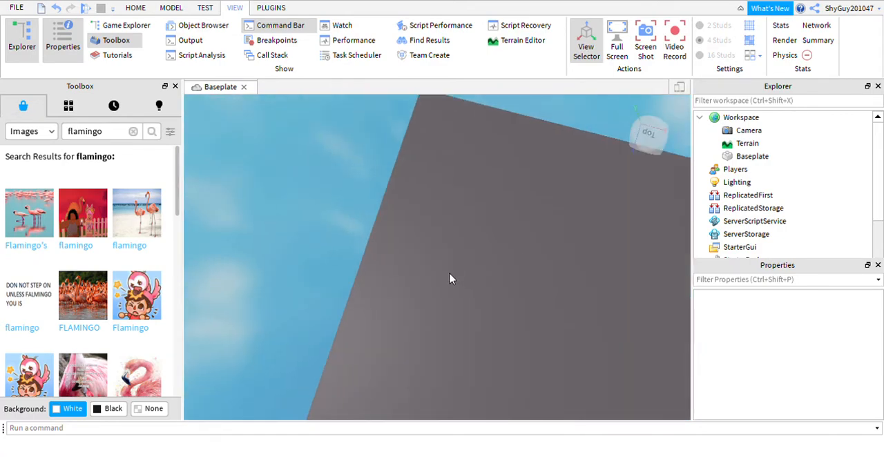
Step: Switch the Toolbox marketplace category to Meshes
{"action": "left_click", "coordinate": [54, 133]}
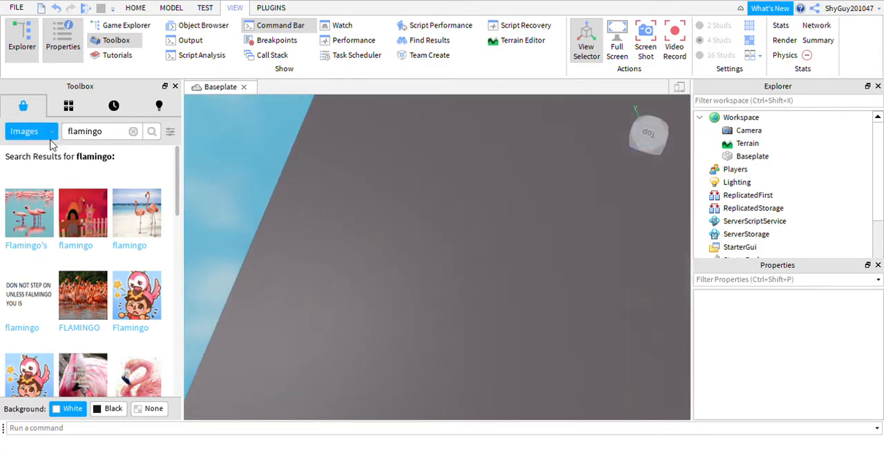
{"action": "left_click", "coordinate": [21, 179]}
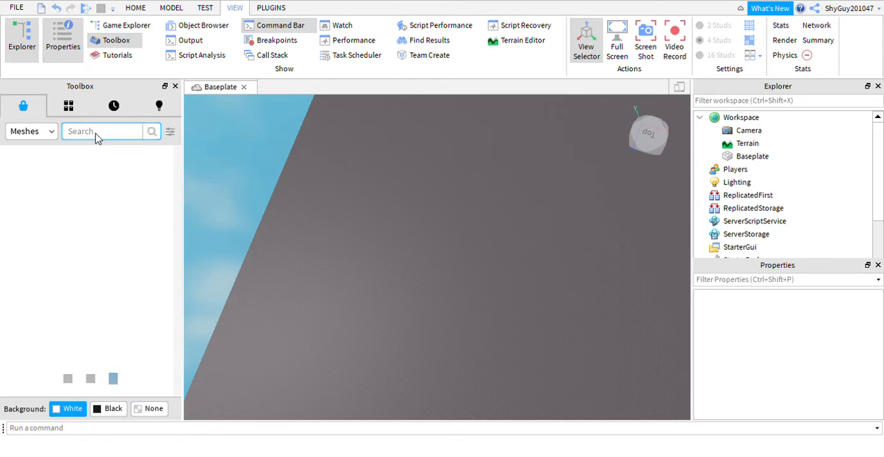
{"action": "right_click_drag", "start_coordinate": [545, 283], "coordinate": [542, 283]}
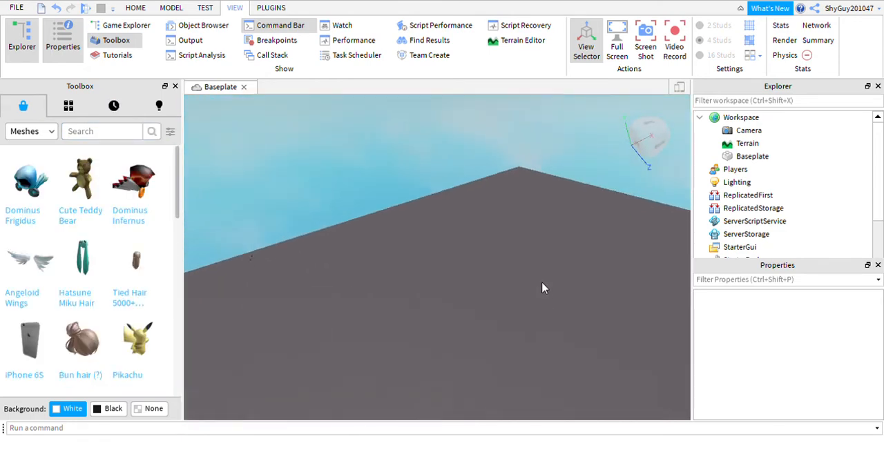
Step: Insert the Pikachu mesh onto the baseplate, inspect it and delete it again
{"action": "scroll", "coordinate": [508, 314], "scroll_direction": "up", "scroll_amount": 2}
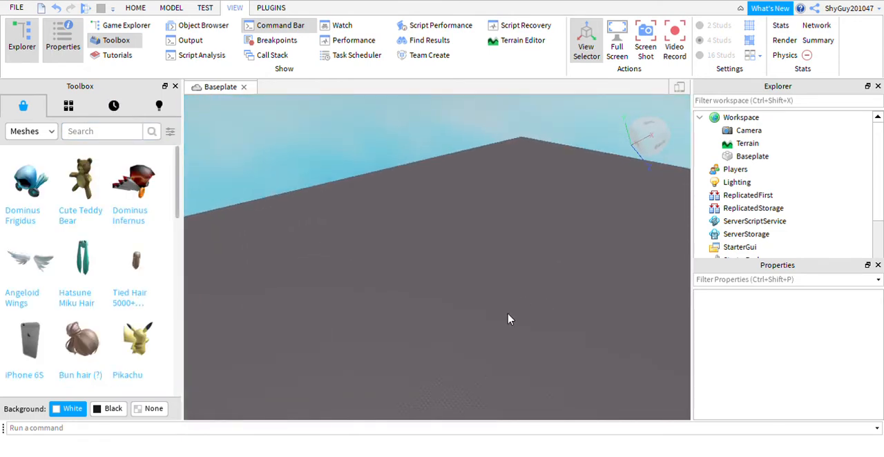
{"action": "left_click", "coordinate": [145, 349]}
{"action": "right_click_drag", "start_coordinate": [532, 206], "coordinate": [534, 208]}
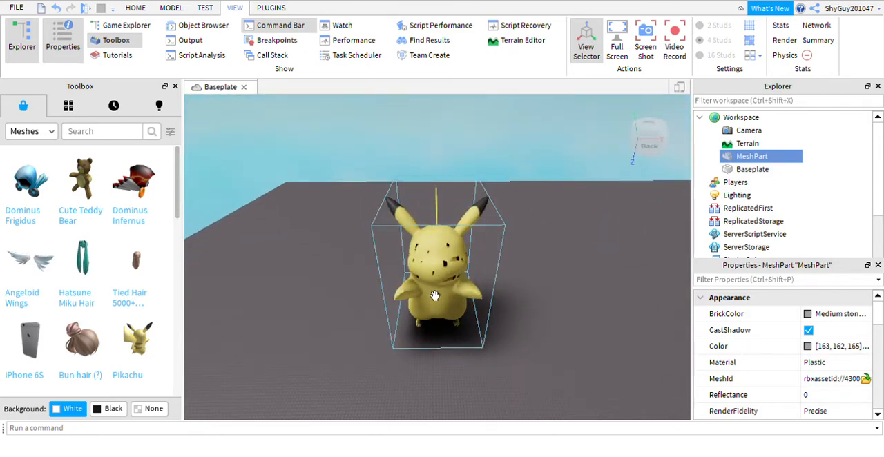
{"action": "key", "text": "Delete"}
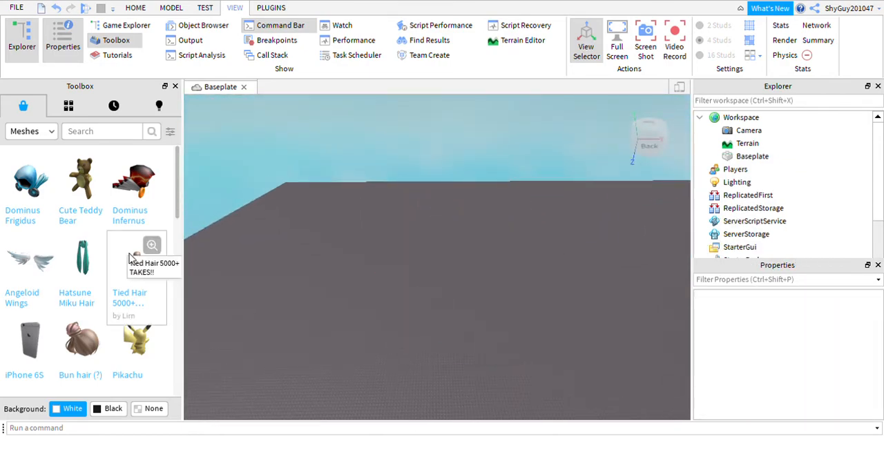
Step: Insert the Stickmasterluke Bloxikin mesh from further down the list, inspect it from the front and delete it
{"action": "scroll", "coordinate": [104, 276], "scroll_direction": "down", "scroll_amount": 3}
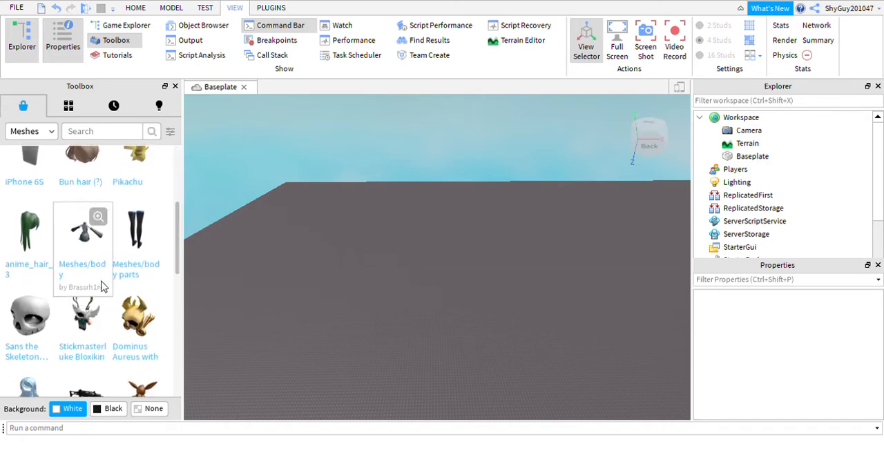
{"action": "scroll", "coordinate": [103, 285], "scroll_direction": "down", "scroll_amount": 3}
{"action": "scroll", "coordinate": [117, 290], "scroll_direction": "up", "scroll_amount": 3}
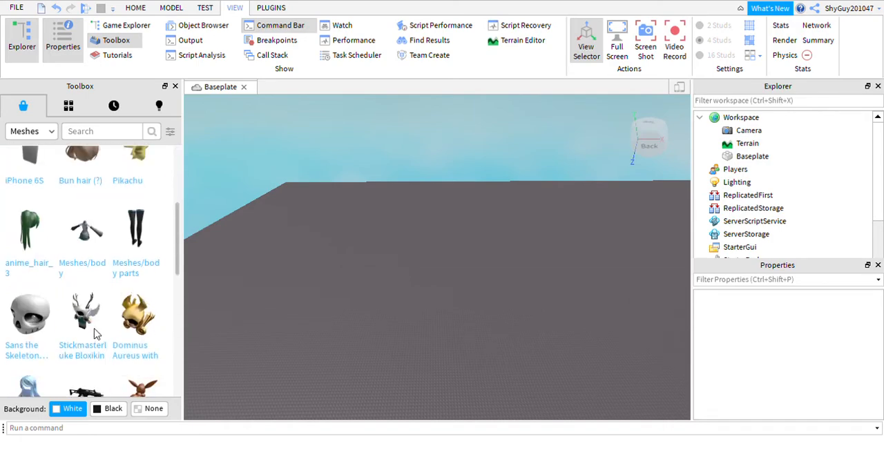
{"action": "left_click", "coordinate": [79, 324]}
{"action": "right_click_drag", "start_coordinate": [365, 290], "coordinate": [396, 280]}
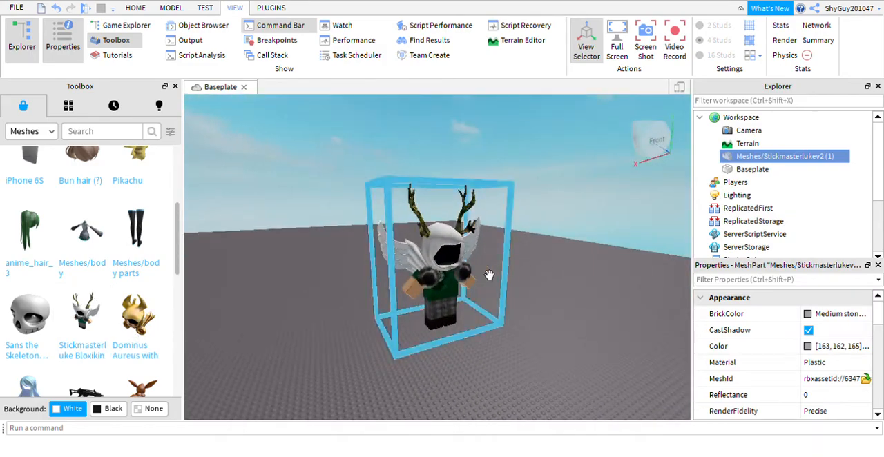
{"action": "key", "text": "Delete"}
{"action": "right_click_drag", "start_coordinate": [371, 209], "coordinate": [274, 225]}
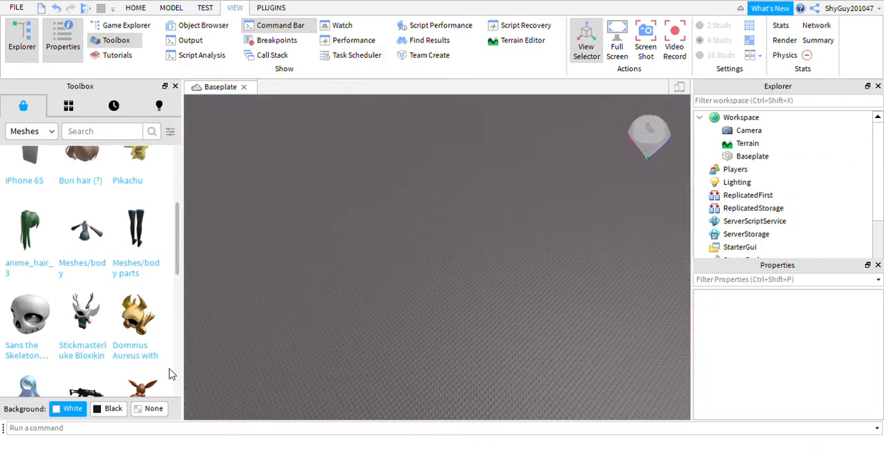
Step: Preview the Eevee mesh's asset details, close them and return to the start of the mesh list
{"action": "left_click", "coordinate": [143, 389]}
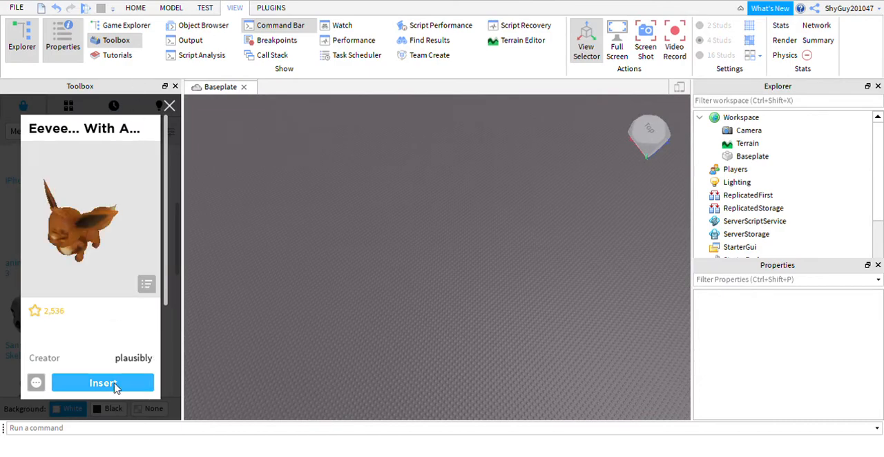
{"action": "left_click", "coordinate": [169, 106]}
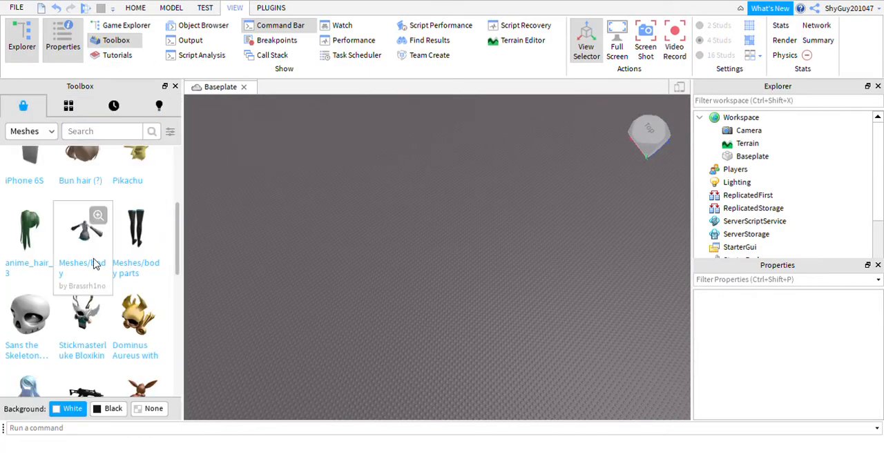
{"action": "scroll", "coordinate": [92, 262], "scroll_direction": "up", "scroll_amount": 5}
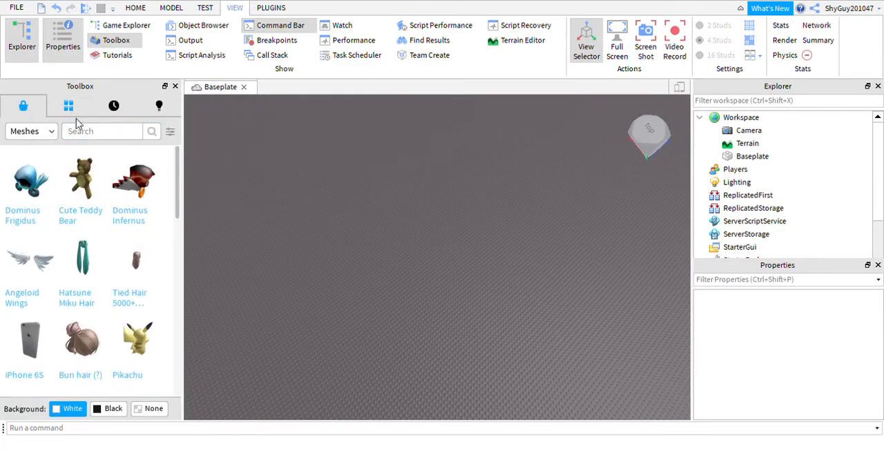
Step: Switch the Toolbox marketplace category to Audio and search for "come fly witrh us"
{"action": "left_click", "coordinate": [41, 132]}
{"action": "left_click", "coordinate": [21, 196]}
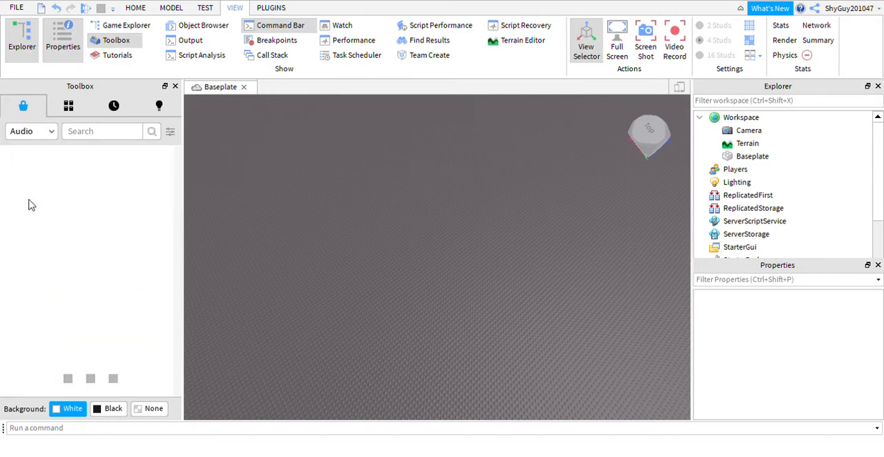
{"action": "left_click", "coordinate": [117, 131]}
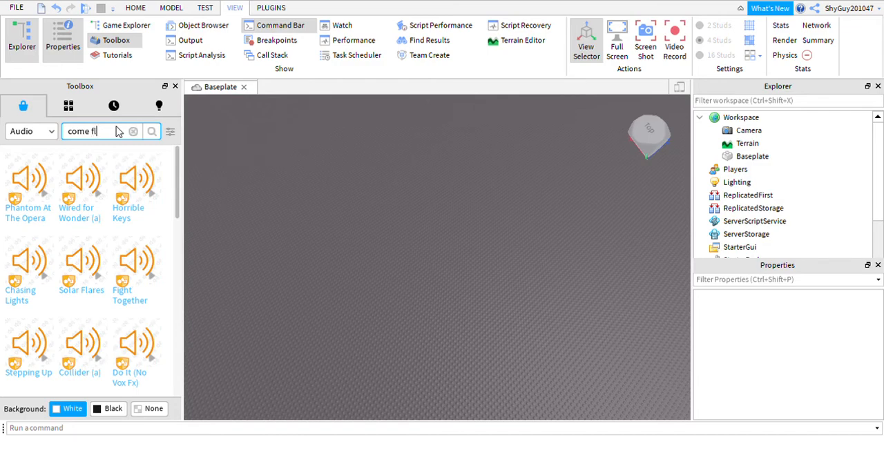
{"action": "type", "text": "come fly witrh us"}
{"action": "key", "text": "Return"}
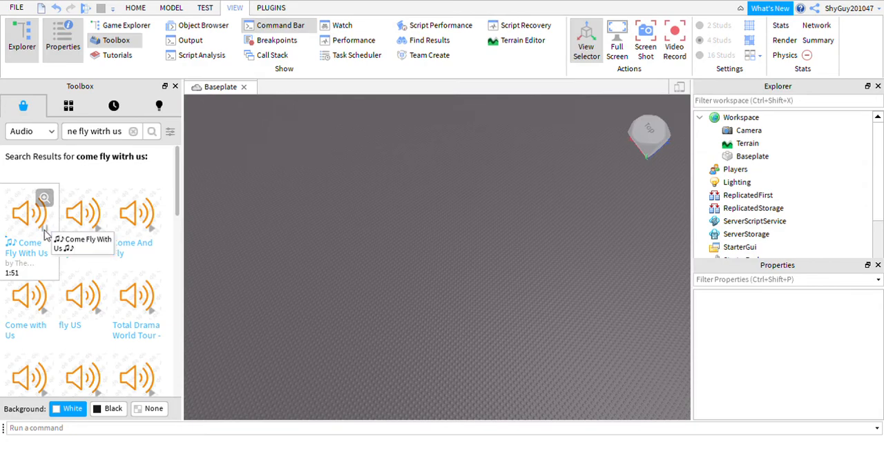
{"action": "right_click_drag", "start_coordinate": [318, 203], "coordinate": [322, 205]}
{"action": "scroll", "coordinate": [393, 329], "scroll_direction": "up", "scroll_amount": 5}
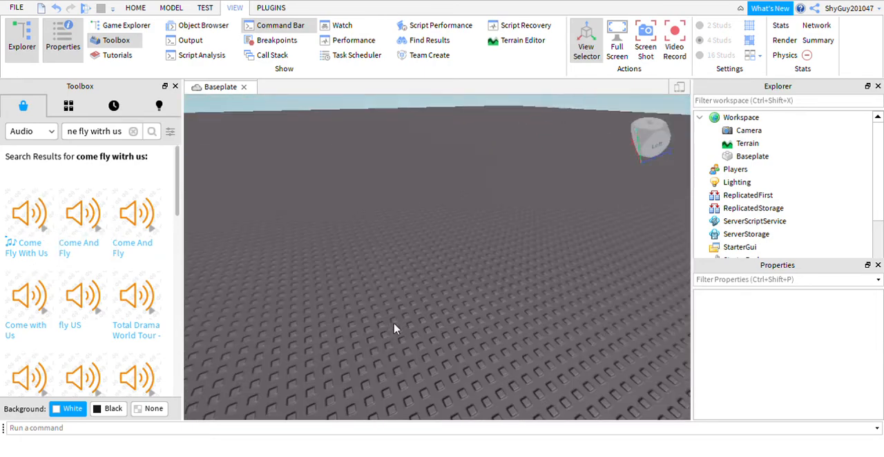
{"action": "scroll", "coordinate": [386, 321], "scroll_direction": "down", "scroll_amount": 5}
{"action": "right_click_drag", "start_coordinate": [390, 323], "coordinate": [384, 321]}
{"action": "scroll", "coordinate": [385, 321], "scroll_direction": "up", "scroll_amount": 4}
{"action": "scroll", "coordinate": [385, 321], "scroll_direction": "up", "scroll_amount": 2}
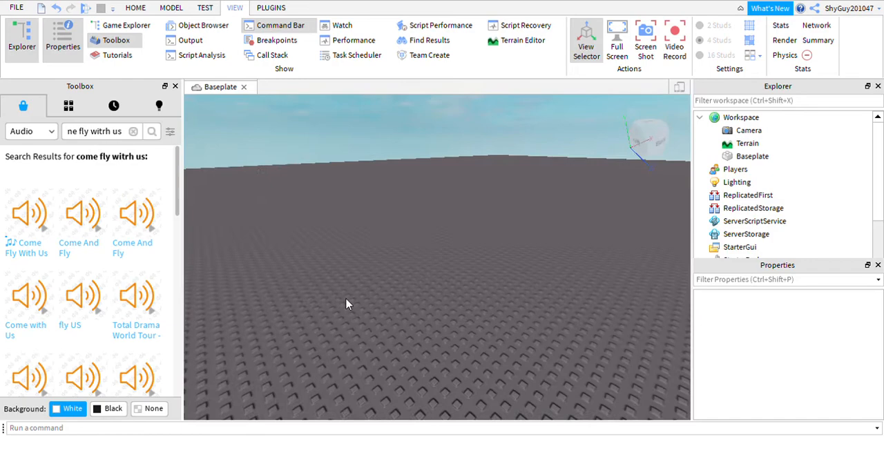
Step: Switch the Toolbox marketplace category to Plugins and browse the available plugins
{"action": "left_click", "coordinate": [51, 134]}
{"action": "left_click", "coordinate": [27, 211]}
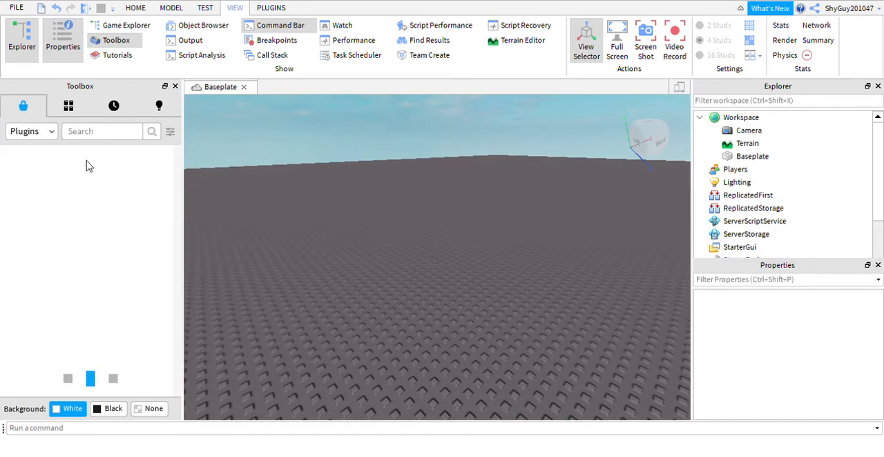
{"action": "left_click", "coordinate": [107, 137]}
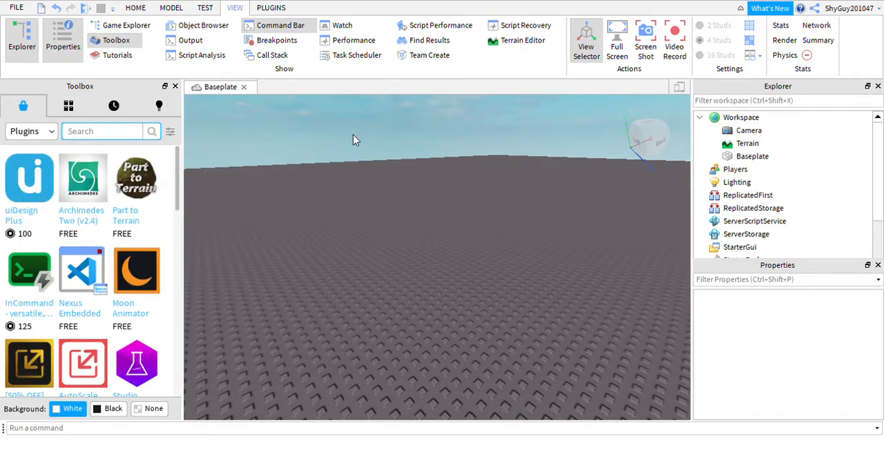
{"action": "scroll", "coordinate": [97, 228], "scroll_direction": "down", "scroll_amount": 5}
{"action": "scroll", "coordinate": [99, 227], "scroll_direction": "down", "scroll_amount": 8}
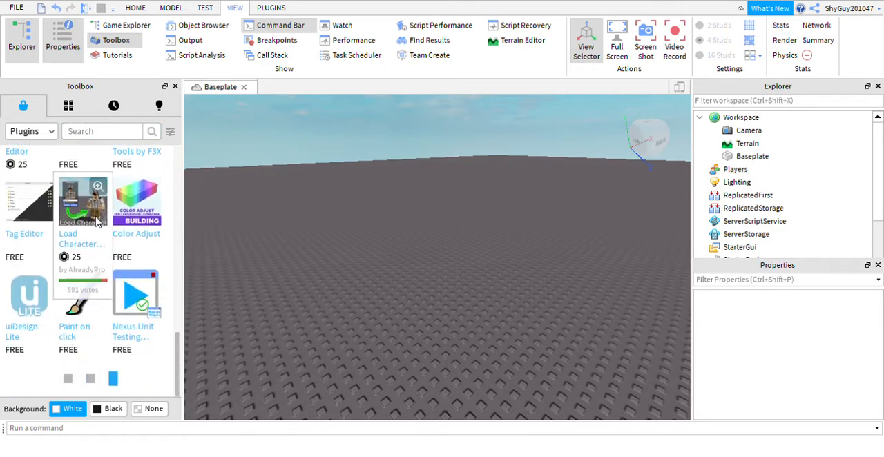
Step: Start the Load Character plugin and replace the default username with the signed-in account's username
{"action": "left_click", "coordinate": [271, 9]}
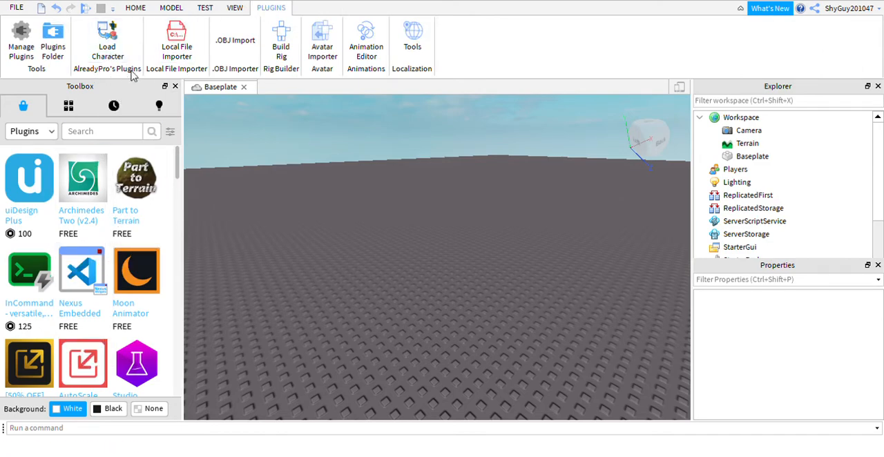
{"action": "left_click", "coordinate": [107, 49]}
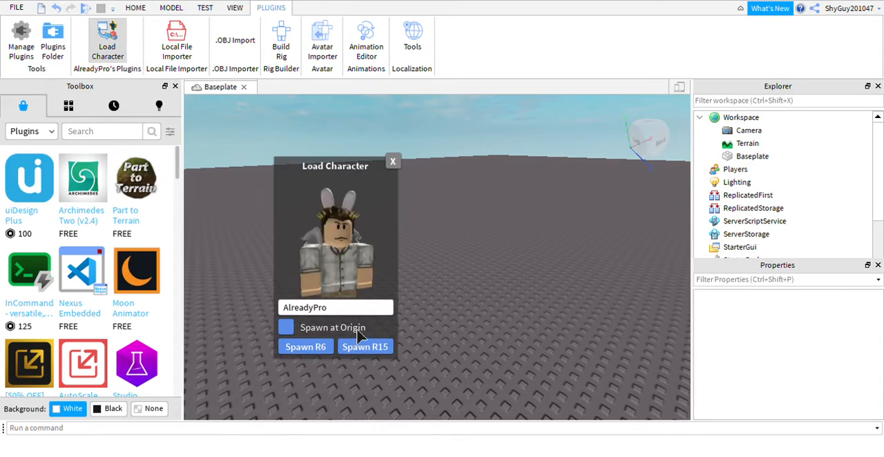
{"action": "key", "text": "BackSpace"}
{"action": "key", "text": "BackSpace"}
{"action": "key", "text": "BackSpace"}
{"action": "key", "text": "BackSpace"}
{"action": "key", "text": "BackSpace"}
{"action": "type", "text": "ShyGuy2010"}
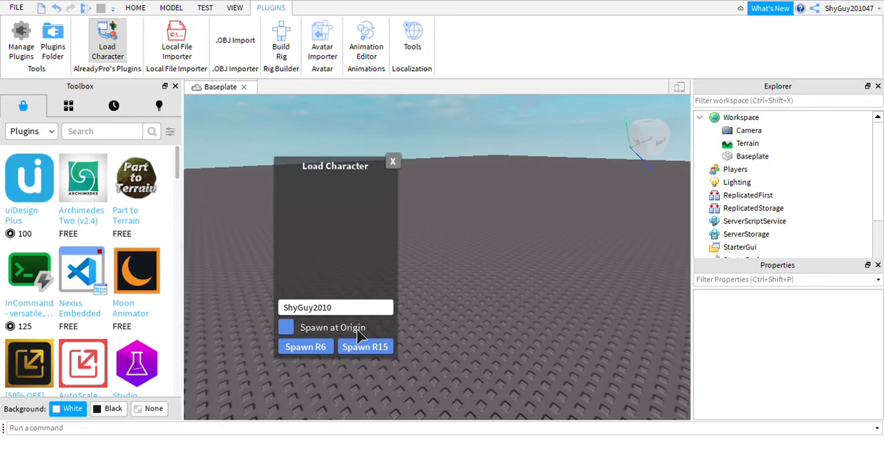
{"action": "type", "text": "47"}
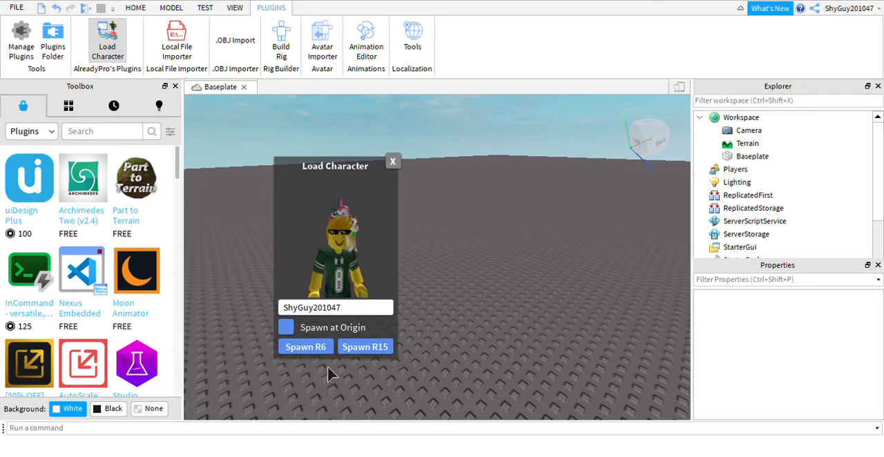
Step: Spawn the signed-in account's character, inspect it up close and delete it from the baseplate
{"action": "right_click_drag", "start_coordinate": [532, 269], "coordinate": [554, 274]}
{"action": "key", "text": "f"}
{"action": "left_click", "coordinate": [554, 274]}
{"action": "left_click", "coordinate": [473, 338]}
{"action": "key", "text": "Delete"}
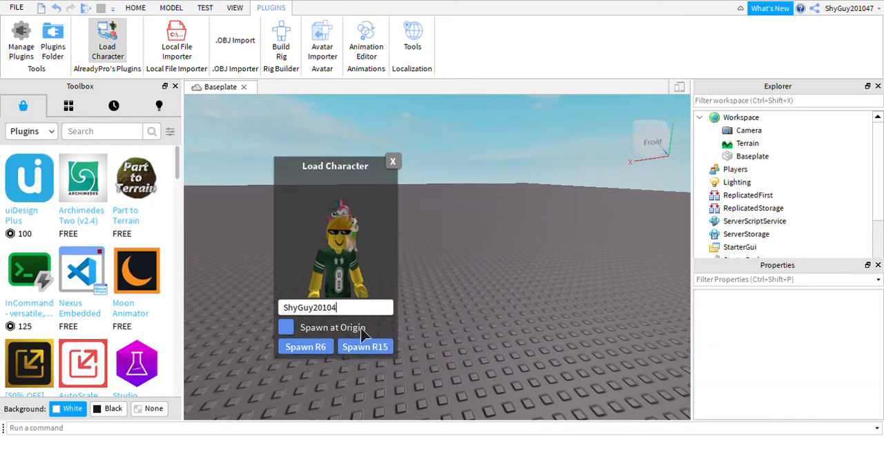
Step: Enter a second player's username in Load Character, spawn that purple-haired character and delete it
{"action": "key", "text": "BackSpace"}
{"action": "key", "text": "BackSpace"}
{"action": "key", "text": "BackSpace"}
{"action": "key", "text": "BackSpace"}
{"action": "key", "text": "BackSpace"}
{"action": "key", "text": "BackSpace"}
{"action": "key", "text": "BackSpace"}
{"action": "key", "text": "BackSpace"}
{"action": "key", "text": "BackSpace"}
{"action": "key", "text": "BackSpace"}
{"action": "type", "text": "m"}
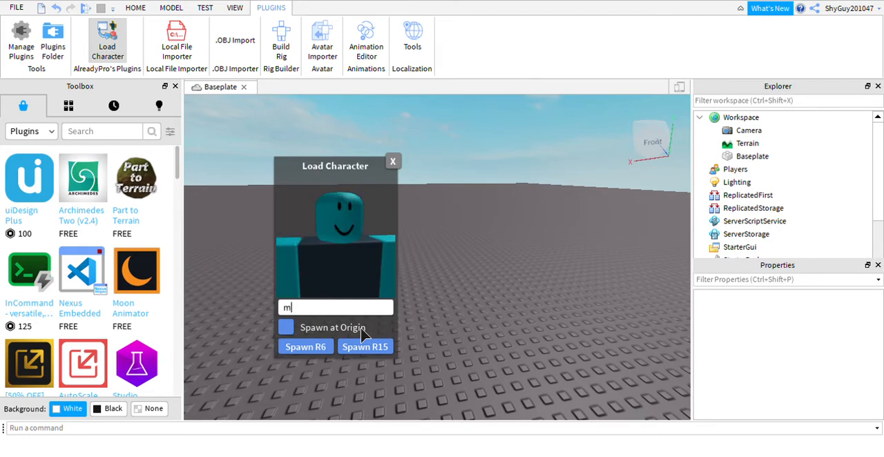
{"action": "type", "text": "il"}
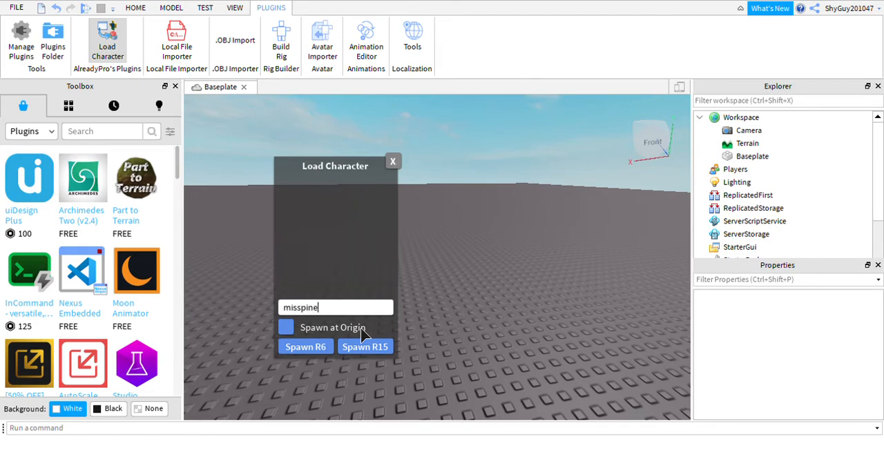
{"action": "type", "text": "27"}
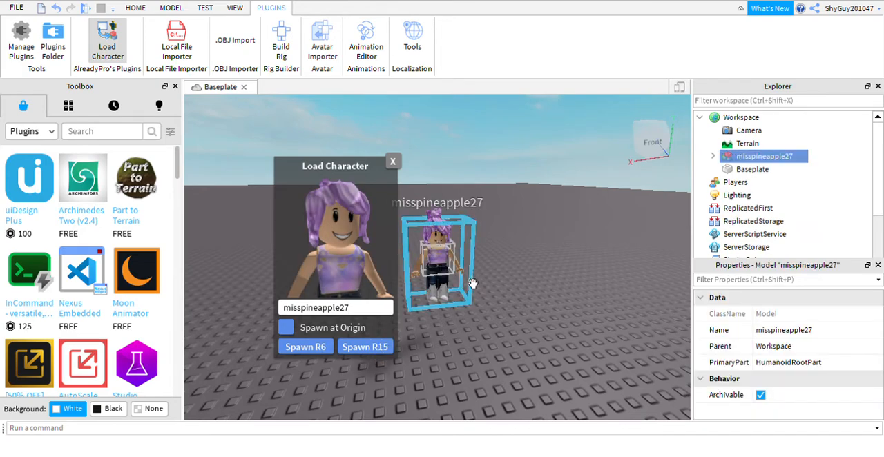
{"action": "key", "text": "Delete"}
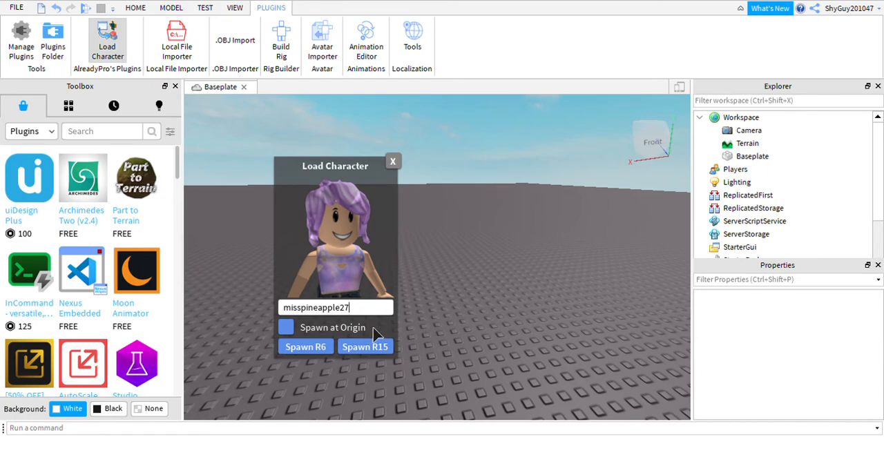
Step: Enter a third player's username in Load Character, spawn that cowboy-hat character as R15, inspect it and delete it
{"action": "key", "text": "BackSpace"}
{"action": "key", "text": "BackSpace"}
{"action": "key", "text": "BackSpace"}
{"action": "key", "text": "BackSpace"}
{"action": "key", "text": "BackSpace"}
{"action": "key", "text": "BackSpace"}
{"action": "key", "text": "BackSpace"}
{"action": "key", "text": "BackSpace"}
{"action": "key", "text": "BackSpace"}
{"action": "key", "text": "BackSpace"}
{"action": "key", "text": "BackSpace"}
{"action": "key", "text": "BackSpace"}
{"action": "key", "text": "BackSpace"}
{"action": "key", "text": "BackSpace"}
{"action": "key", "text": "BackSpace"}
{"action": "type", "text": "j"}
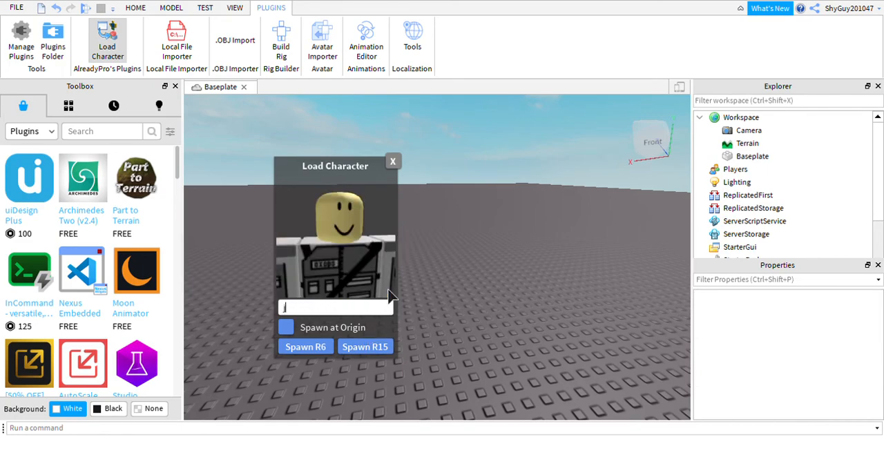
{"action": "type", "text": "upiter1"}
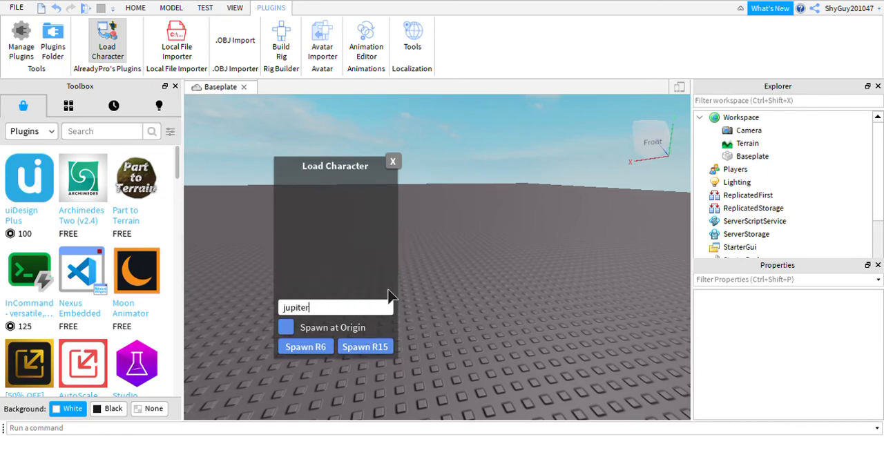
{"action": "type", "text": "952"}
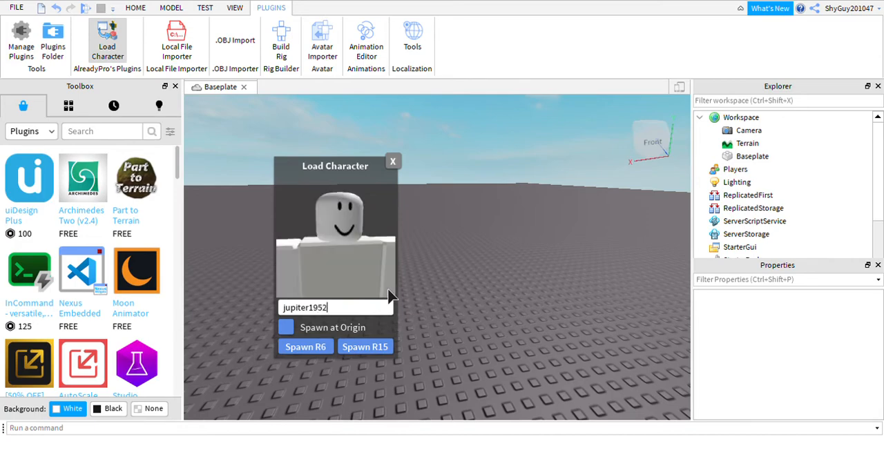
{"action": "left_click", "coordinate": [343, 345]}
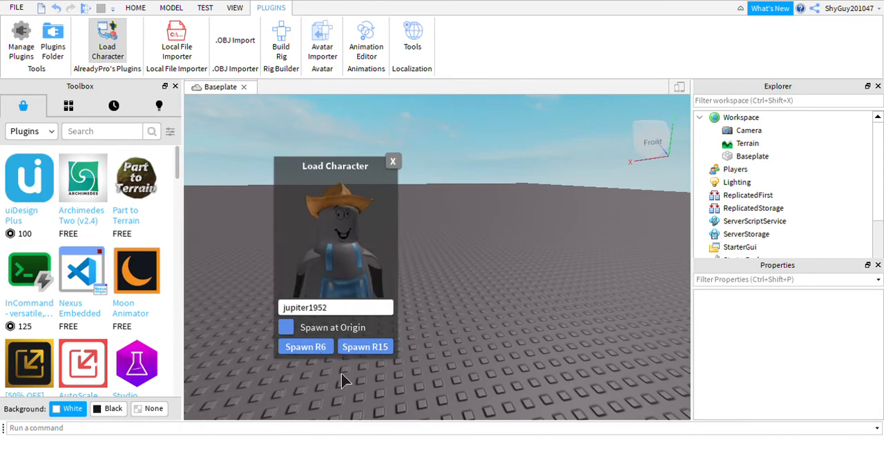
{"action": "right_click_drag", "start_coordinate": [487, 258], "coordinate": [489, 256]}
{"action": "key", "text": "Delete"}
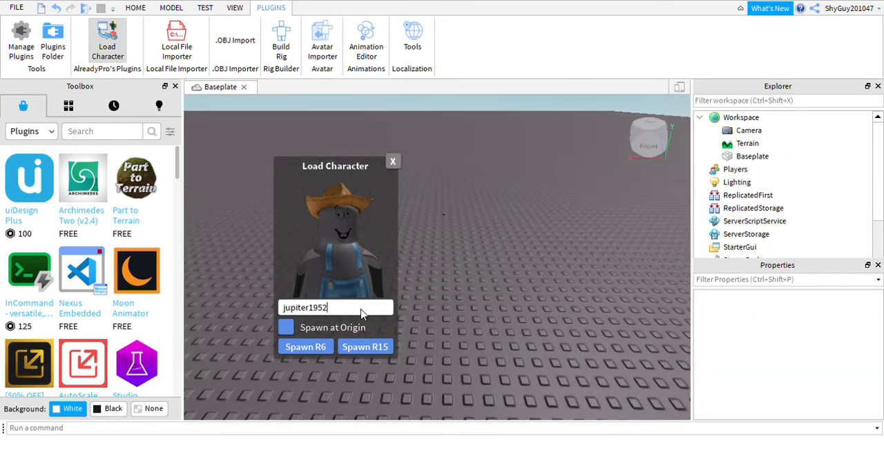
Step: Enter a fourth player's username in Load Character and spawn that blue-winged character as R15
{"action": "key", "text": "BackSpace"}
{"action": "key", "text": "BackSpace"}
{"action": "key", "text": "BackSpace"}
{"action": "key", "text": "BackSpace"}
{"action": "key", "text": "BackSpace"}
{"action": "key", "text": "BackSpace"}
{"action": "key", "text": "BackSpace"}
{"action": "key", "text": "BackSpace"}
{"action": "key", "text": "BackSpace"}
{"action": "key", "text": "BackSpace"}
{"action": "key", "text": "BackSpace"}
{"action": "type", "text": "f"}
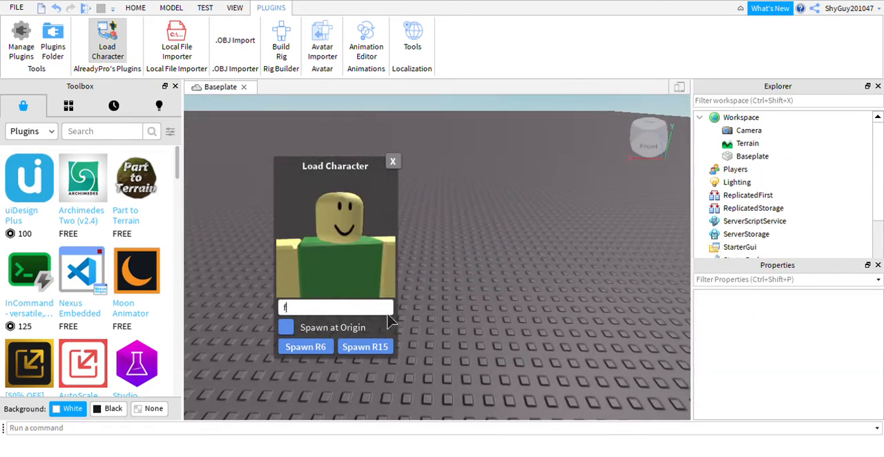
{"action": "type", "text": "ootyjules123"}
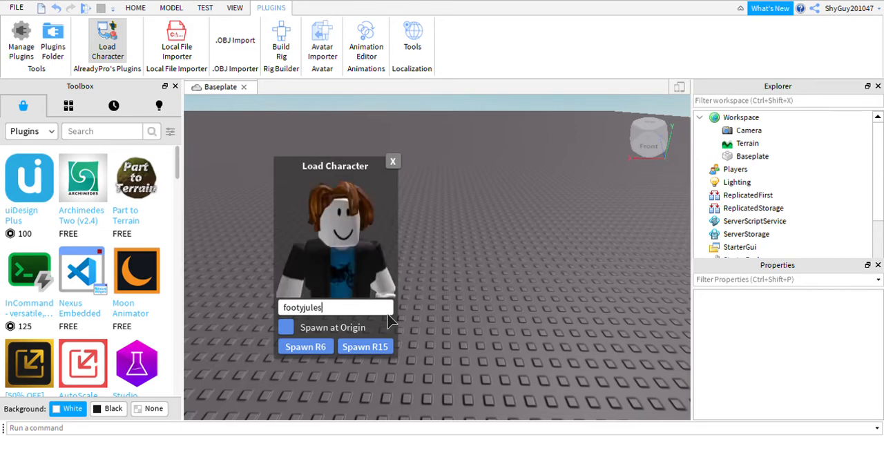
{"action": "left_click", "coordinate": [345, 347]}
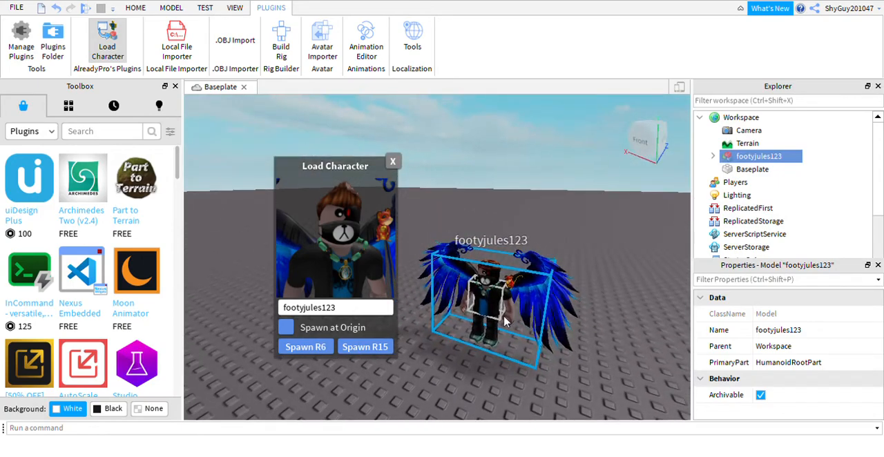
Step: Delete the blue-winged character from the baseplate and close the Load Character window
{"action": "scroll", "coordinate": [504, 322], "scroll_direction": "up", "scroll_amount": 5}
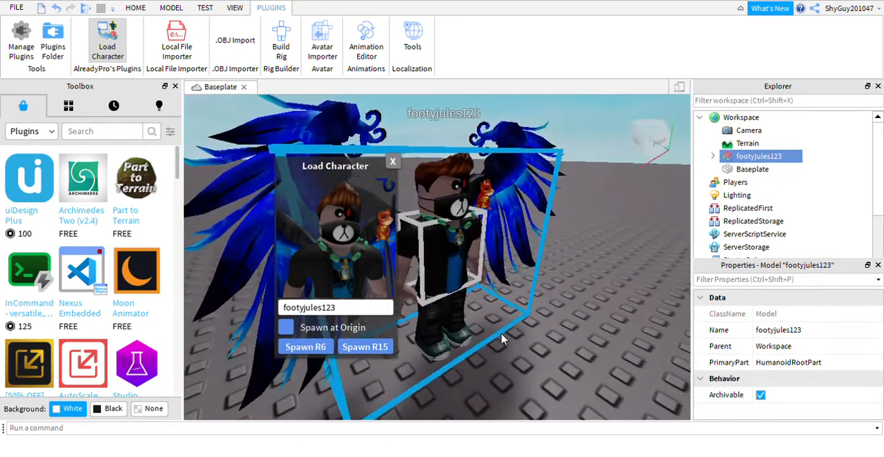
{"action": "right_click_drag", "start_coordinate": [502, 339], "coordinate": [503, 339]}
{"action": "key", "text": "Delete"}
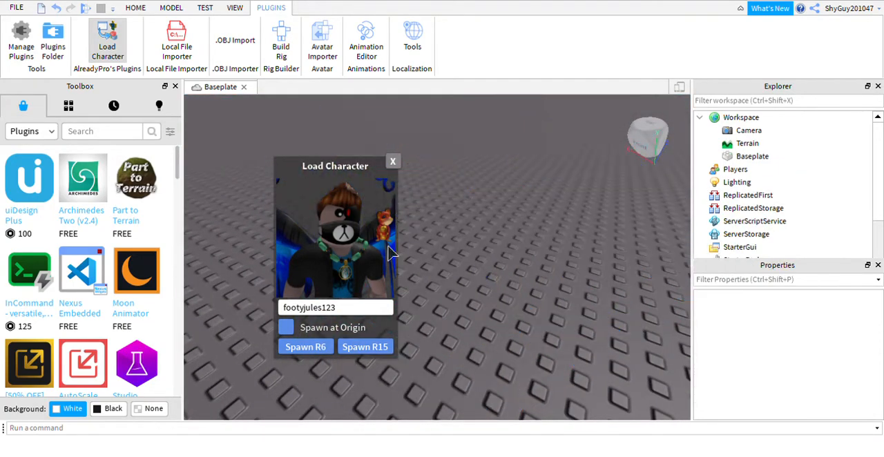
{"action": "left_click", "coordinate": [394, 161]}
Step: Search the Toolbox plugins for "alreadypro"
{"action": "right_click_drag", "start_coordinate": [444, 238], "coordinate": [444, 238]}
{"action": "scroll", "coordinate": [495, 290], "scroll_direction": "down", "scroll_amount": 8}
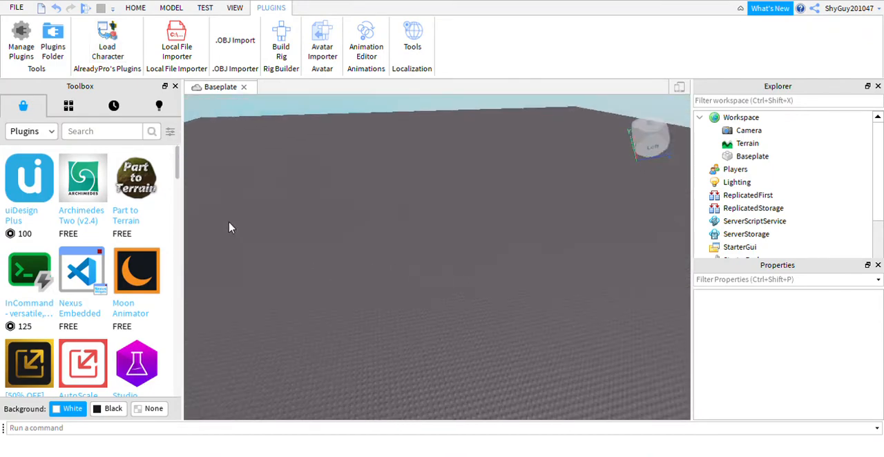
{"action": "right_click_drag", "start_coordinate": [229, 223], "coordinate": [230, 223]}
{"action": "scroll", "coordinate": [229, 223], "scroll_direction": "up", "scroll_amount": 5}
{"action": "scroll", "coordinate": [155, 244], "scroll_direction": "down", "scroll_amount": 2}
{"action": "right_click_drag", "start_coordinate": [405, 275], "coordinate": [386, 289]}
{"action": "scroll", "coordinate": [386, 289], "scroll_direction": "down", "scroll_amount": 3}
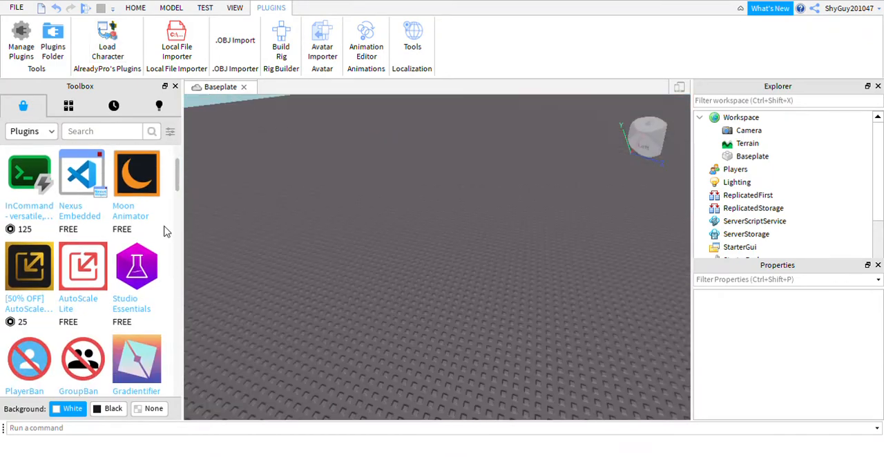
{"action": "left_click", "coordinate": [92, 133]}
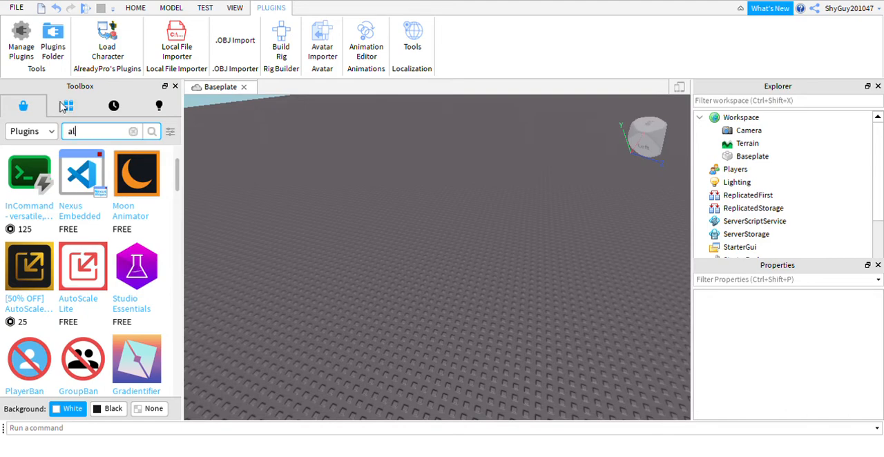
{"action": "type", "text": "alreadypro"}
{"action": "key", "text": "Return"}
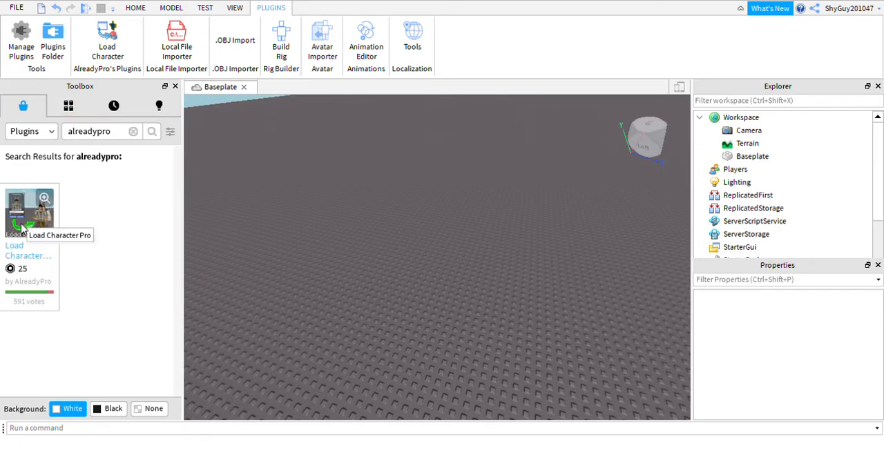
Step: Return the Toolbox to the marketplace's Models category and bring back the Home tools
{"action": "left_click", "coordinate": [67, 112]}
{"action": "left_click", "coordinate": [28, 109]}
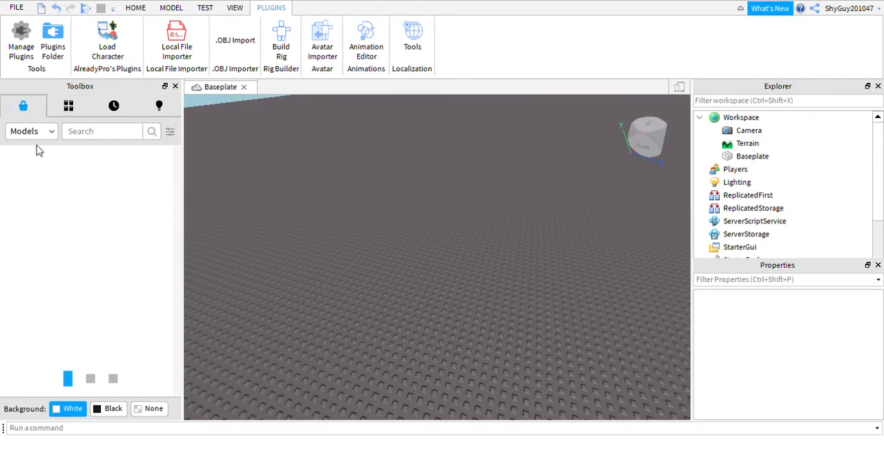
{"action": "left_click", "coordinate": [137, 8]}
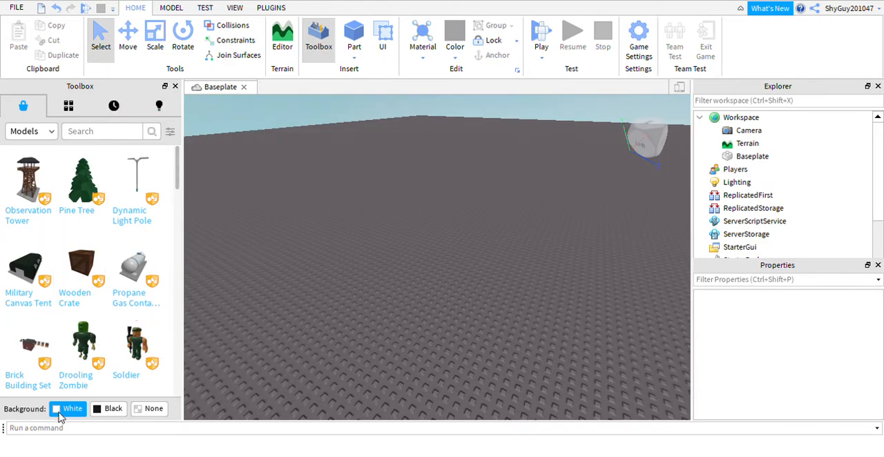
Step: Try the Black and None thumbnail backgrounds in the Toolbox and restore White
{"action": "left_click", "coordinate": [110, 409]}
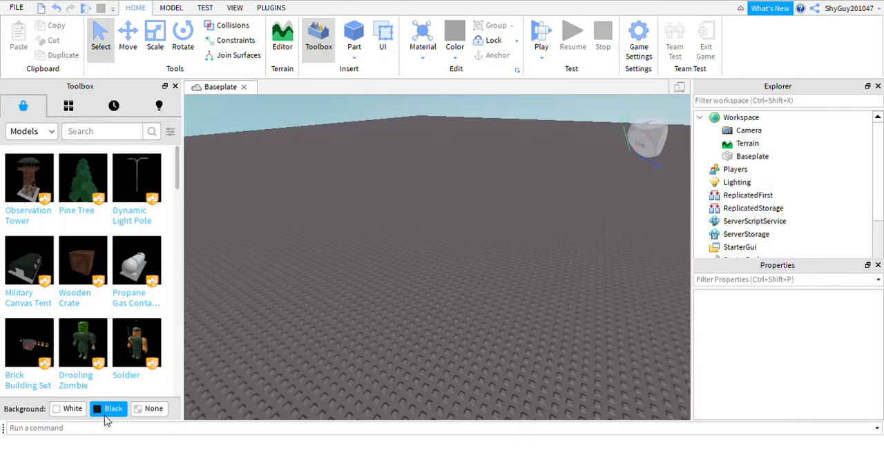
{"action": "left_click", "coordinate": [146, 409]}
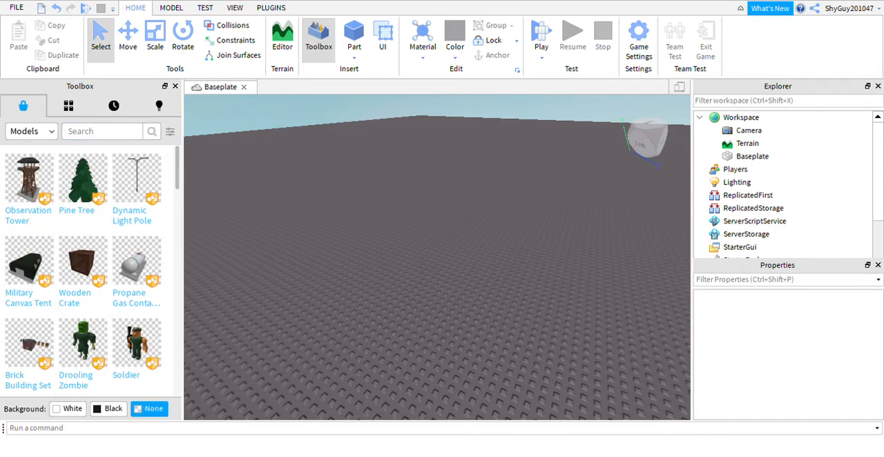
{"action": "left_click", "coordinate": [67, 413]}
Step: Collapse Workspace in the Explorer and add a ScreenGui containing a TextLabel under StarterGui
{"action": "right_click_drag", "start_coordinate": [514, 248], "coordinate": [463, 241]}
{"action": "scroll", "coordinate": [490, 241], "scroll_direction": "down", "scroll_amount": 5}
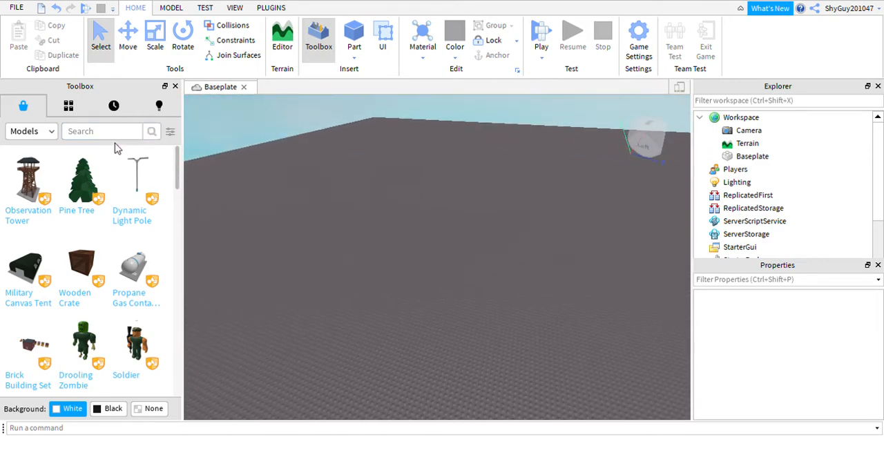
{"action": "right_click_drag", "start_coordinate": [461, 302], "coordinate": [511, 279]}
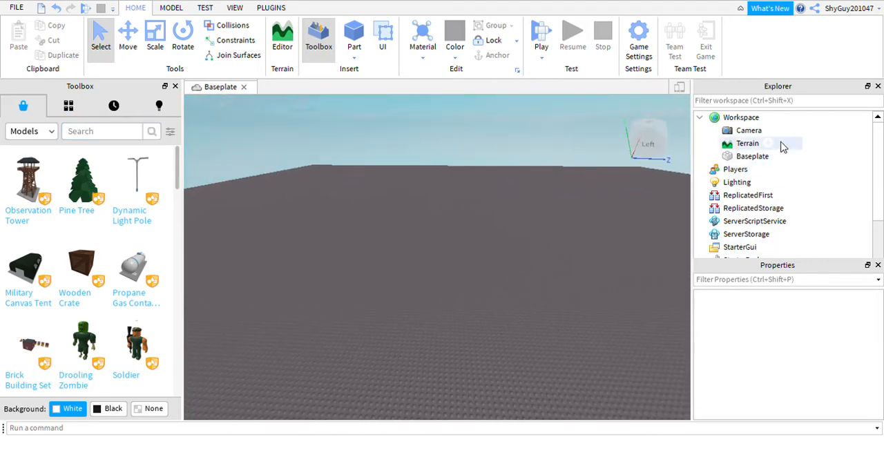
{"action": "left_click", "coordinate": [701, 118]}
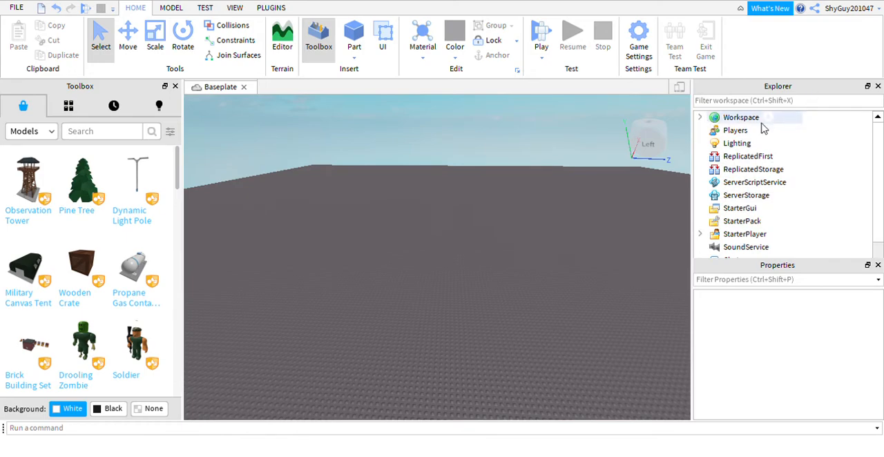
{"action": "scroll", "coordinate": [746, 153], "scroll_direction": "down", "scroll_amount": 1}
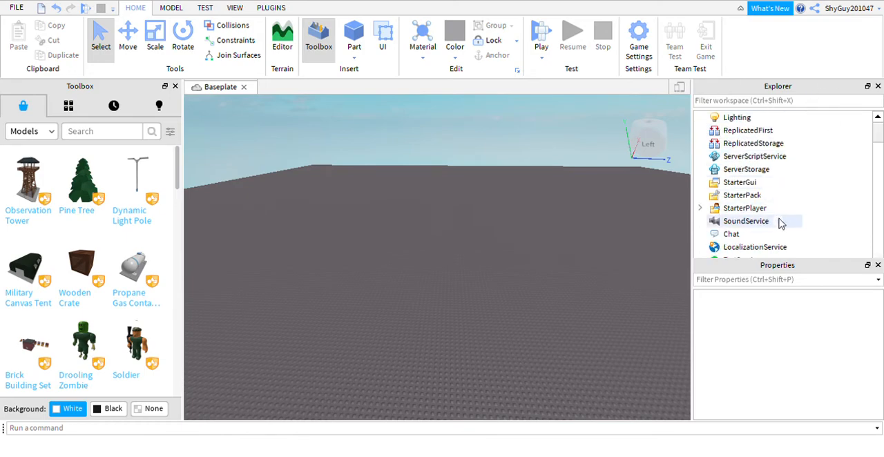
{"action": "left_click", "coordinate": [768, 183]}
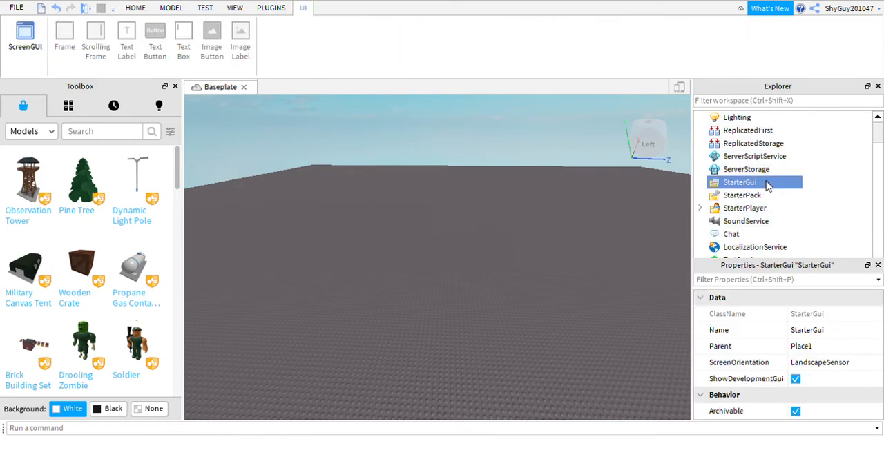
{"action": "left_click", "coordinate": [746, 195]}
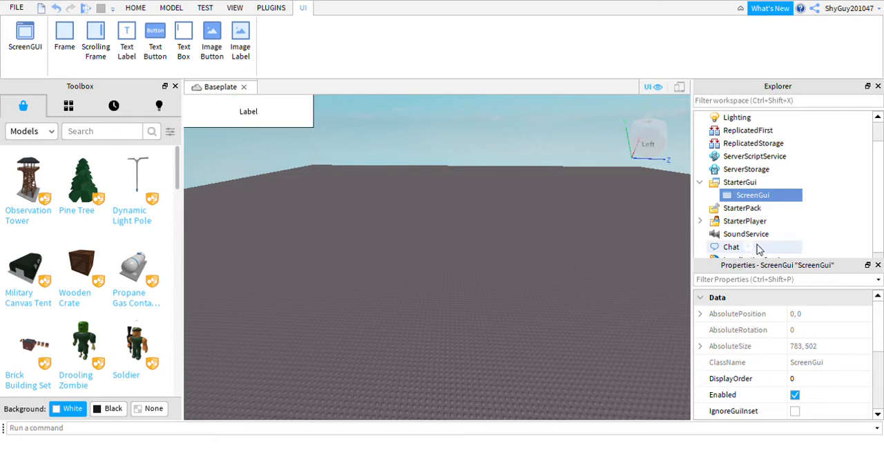
{"action": "left_click", "coordinate": [752, 209]}
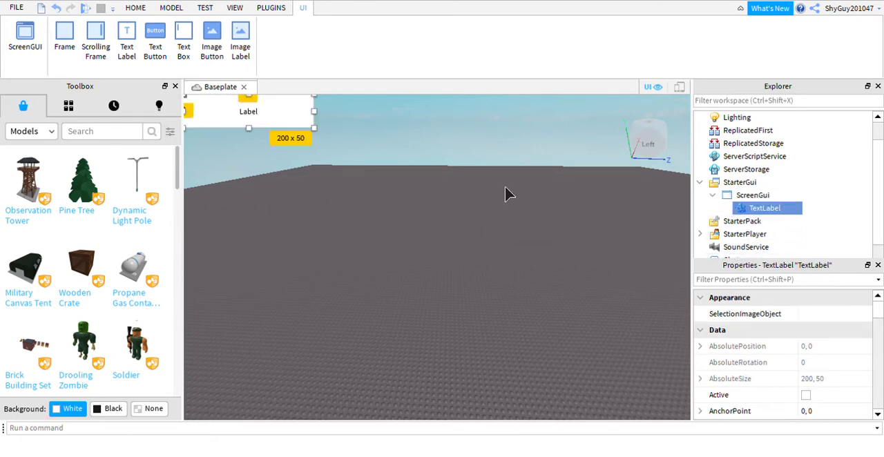
Step: Move the text label to about 102, 57 and enlarge it to about 466 x 148
{"action": "left_click_drag", "start_coordinate": [318, 127], "coordinate": [384, 165]}
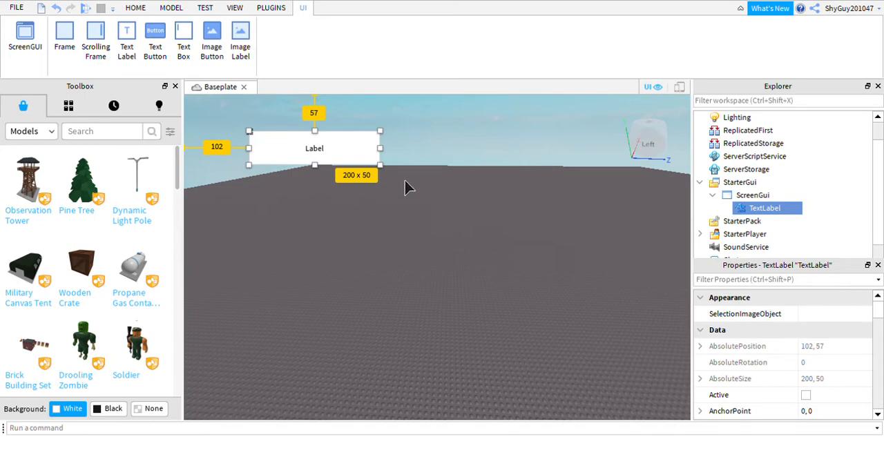
{"action": "left_click_drag", "start_coordinate": [401, 187], "coordinate": [578, 253]}
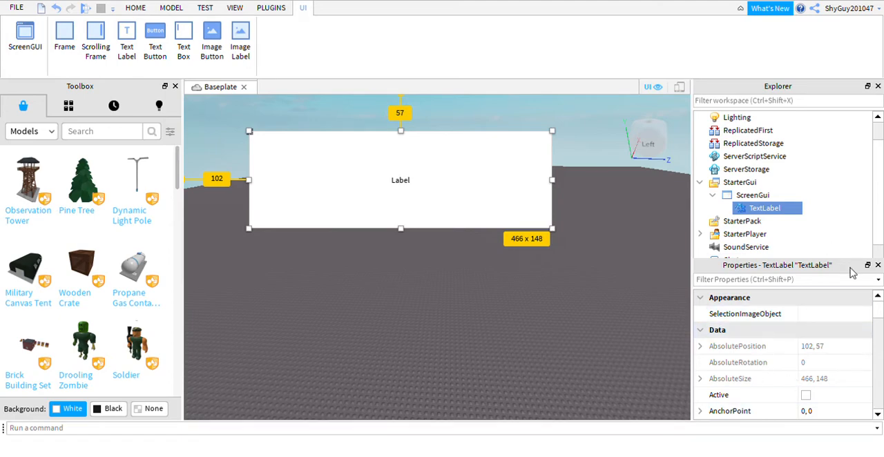
Step: Try BackgroundTransparency values of 1, 0.9, 0.8 and 0.7 on the text label
{"action": "scroll", "coordinate": [799, 397], "scroll_direction": "down", "scroll_amount": 3}
{"action": "left_click", "coordinate": [805, 298]}
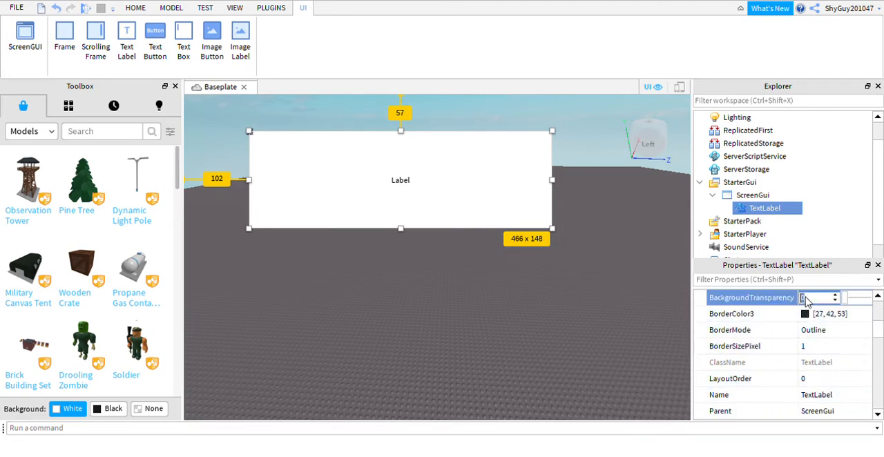
{"action": "type", "text": "1"}
{"action": "key", "text": "Return"}
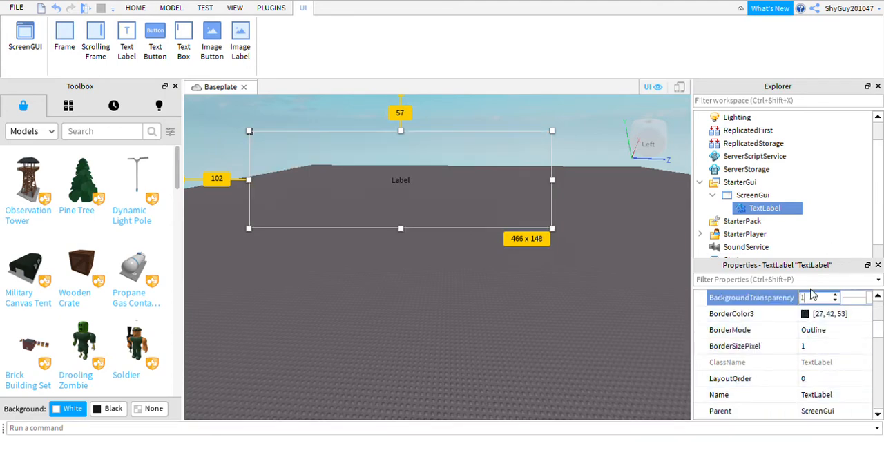
{"action": "key", "text": "BackSpace"}
{"action": "type", "text": "0.9"}
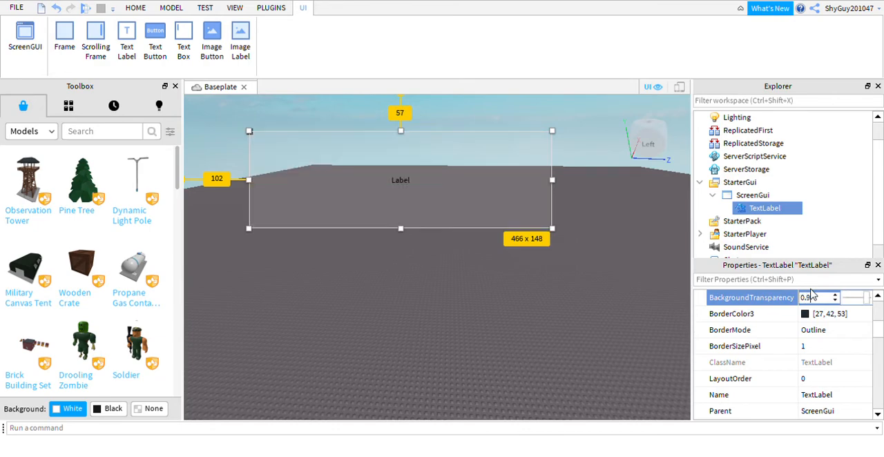
{"action": "key", "text": "BackSpace"}
{"action": "type", "text": "8"}
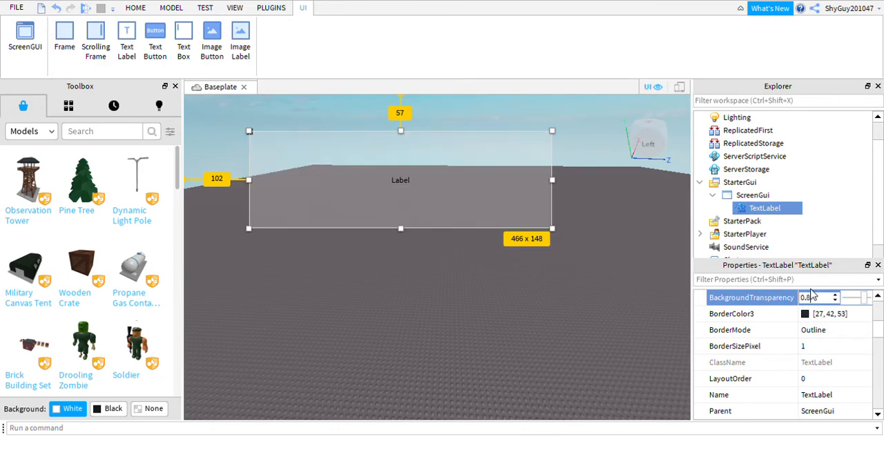
{"action": "key", "text": "BackSpace"}
{"action": "type", "text": "7"}
{"action": "key", "text": "Return"}
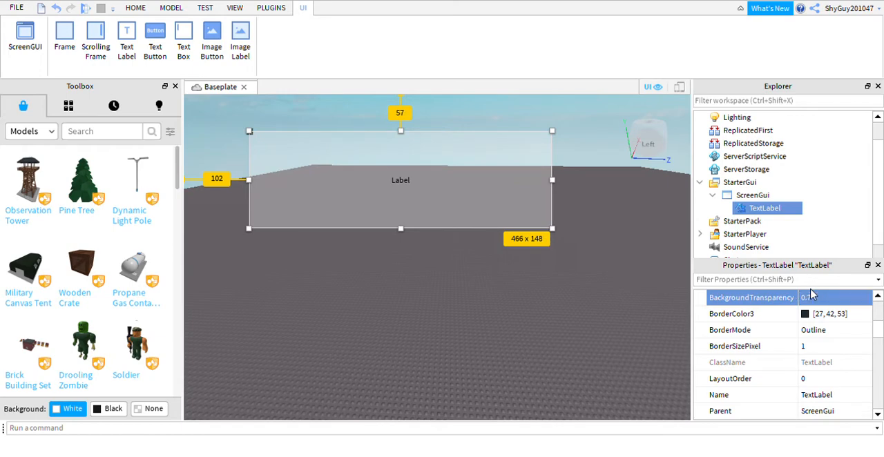
Step: Set the text label's BackgroundTransparency to 1
{"action": "left_click", "coordinate": [817, 300]}
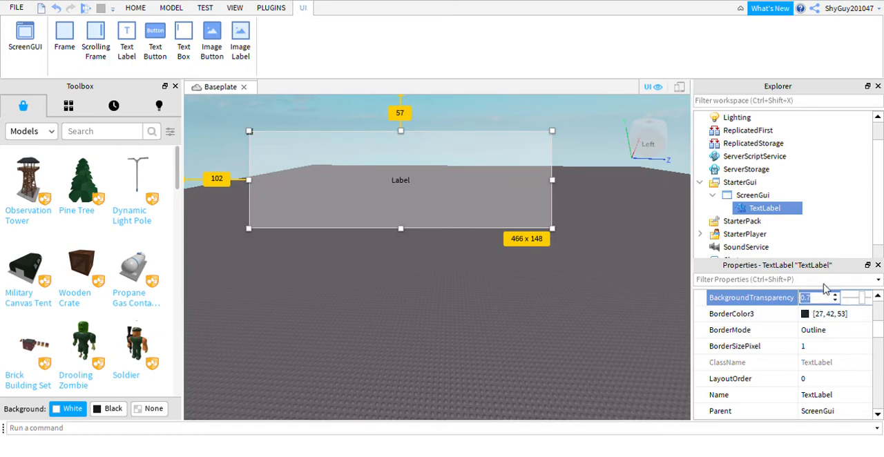
{"action": "key", "text": "BackSpace"}
{"action": "key", "text": "BackSpace"}
{"action": "key", "text": "BackSpace"}
{"action": "type", "text": "1"}
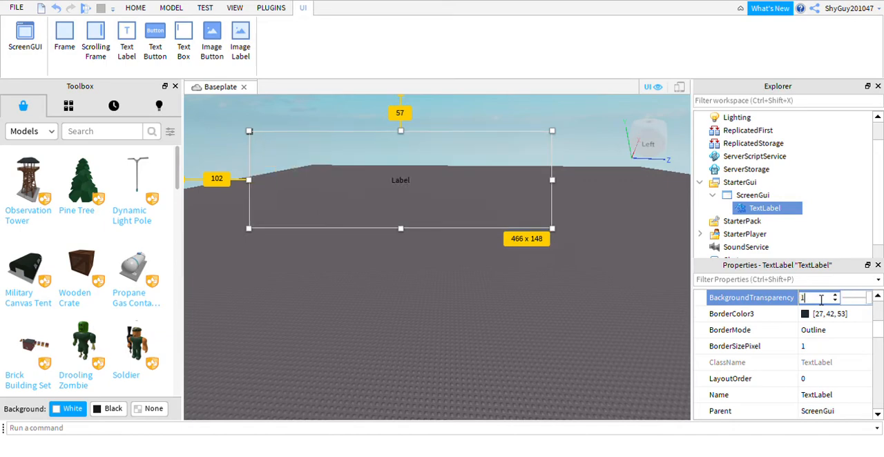
Step: Change the text label's font to Garamond
{"action": "scroll", "coordinate": [822, 347], "scroll_direction": "down", "scroll_amount": 10}
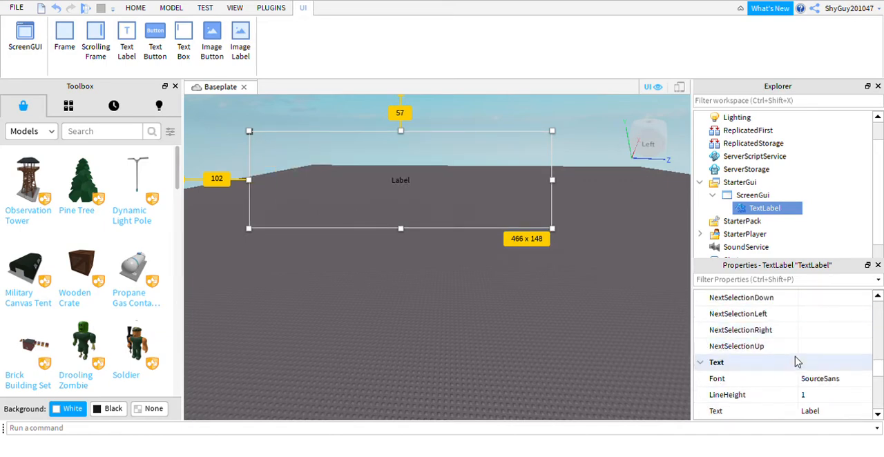
{"action": "left_click", "coordinate": [846, 334]}
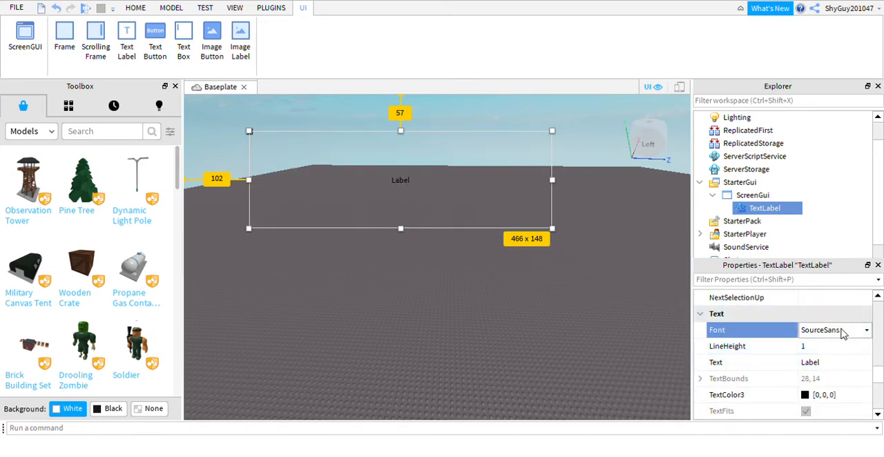
{"action": "left_click", "coordinate": [817, 358]}
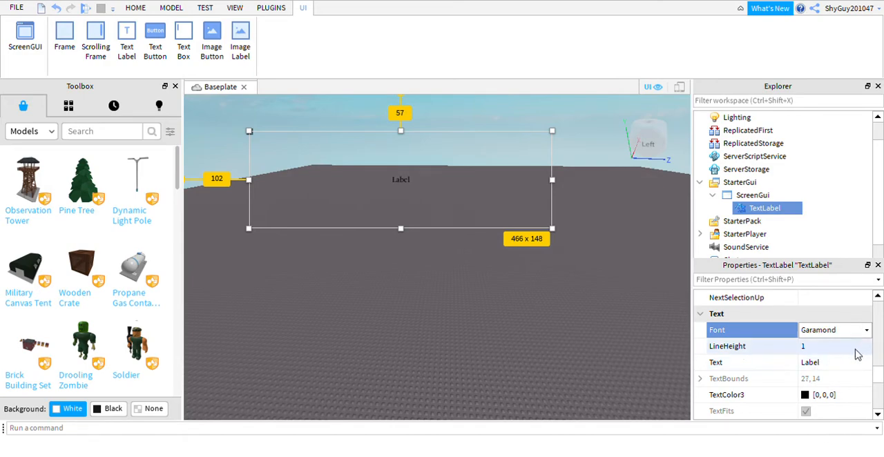
Step: Set the label's text to "SUBSCRIBE!" and enable TextScaled
{"action": "left_click", "coordinate": [860, 366]}
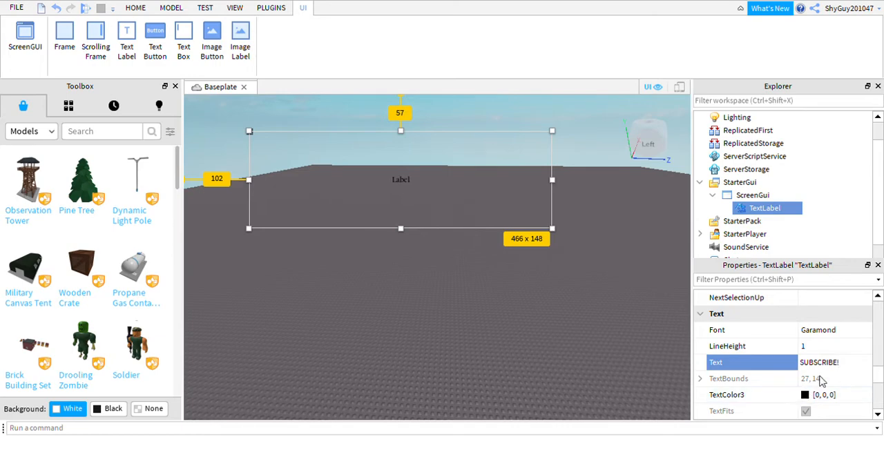
{"action": "scroll", "coordinate": [812, 380], "scroll_direction": "down", "scroll_amount": 3}
{"action": "scroll", "coordinate": [801, 338], "scroll_direction": "up", "scroll_amount": 2}
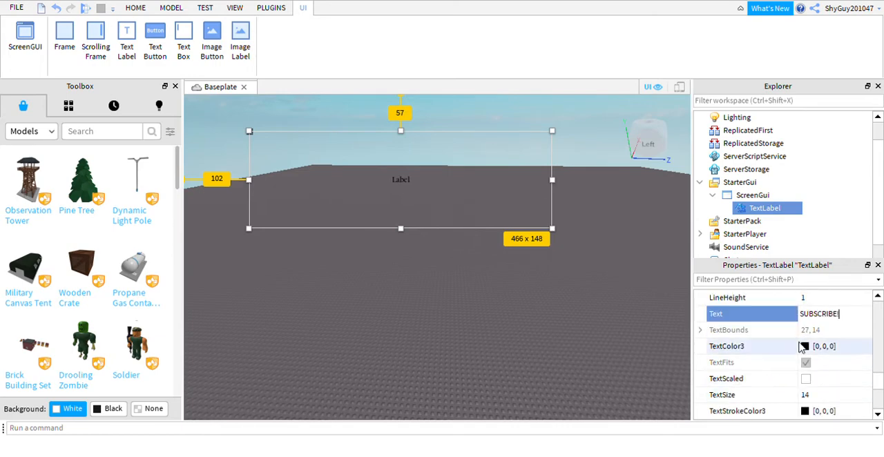
{"action": "left_click", "coordinate": [806, 378]}
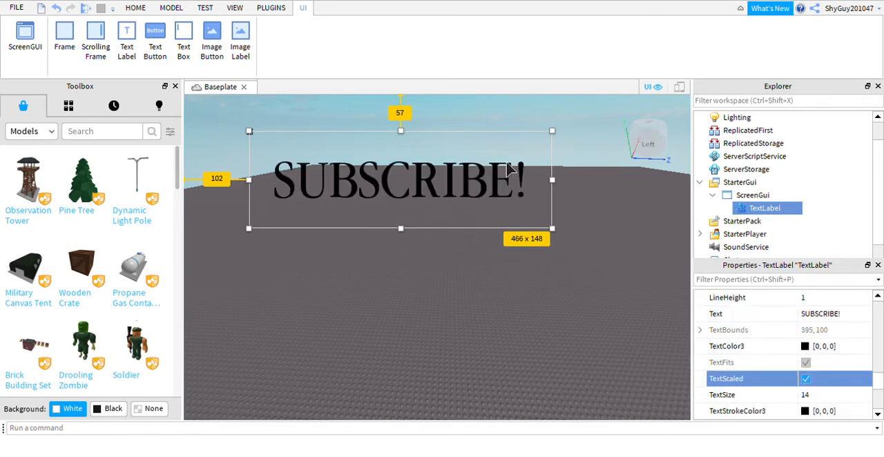
Step: Move the SUBSCRIBE! label to about 33 px from the viewport's top edge and 147 px from its right edge, and deselect it
{"action": "left_click_drag", "start_coordinate": [508, 169], "coordinate": [545, 146]}
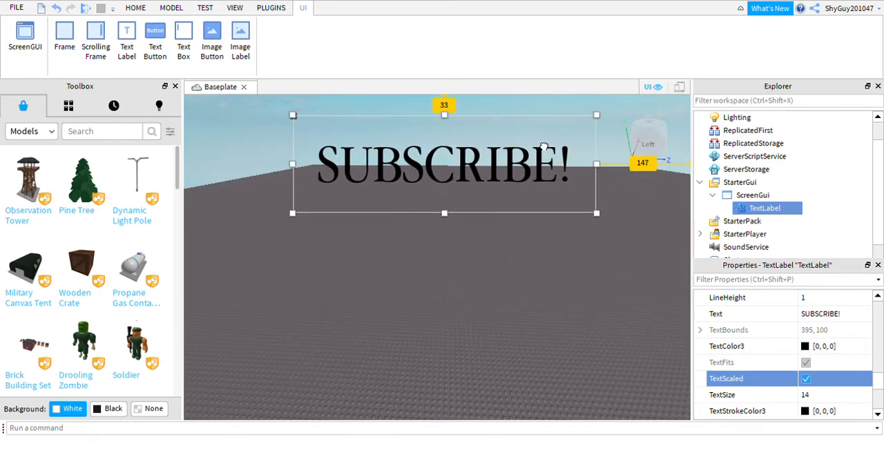
{"action": "left_click", "coordinate": [513, 313]}
{"action": "right_click_drag", "start_coordinate": [468, 279], "coordinate": [462, 279]}
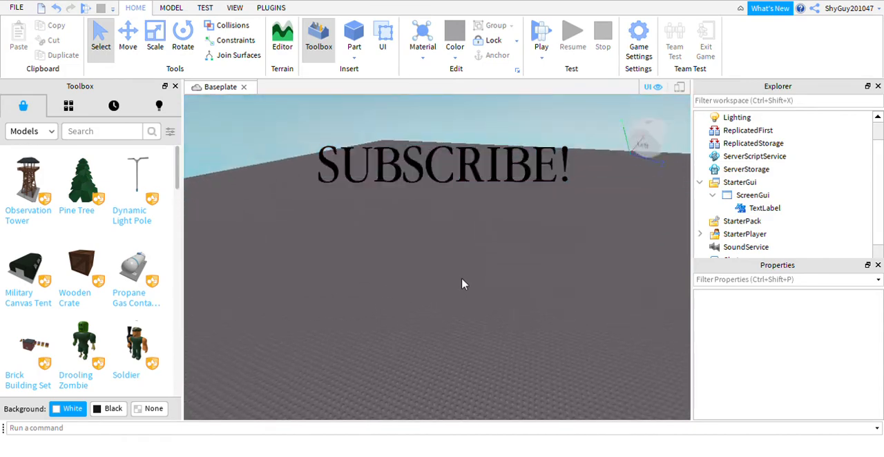
{"action": "scroll", "coordinate": [452, 291], "scroll_direction": "down", "scroll_amount": 5}
{"action": "scroll", "coordinate": [468, 333], "scroll_direction": "up", "scroll_amount": 10}
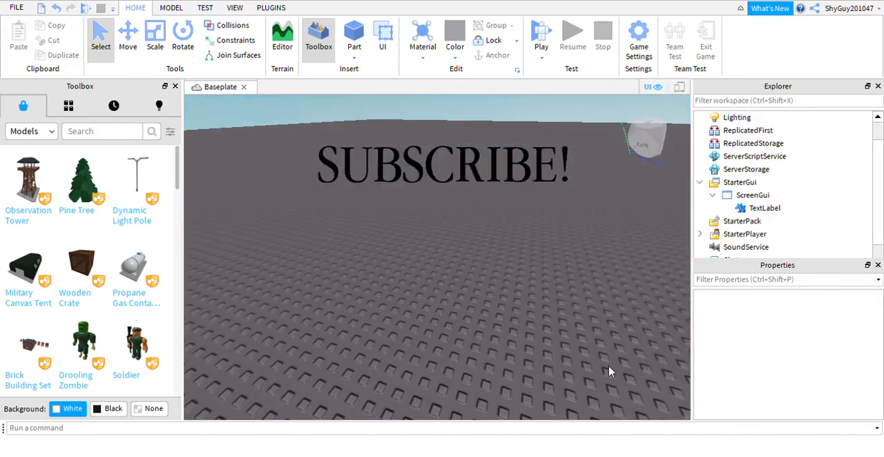
Step: Delete the SUBSCRIBE! text label and its ScreenGui from StarterGui
{"action": "right_click_drag", "start_coordinate": [609, 373], "coordinate": [423, 385]}
{"action": "scroll", "coordinate": [526, 267], "scroll_direction": "down", "scroll_amount": 3}
{"action": "right_click_drag", "start_coordinate": [526, 268], "coordinate": [526, 267]}
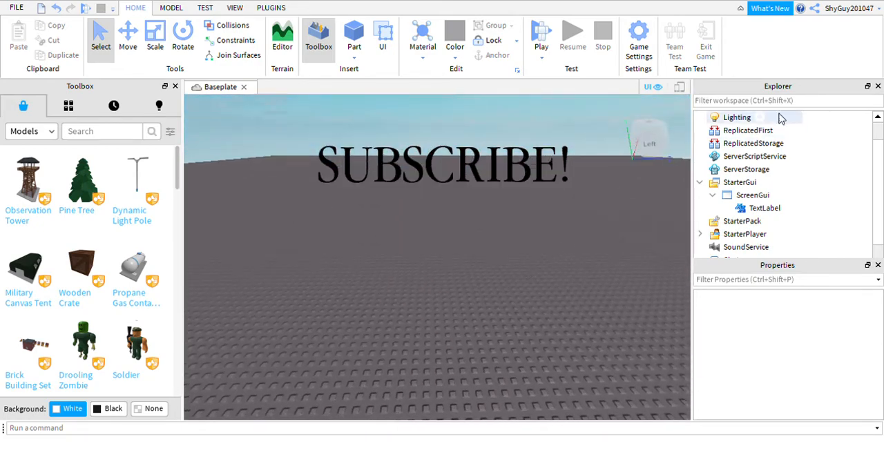
{"action": "left_click", "coordinate": [747, 209]}
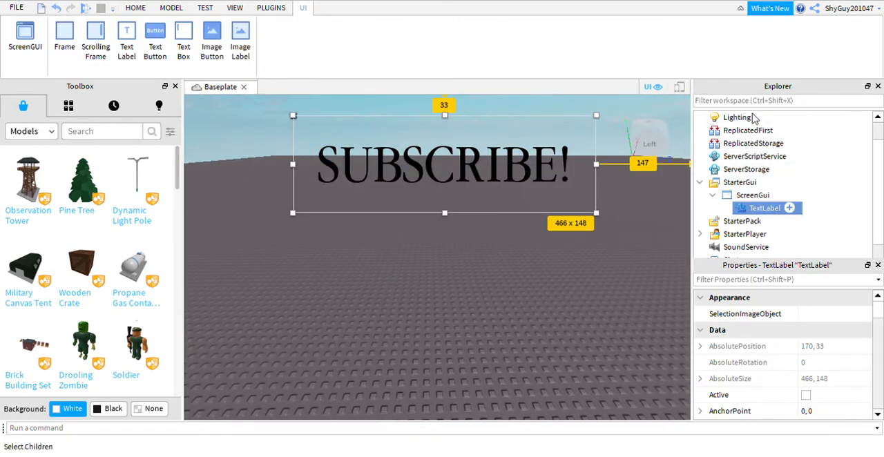
{"action": "key", "text": "Delete"}
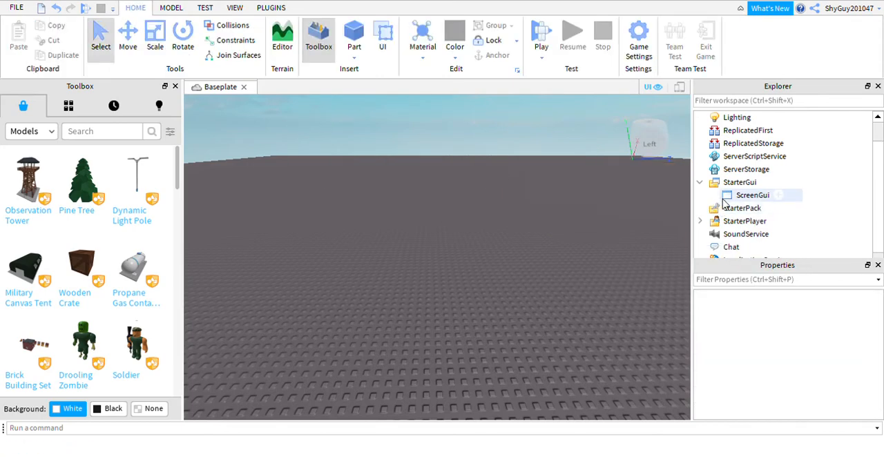
{"action": "left_click", "coordinate": [726, 197]}
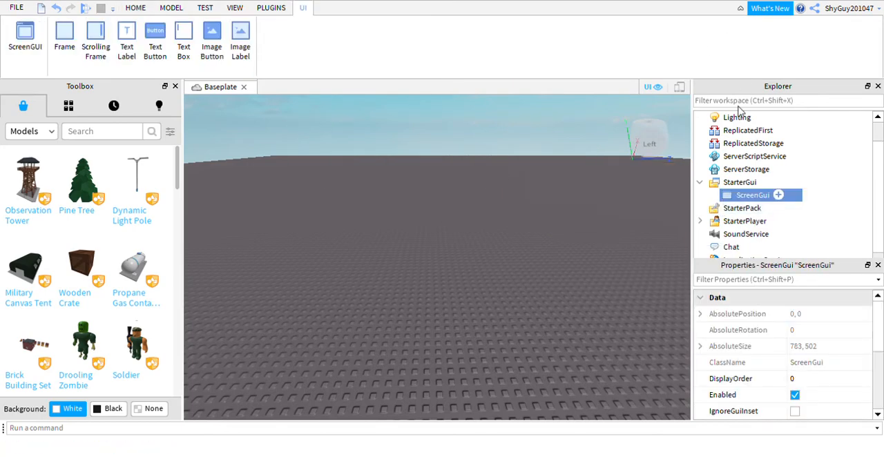
{"action": "key", "text": "Delete"}
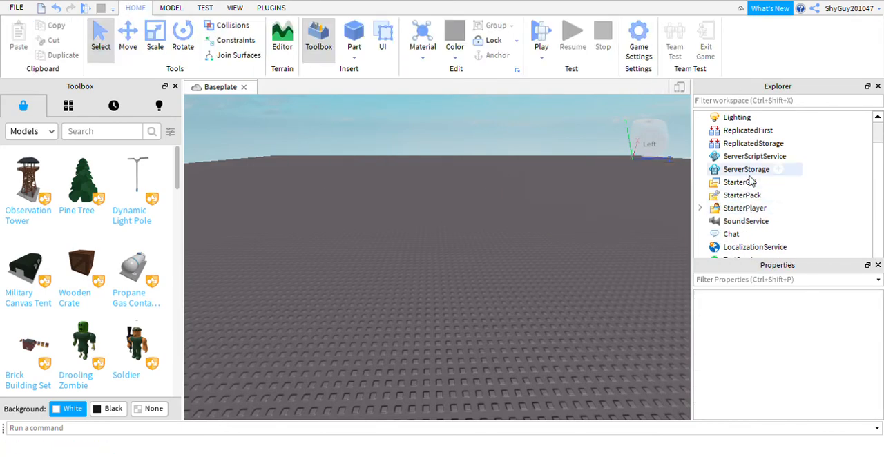
Step: Examine the objects inside StarterPlayer and Workspace in the place's object hierarchy
{"action": "left_click", "coordinate": [701, 209]}
{"action": "scroll", "coordinate": [707, 186], "scroll_direction": "down", "scroll_amount": 2}
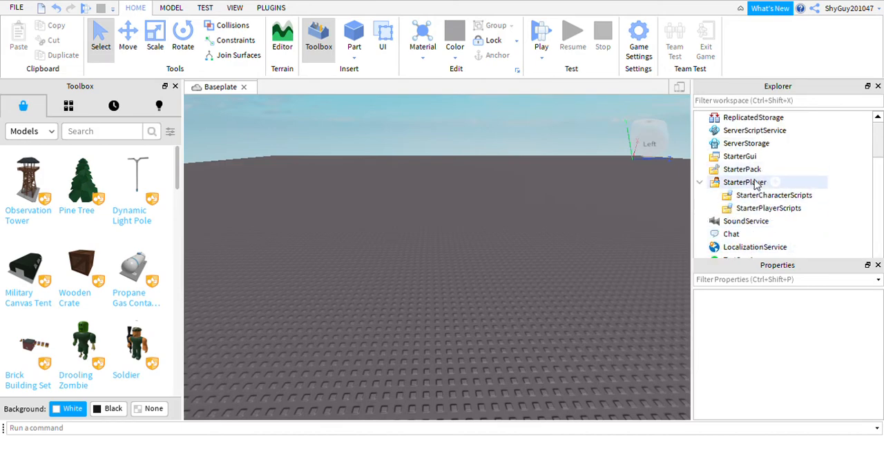
{"action": "left_click", "coordinate": [700, 182]}
{"action": "scroll", "coordinate": [732, 204], "scroll_direction": "up", "scroll_amount": 2}
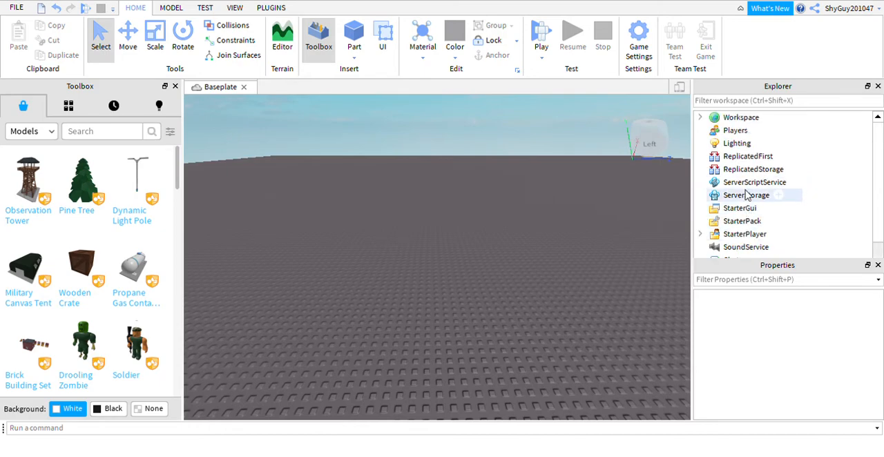
{"action": "scroll", "coordinate": [730, 237], "scroll_direction": "down", "scroll_amount": 2}
{"action": "scroll", "coordinate": [766, 231], "scroll_direction": "up", "scroll_amount": 2}
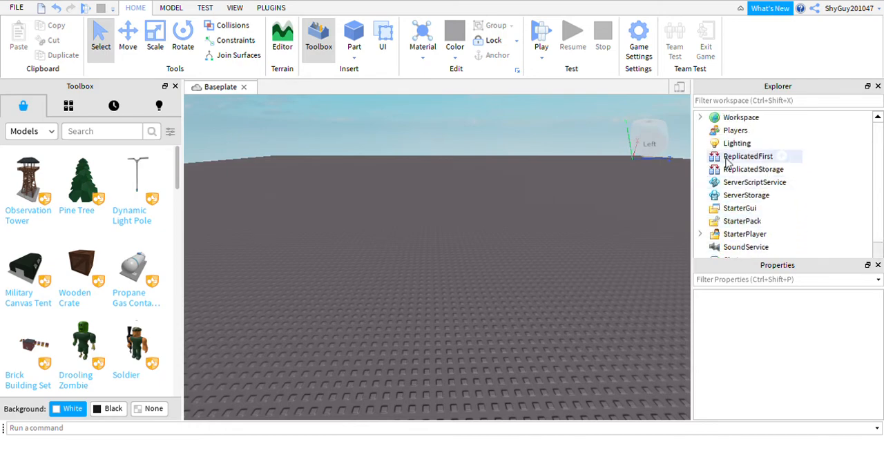
{"action": "left_click", "coordinate": [699, 117]}
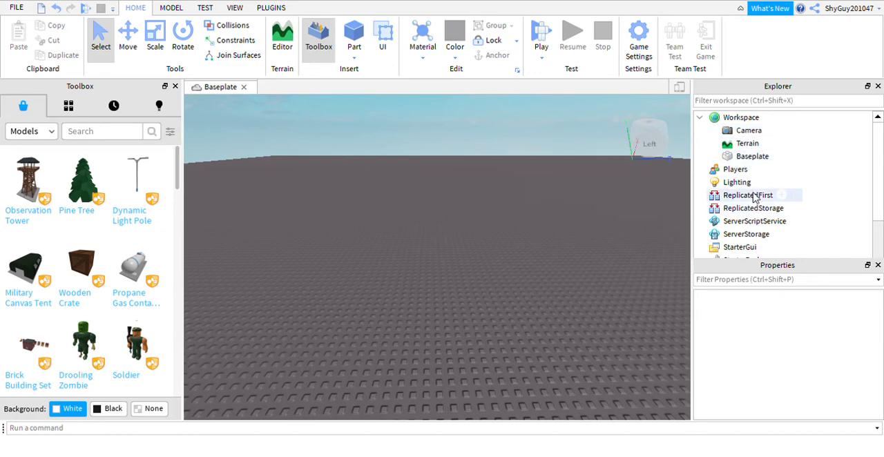
{"action": "scroll", "coordinate": [755, 198], "scroll_direction": "down", "scroll_amount": 5}
{"action": "left_click", "coordinate": [699, 208]}
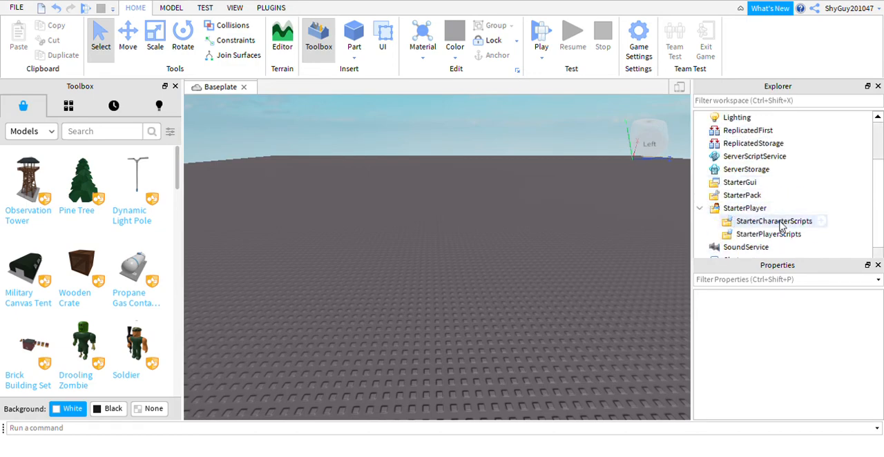
{"action": "left_click", "coordinate": [699, 209]}
{"action": "right_click_drag", "start_coordinate": [494, 273], "coordinate": [506, 288]}
{"action": "scroll", "coordinate": [507, 290], "scroll_direction": "down", "scroll_amount": 6}
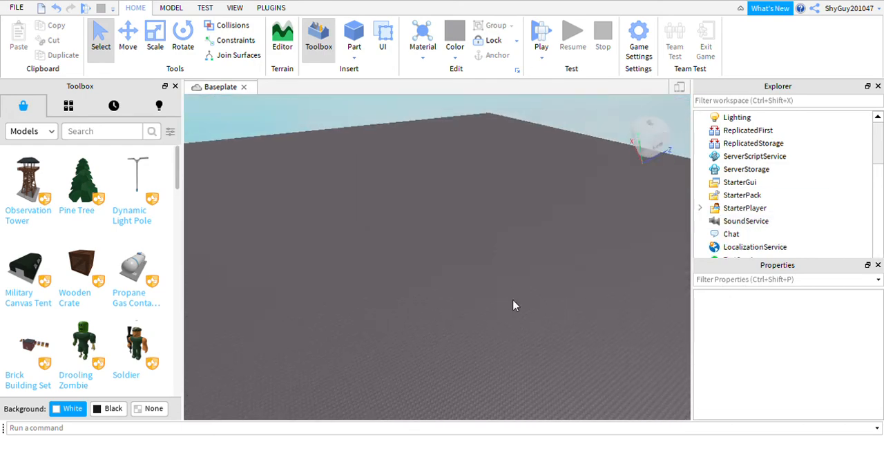
{"action": "scroll", "coordinate": [336, 270], "scroll_direction": "up", "scroll_amount": 3}
{"action": "scroll", "coordinate": [395, 234], "scroll_direction": "up", "scroll_amount": 5}
{"action": "right_click_drag", "start_coordinate": [395, 234], "coordinate": [587, 261]}
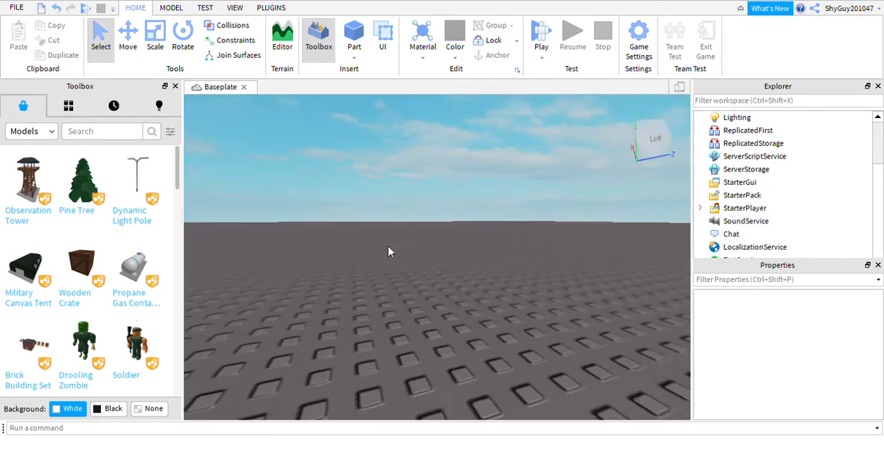
{"action": "scroll", "coordinate": [494, 266], "scroll_direction": "down", "scroll_amount": 5}
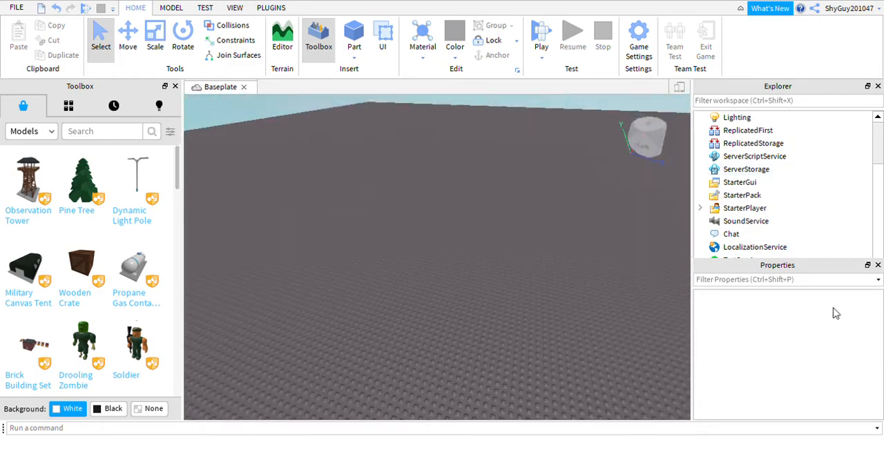
Step: Select the Baseplate in the Workspace and set its BrickColor to Lime green
{"action": "scroll", "coordinate": [735, 158], "scroll_direction": "up", "scroll_amount": 2}
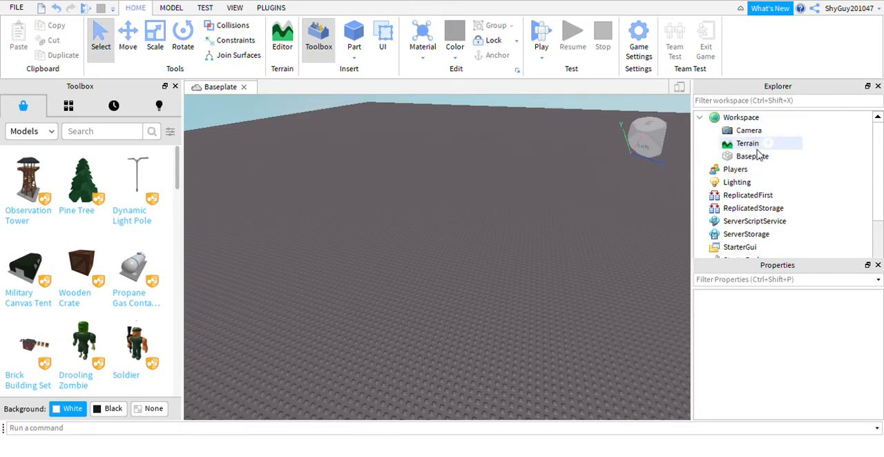
{"action": "left_click", "coordinate": [750, 157]}
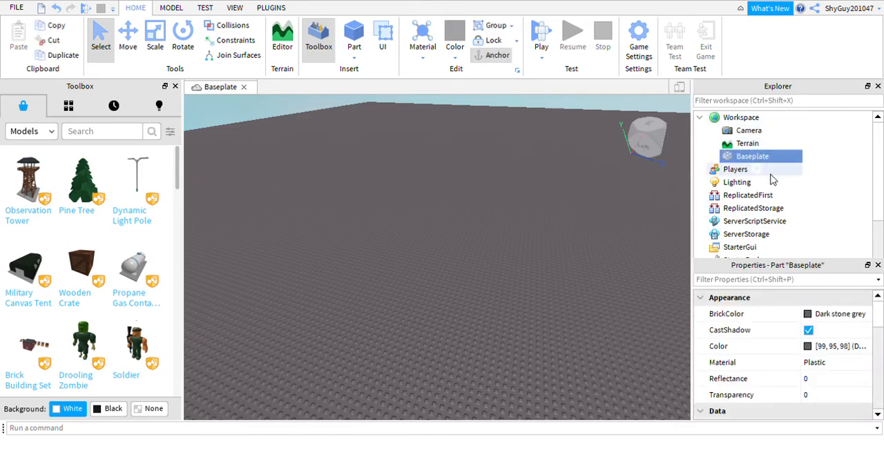
{"action": "left_click", "coordinate": [808, 316]}
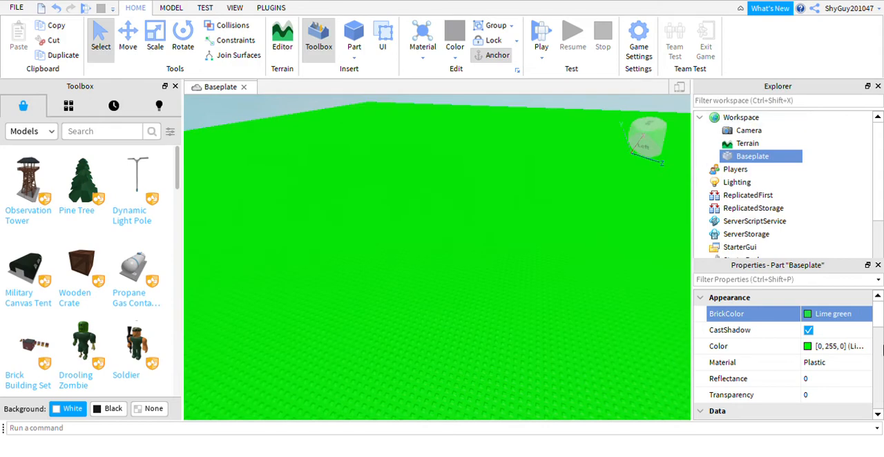
Step: Try the Glass material on the Baseplate, and set it back to Plastic
{"action": "left_click", "coordinate": [851, 364]}
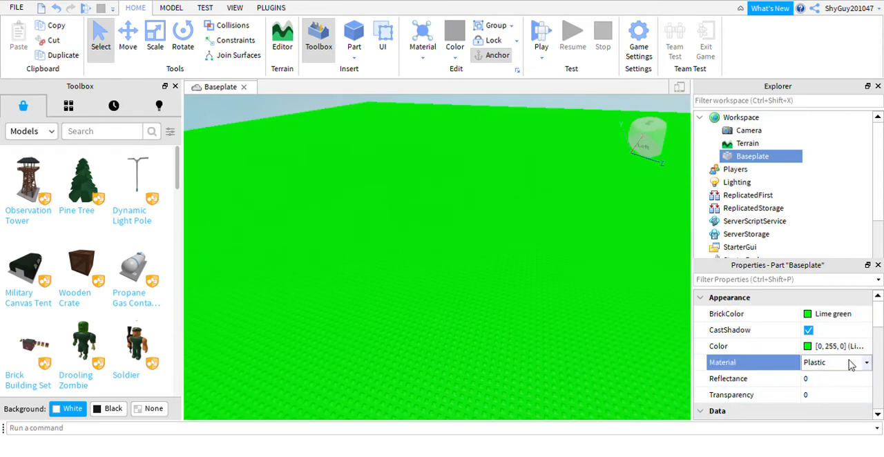
{"action": "left_click", "coordinate": [820, 383]}
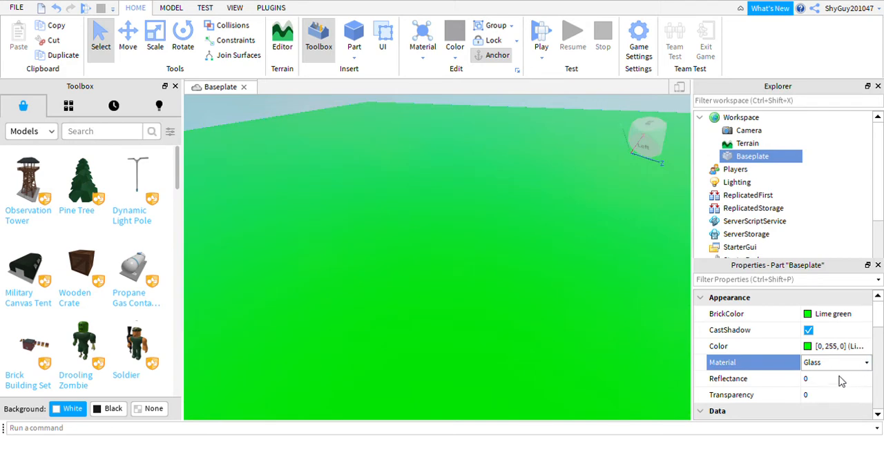
{"action": "left_click", "coordinate": [841, 381]}
{"action": "left_click", "coordinate": [855, 411]}
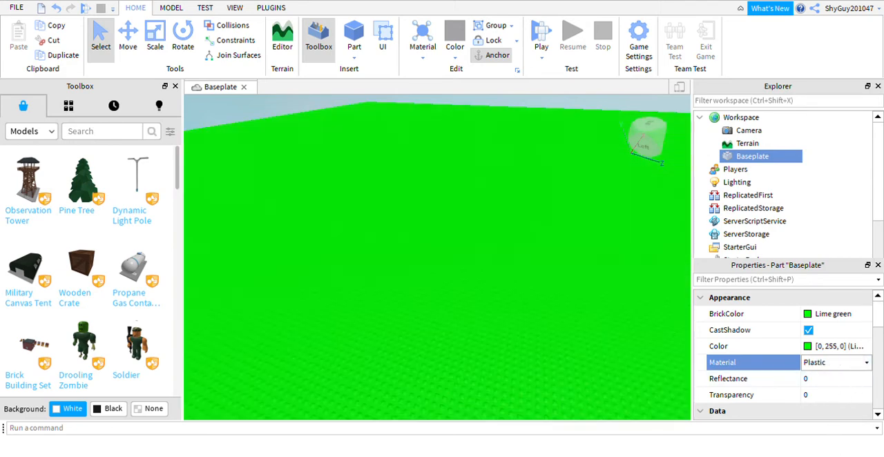
Step: Try the Neon material and the Fabric material on the green Baseplate
{"action": "right_click_drag", "start_coordinate": [608, 354], "coordinate": [615, 332]}
{"action": "scroll", "coordinate": [875, 377], "scroll_direction": "down", "scroll_amount": 5}
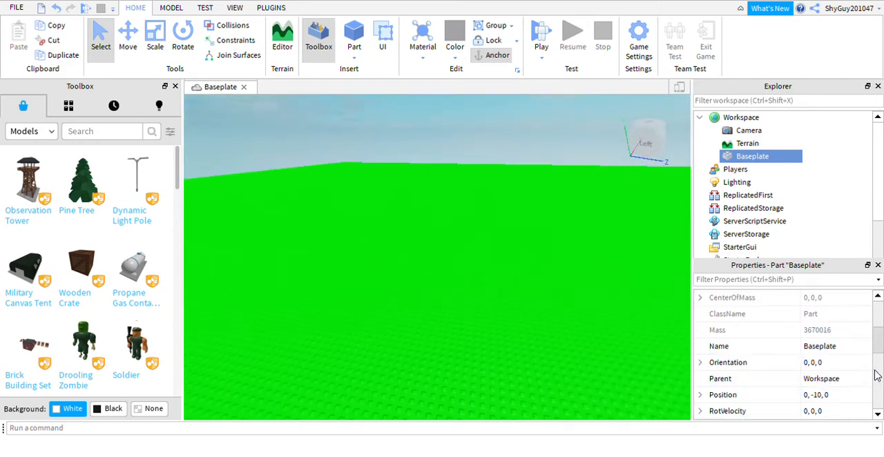
{"action": "scroll", "coordinate": [845, 369], "scroll_direction": "up", "scroll_amount": 5}
{"action": "left_click", "coordinate": [857, 366]}
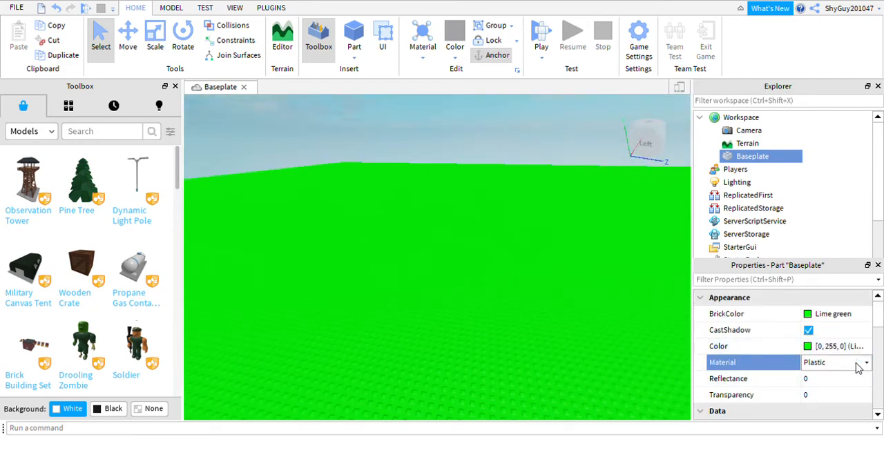
{"action": "left_click", "coordinate": [818, 393]}
{"action": "right_click_drag", "start_coordinate": [574, 330], "coordinate": [552, 314]}
{"action": "scroll", "coordinate": [550, 304], "scroll_direction": "down", "scroll_amount": 10}
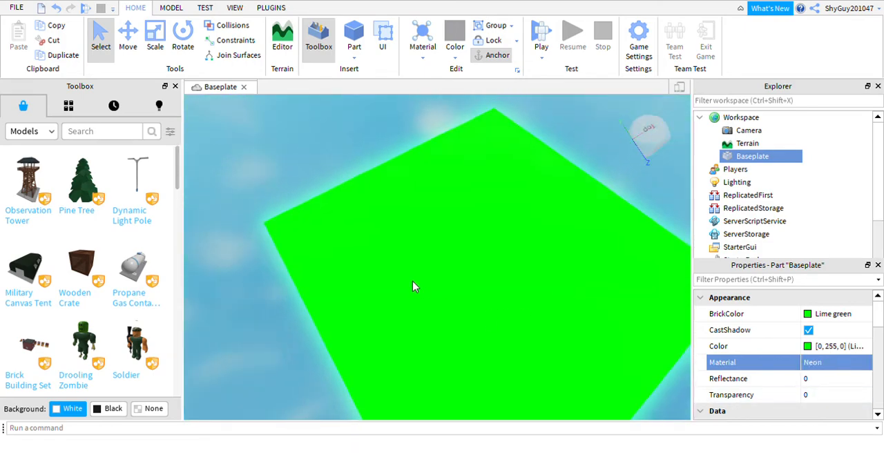
{"action": "scroll", "coordinate": [401, 276], "scroll_direction": "up", "scroll_amount": 8}
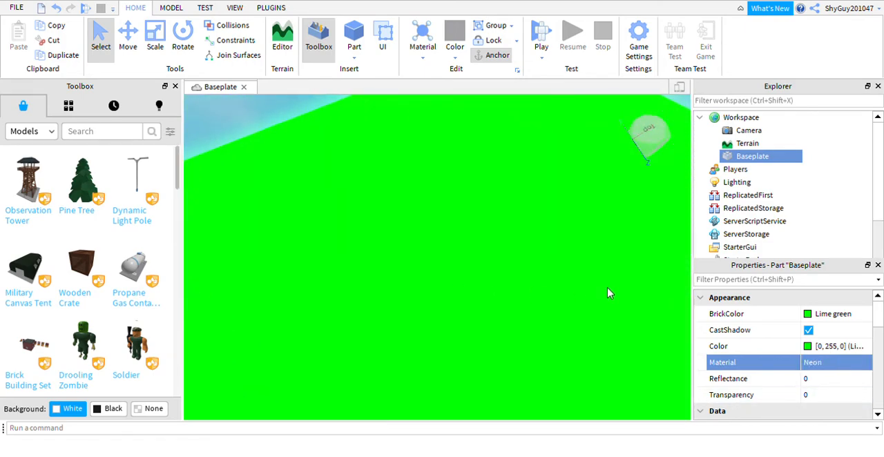
{"action": "left_click", "coordinate": [835, 365]}
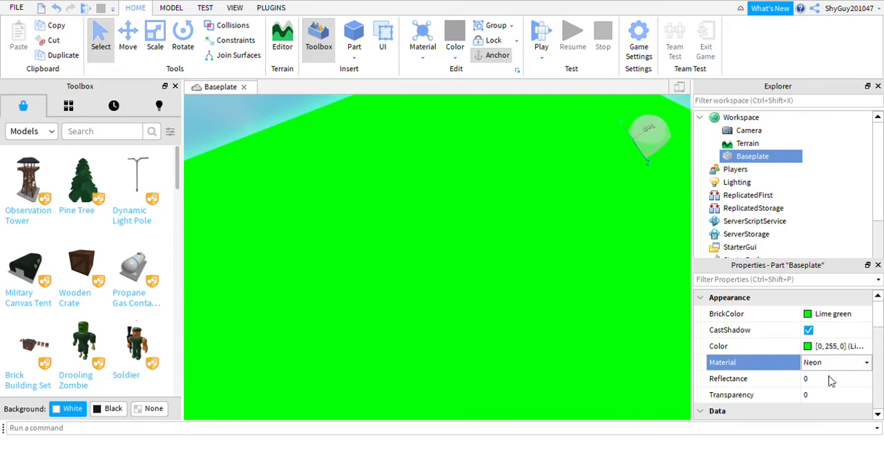
{"action": "right_click_drag", "start_coordinate": [512, 244], "coordinate": [507, 247]}
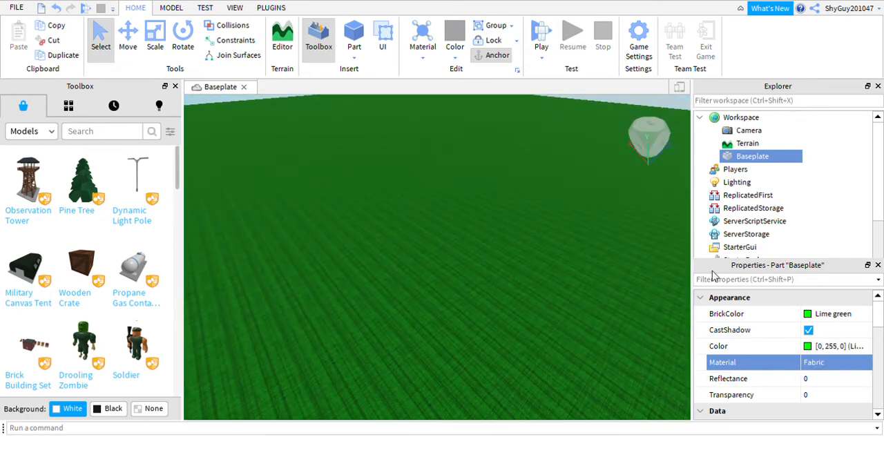
Step: Give the Baseplate a brick material, deselect it, and inspect the surface up close
{"action": "left_click", "coordinate": [864, 363]}
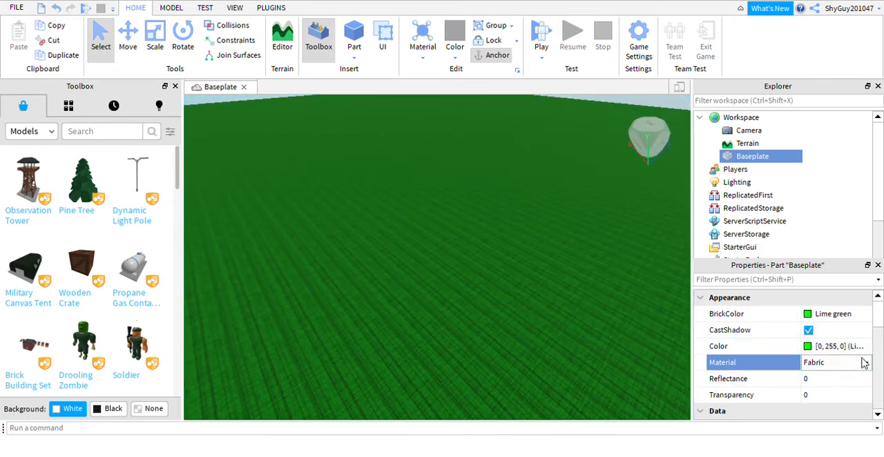
{"action": "left_click", "coordinate": [835, 385]}
{"action": "left_click", "coordinate": [639, 387]}
{"action": "right_click_drag", "start_coordinate": [639, 387], "coordinate": [488, 272]}
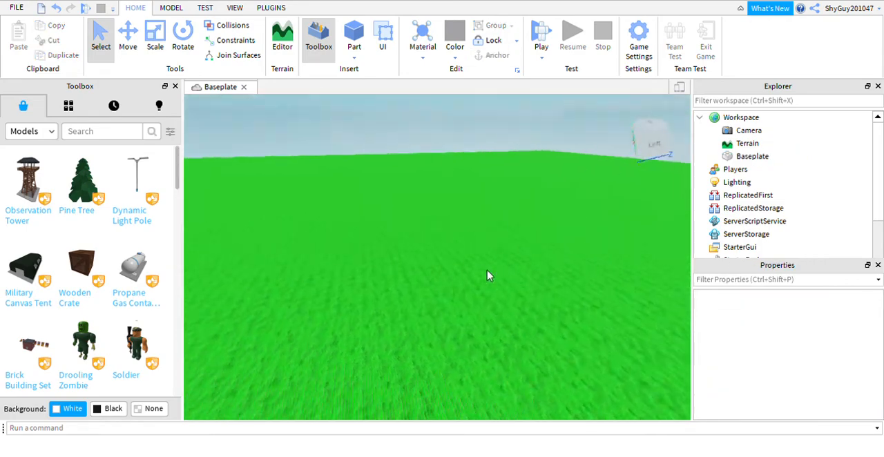
{"action": "scroll", "coordinate": [488, 276], "scroll_direction": "up", "scroll_amount": 5}
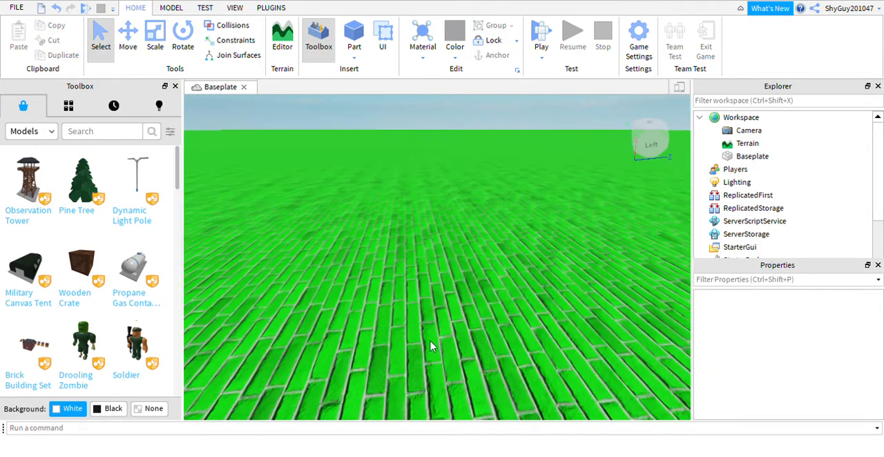
{"action": "right_click_drag", "start_coordinate": [471, 276], "coordinate": [444, 306]}
{"action": "scroll", "coordinate": [458, 282], "scroll_direction": "down", "scroll_amount": 5}
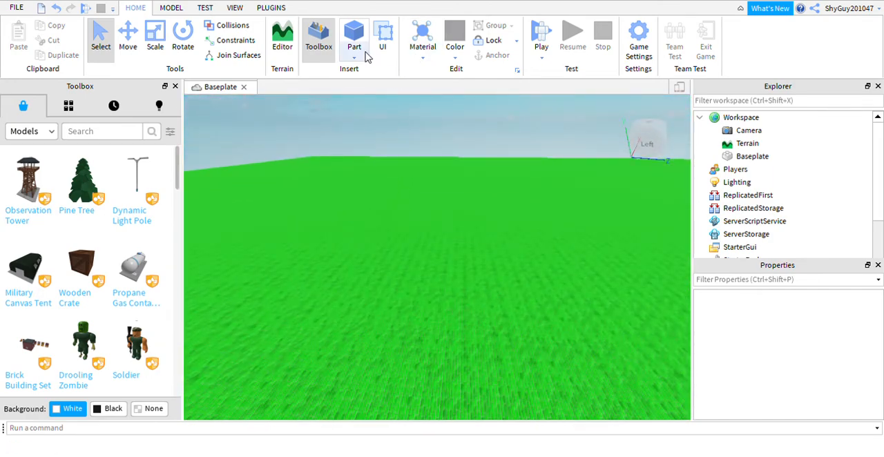
Step: Insert the Soldier model from the Toolbox and check the child objects it contains
{"action": "mouse_move", "coordinate": [72, 198]}
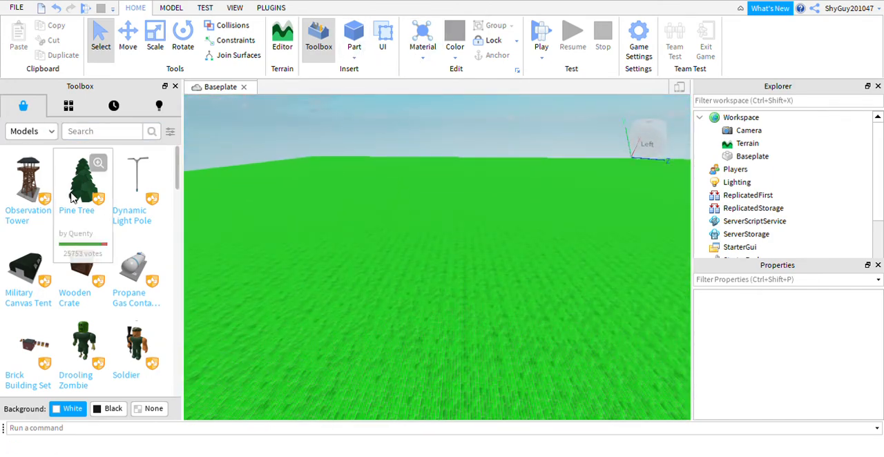
{"action": "left_click", "coordinate": [100, 131]}
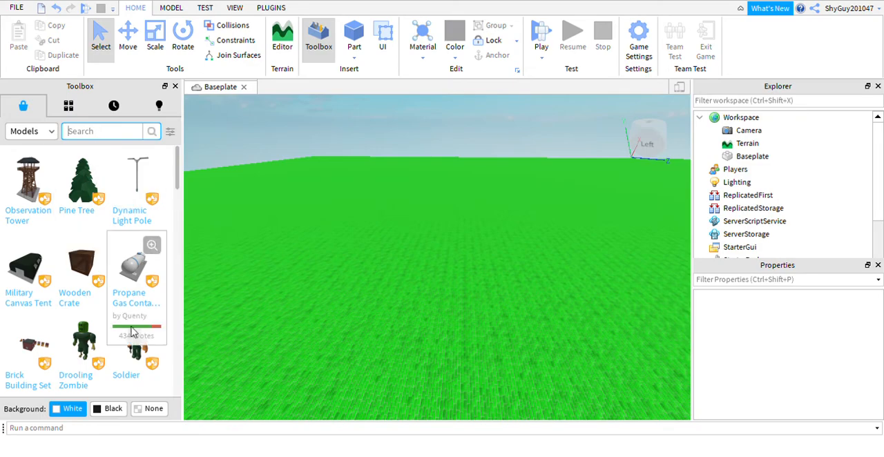
{"action": "scroll", "coordinate": [126, 288], "scroll_direction": "down", "scroll_amount": 5}
{"action": "left_click", "coordinate": [139, 170]}
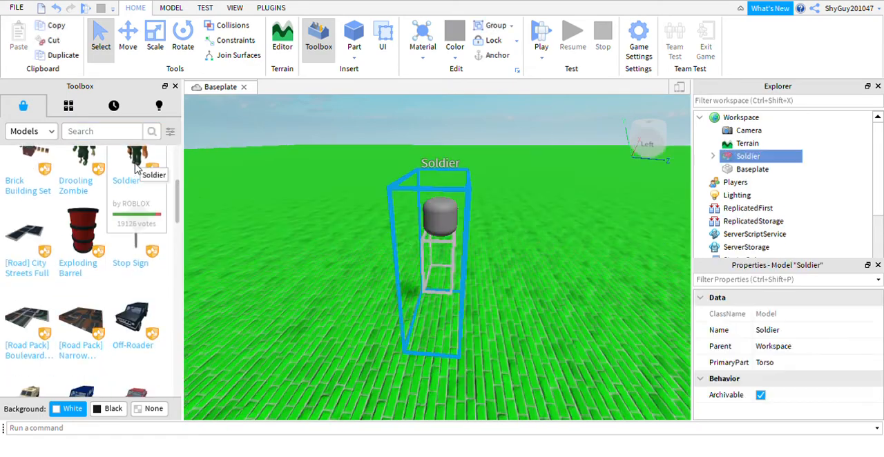
{"action": "right_click_drag", "start_coordinate": [440, 225], "coordinate": [436, 226]}
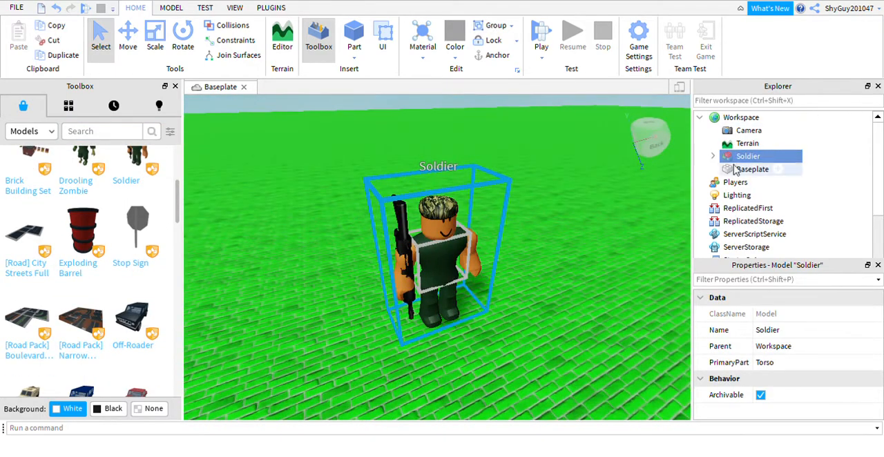
{"action": "left_click", "coordinate": [713, 157]}
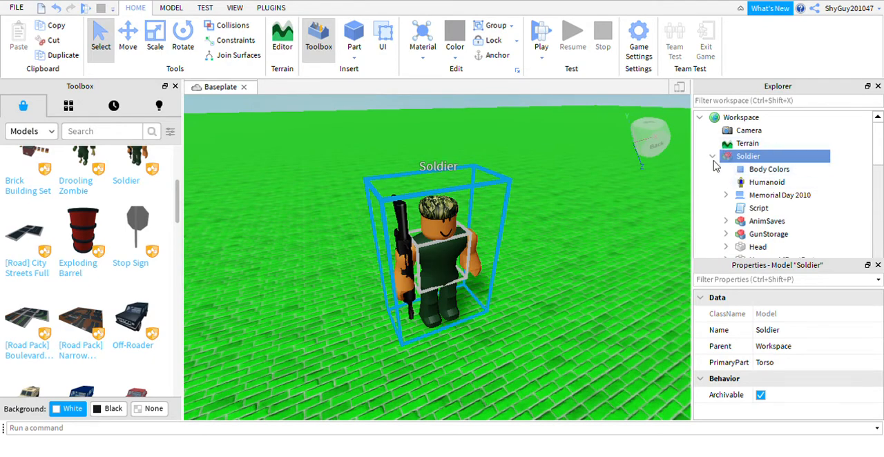
{"action": "left_click", "coordinate": [713, 157]}
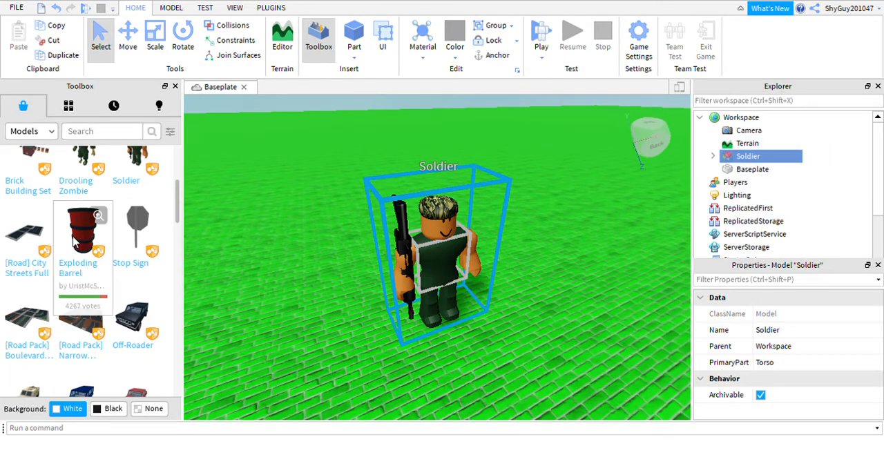
Step: Insert the Exploding Barrel and Stop Sign models from the Toolbox
{"action": "left_click", "coordinate": [73, 239]}
{"action": "left_click", "coordinate": [131, 238]}
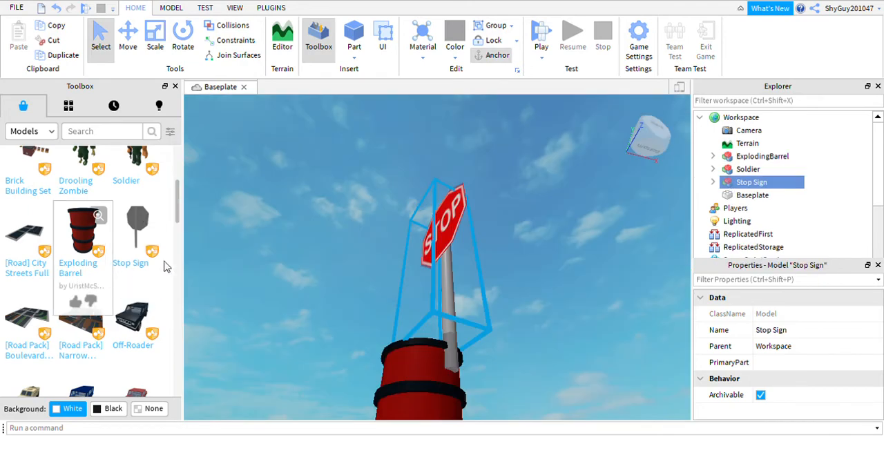
Step: Delete the ExplodingBarrel, Stop Sign and Soldier models from the Workspace
{"action": "scroll", "coordinate": [476, 272], "scroll_direction": "down", "scroll_amount": 10}
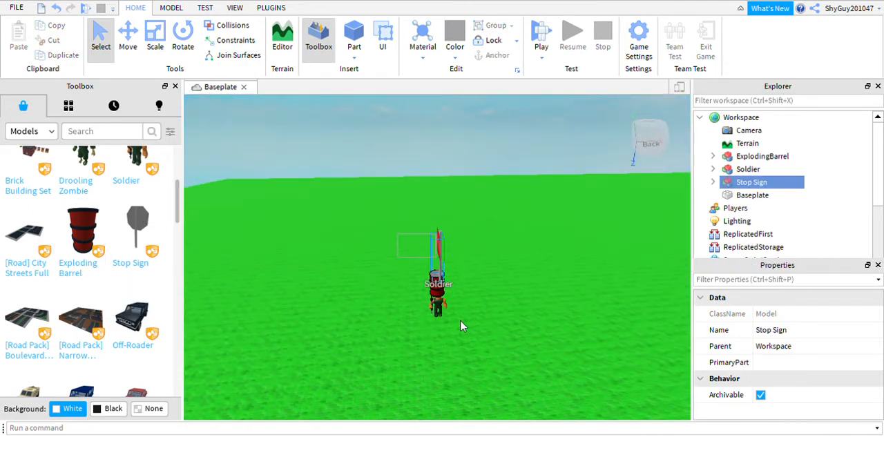
{"action": "left_click_drag", "start_coordinate": [462, 326], "coordinate": [479, 360]}
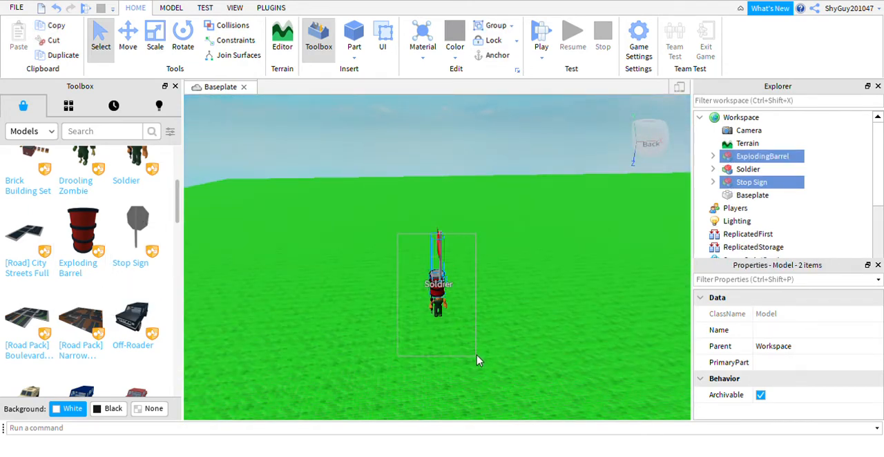
{"action": "key", "text": "Delete"}
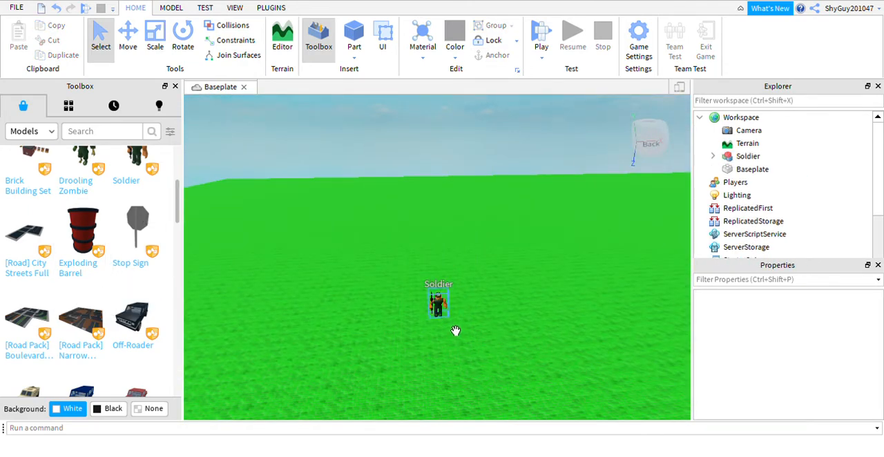
{"action": "left_click", "coordinate": [445, 303]}
{"action": "key", "text": "Delete"}
{"action": "scroll", "coordinate": [3, 345], "scroll_direction": "up", "scroll_amount": 3}
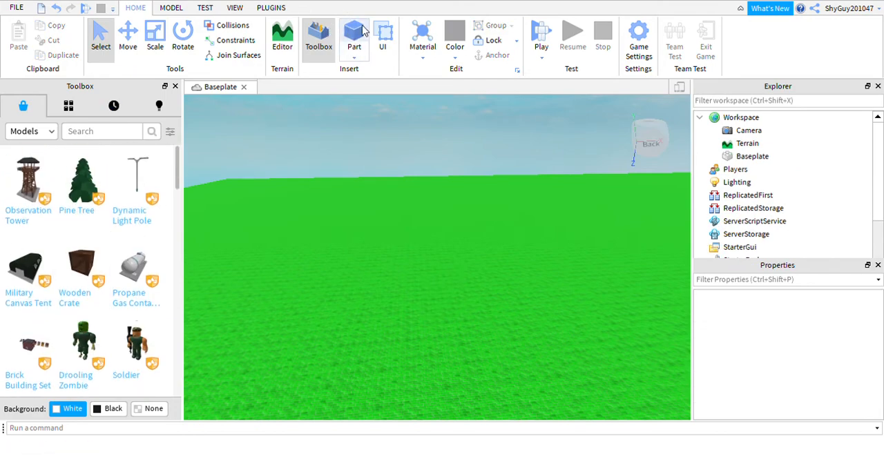
Step: Insert a block part on the Baseplate and scale it longer and taller into an upright wall
{"action": "left_click", "coordinate": [354, 38]}
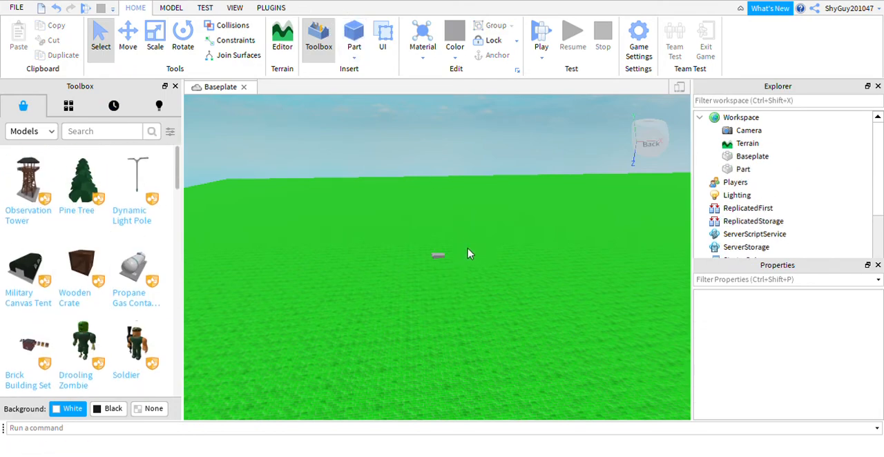
{"action": "right_click_drag", "start_coordinate": [470, 253], "coordinate": [477, 237]}
{"action": "left_click", "coordinate": [483, 200]}
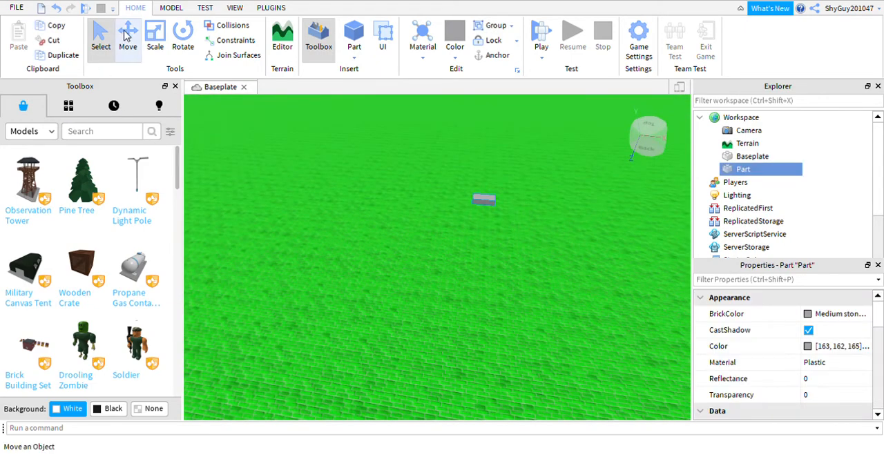
{"action": "left_click", "coordinate": [154, 42]}
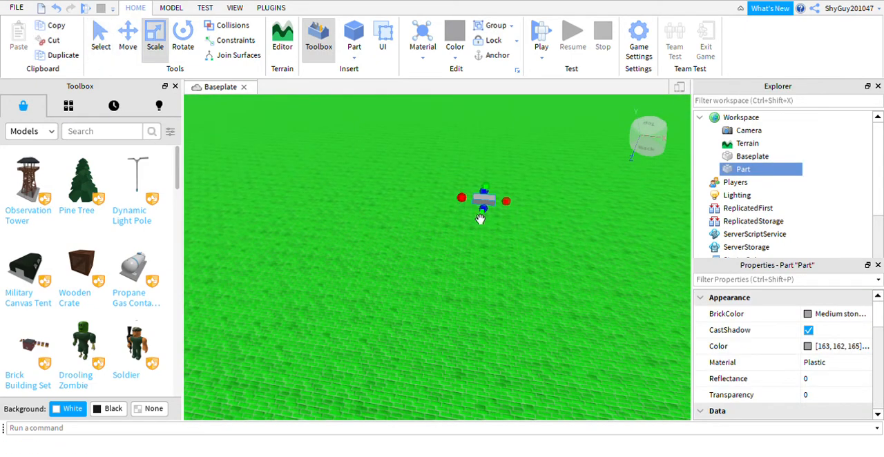
{"action": "left_click_drag", "start_coordinate": [461, 198], "coordinate": [333, 220]}
{"action": "right_click_drag", "start_coordinate": [426, 225], "coordinate": [431, 176]}
{"action": "left_click_drag", "start_coordinate": [427, 178], "coordinate": [433, 112]}
{"action": "mouse_move", "coordinate": [448, 220]}
{"action": "right_mouse_down"}
{"action": "mouse_move", "coordinate": [431, 205]}
{"action": "mouse_move", "coordinate": [439, 213]}
{"action": "right_mouse_up"}
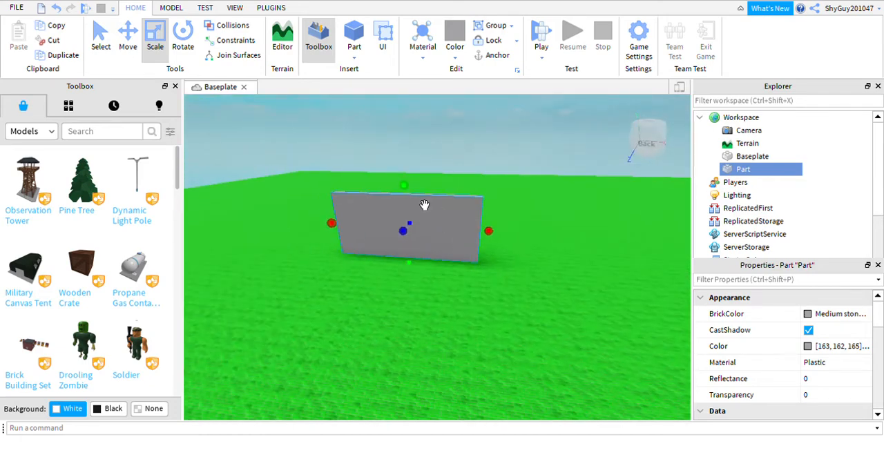
Step: Scale the wall part much taller and wider, and delete it
{"action": "left_click_drag", "start_coordinate": [424, 205], "coordinate": [412, 73]}
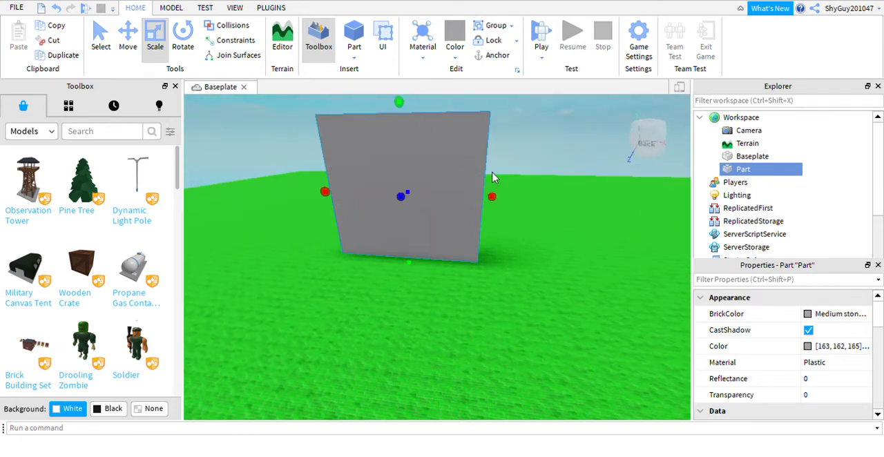
{"action": "left_click_drag", "start_coordinate": [512, 216], "coordinate": [601, 219]}
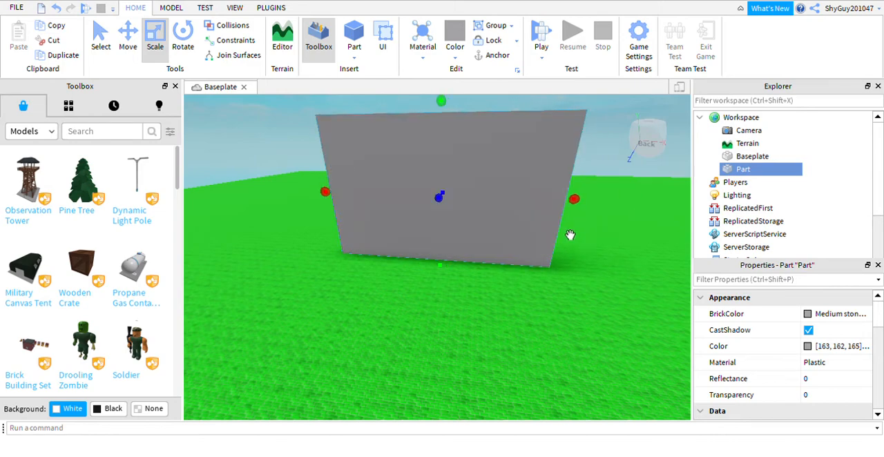
{"action": "left_click", "coordinate": [518, 275]}
{"action": "right_click_drag", "start_coordinate": [519, 275], "coordinate": [518, 275]}
{"action": "left_click", "coordinate": [311, 226]}
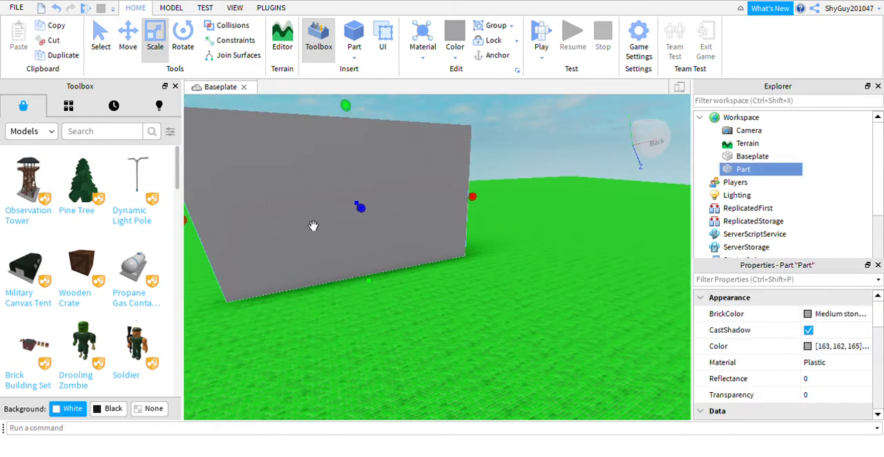
{"action": "key", "text": "Delete"}
Step: Insert a sphere, a block, a wedge and a cylinder part into the Workspace
{"action": "right_click_drag", "start_coordinate": [293, 211], "coordinate": [347, 213]}
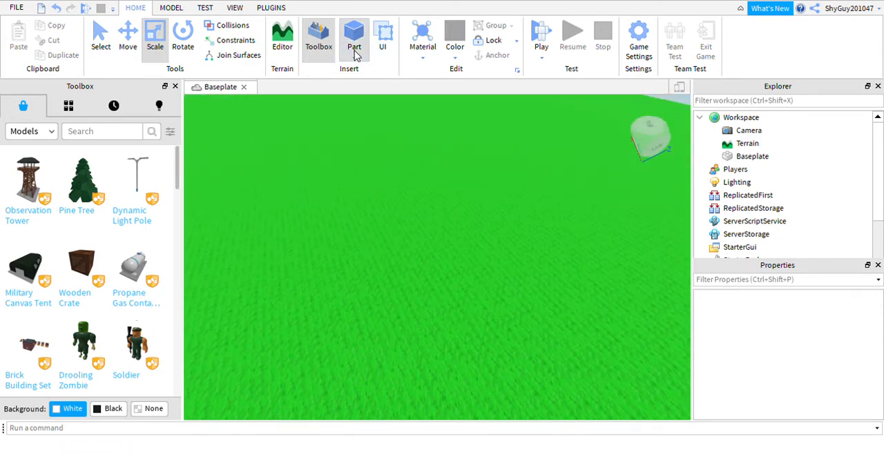
{"action": "left_click", "coordinate": [387, 93]}
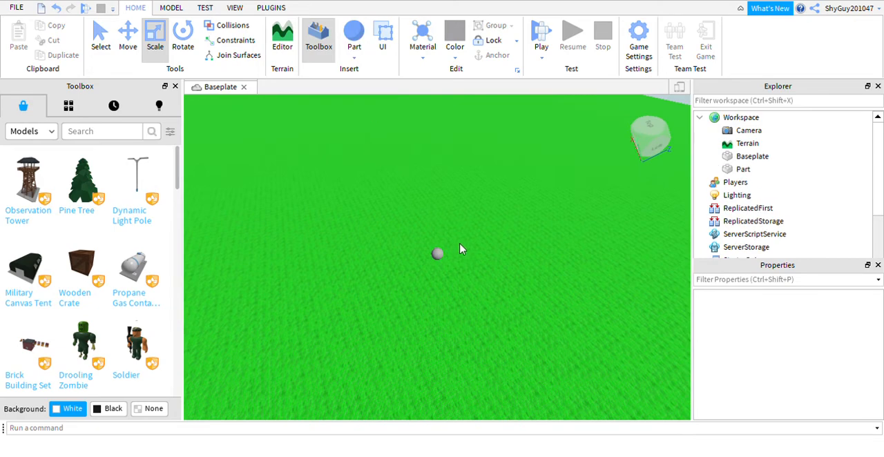
{"action": "right_click_drag", "start_coordinate": [460, 247], "coordinate": [462, 376]}
{"action": "scroll", "coordinate": [452, 369], "scroll_direction": "up", "scroll_amount": 3}
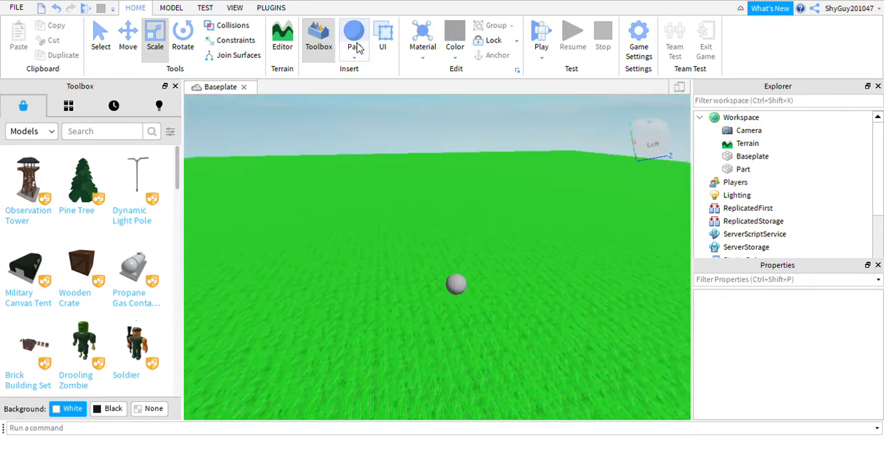
{"action": "left_click", "coordinate": [373, 73]}
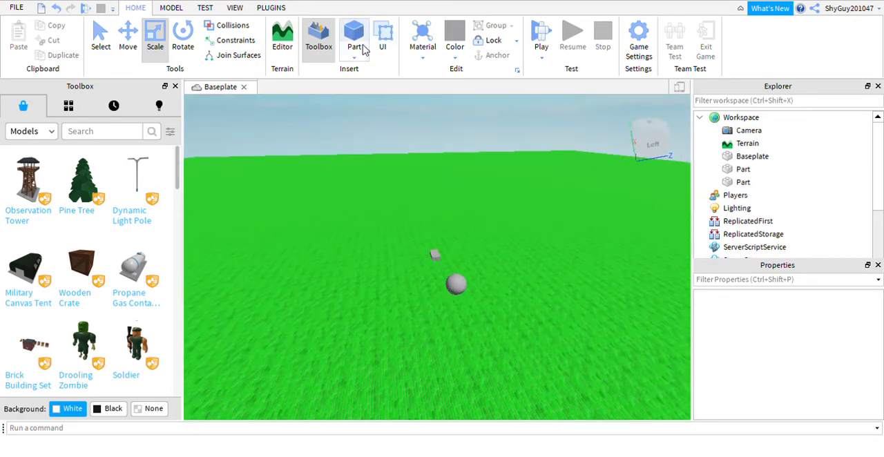
{"action": "left_click", "coordinate": [357, 54]}
{"action": "left_click", "coordinate": [392, 94]}
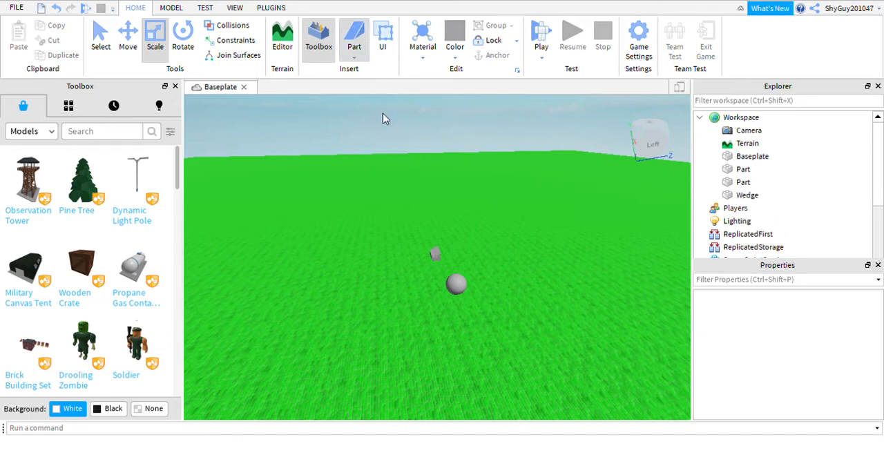
{"action": "left_click", "coordinate": [386, 119]}
Step: Select the sphere part and scale it up to several times its size
{"action": "left_click", "coordinate": [459, 290]}
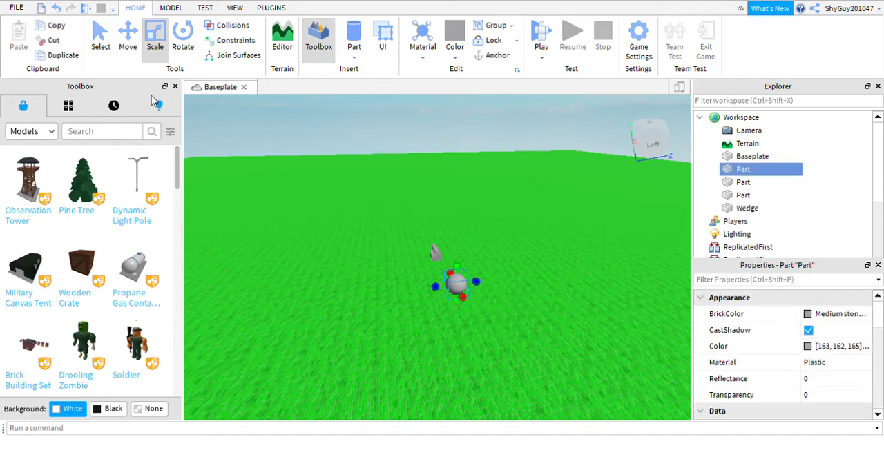
{"action": "left_click_drag", "start_coordinate": [477, 286], "coordinate": [521, 379]}
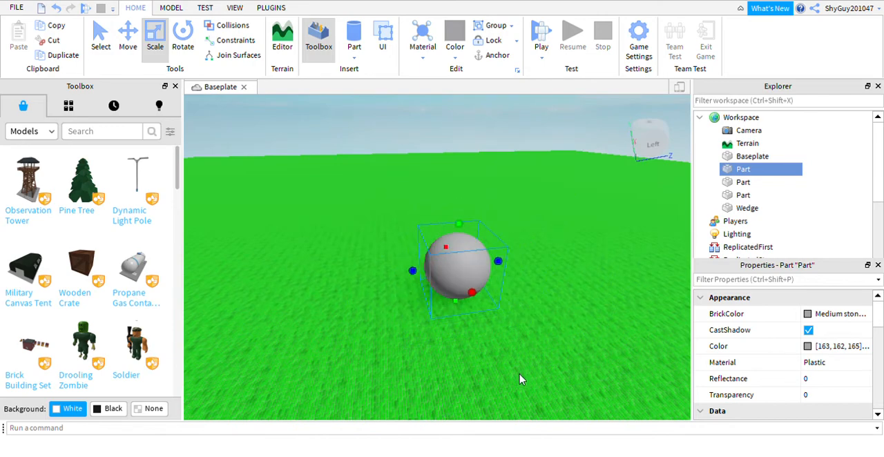
{"action": "right_click_drag", "start_coordinate": [461, 255], "coordinate": [443, 239]}
Step: Scale the cylinder part into a long thin rod and reshape it into a large upright disc
{"action": "left_click", "coordinate": [263, 338]}
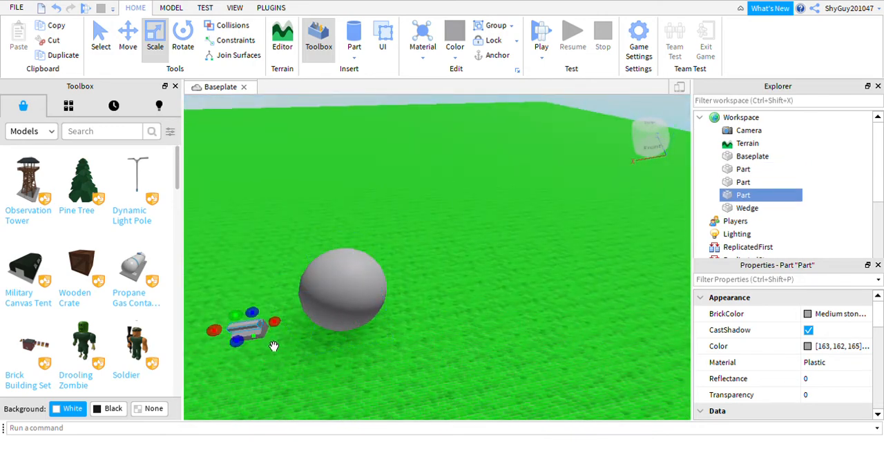
{"action": "left_click_drag", "start_coordinate": [272, 335], "coordinate": [319, 233]}
{"action": "left_click_drag", "start_coordinate": [283, 292], "coordinate": [597, 349]}
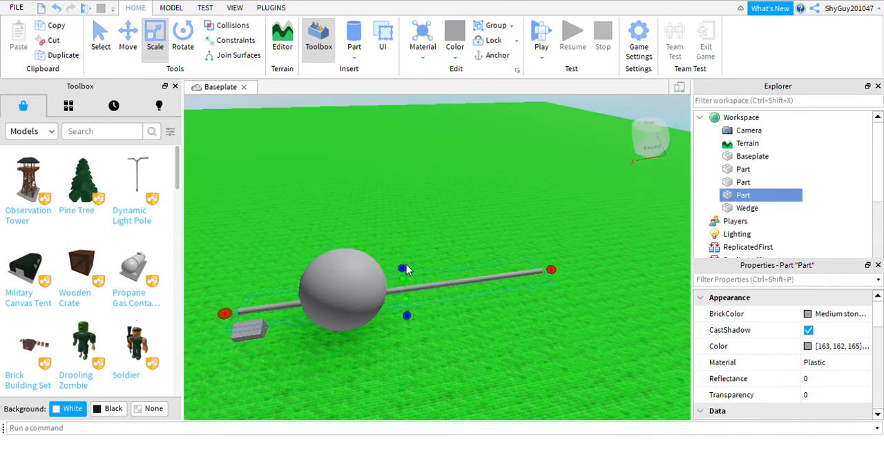
{"action": "left_click_drag", "start_coordinate": [424, 288], "coordinate": [279, 228]}
{"action": "left_click", "coordinate": [271, 197]}
{"action": "left_click", "coordinate": [250, 195]}
{"action": "right_click_drag", "start_coordinate": [279, 174], "coordinate": [276, 168]}
{"action": "key", "text": "f"}
{"action": "right_click_drag", "start_coordinate": [600, 316], "coordinate": [584, 315]}
{"action": "scroll", "coordinate": [583, 315], "scroll_direction": "down", "scroll_amount": 5}
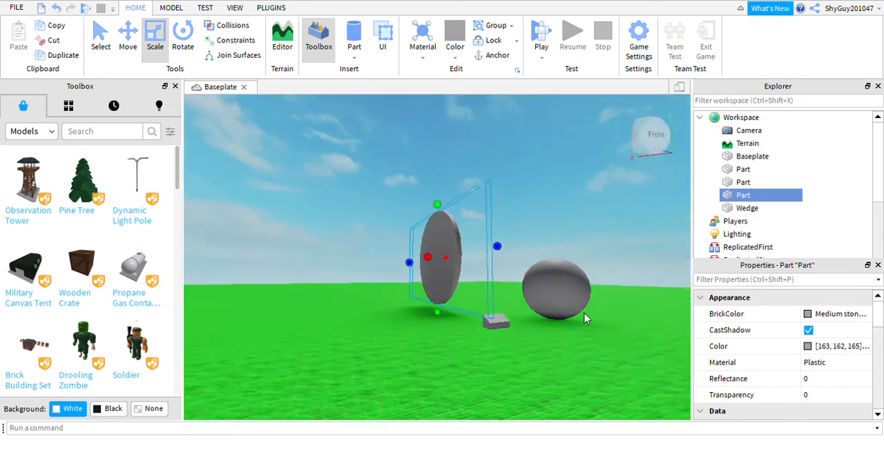
Step: Select the sphere, block, wedge and cylinder parts together and delete them
{"action": "right_click_drag", "start_coordinate": [523, 290], "coordinate": [551, 286]}
{"action": "left_click_drag", "start_coordinate": [302, 224], "coordinate": [512, 391]}
{"action": "key", "text": "Delete"}
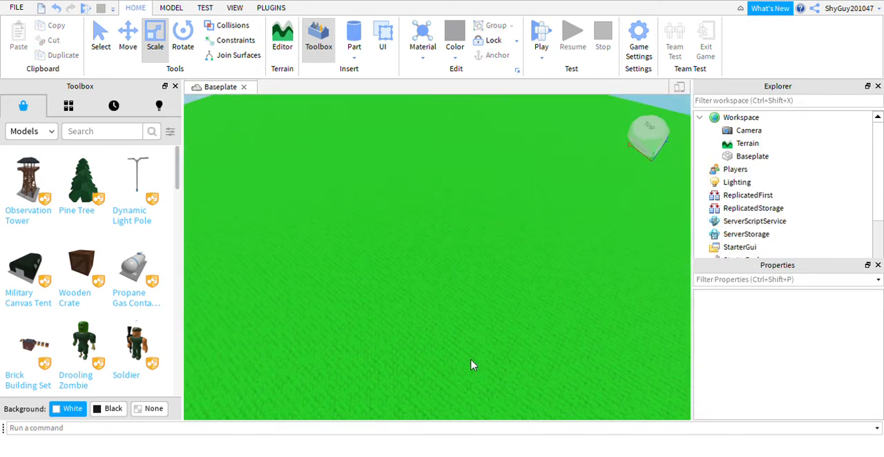
Step: Insert a block part, slide it freely across the Baseplate, and raise it above the ground along the move axes
{"action": "scroll", "coordinate": [304, 169], "scroll_direction": "up", "scroll_amount": 3}
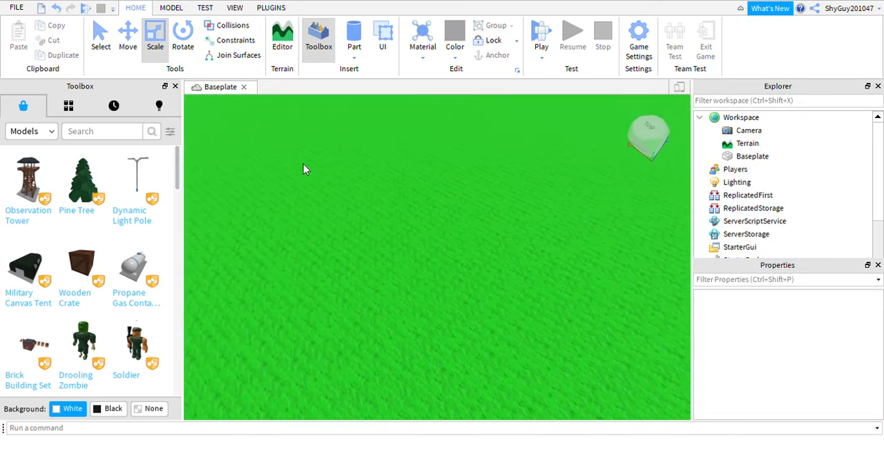
{"action": "left_click", "coordinate": [364, 68]}
{"action": "left_click", "coordinate": [426, 248]}
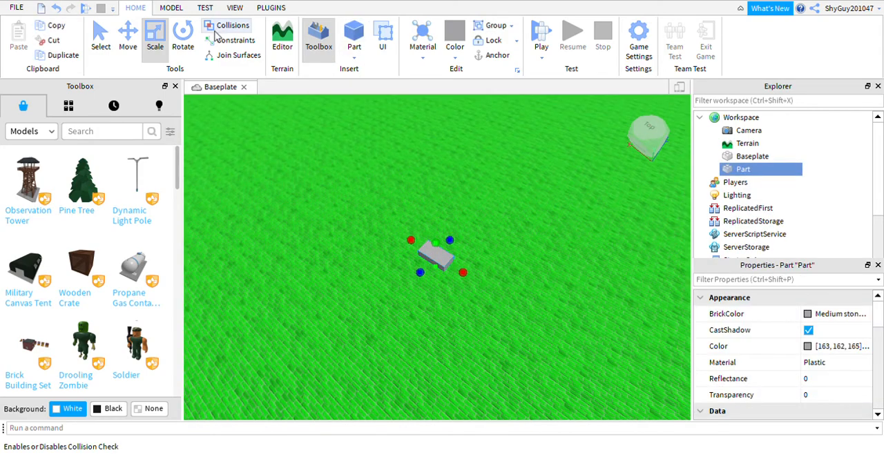
{"action": "left_click", "coordinate": [101, 38]}
{"action": "left_click_drag", "start_coordinate": [457, 274], "coordinate": [433, 292]}
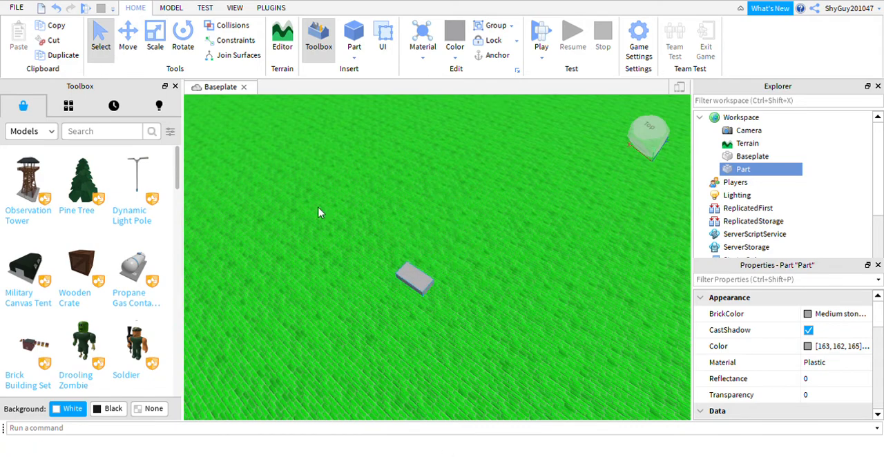
{"action": "right_click_drag", "start_coordinate": [377, 329], "coordinate": [392, 304]}
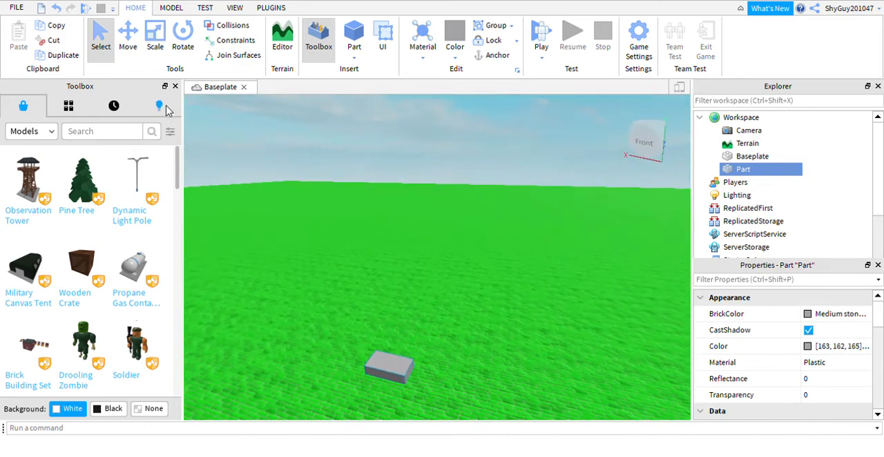
{"action": "left_click", "coordinate": [140, 46]}
{"action": "left_click_drag", "start_coordinate": [400, 391], "coordinate": [486, 258]}
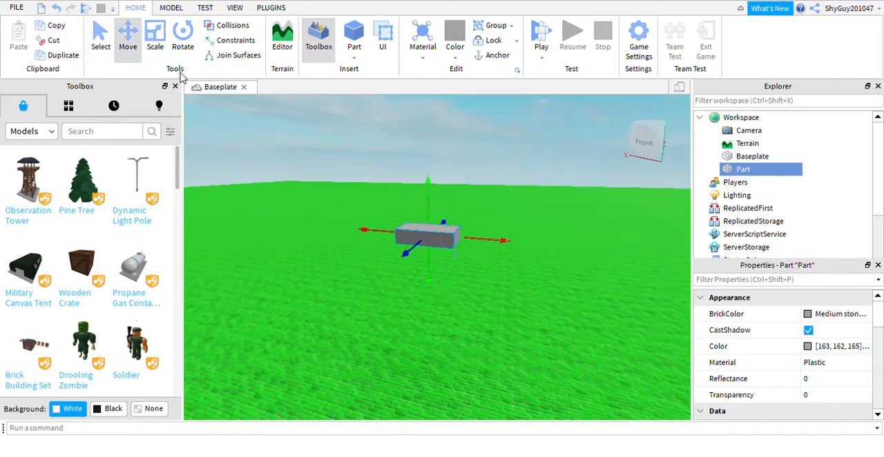
Step: Scale the raised block part into a large floating slab, and delete it
{"action": "left_click", "coordinate": [156, 41]}
{"action": "left_click_drag", "start_coordinate": [393, 251], "coordinate": [210, 142]}
{"action": "left_click_drag", "start_coordinate": [304, 195], "coordinate": [299, 167]}
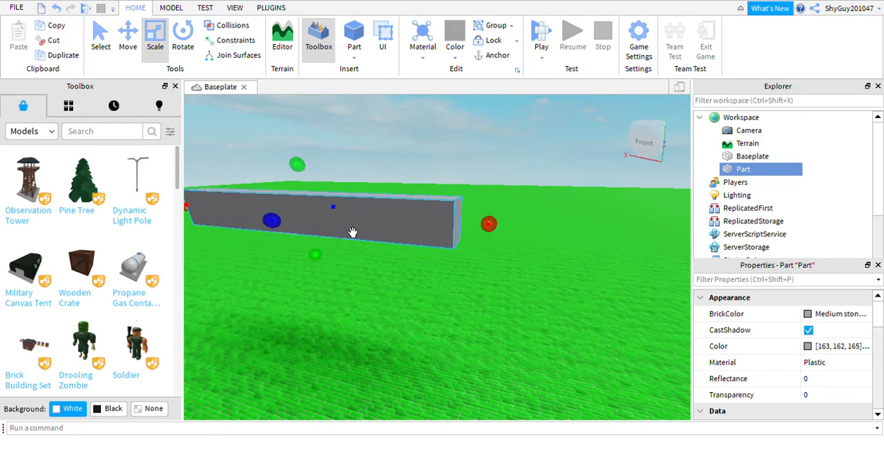
{"action": "left_click_drag", "start_coordinate": [339, 211], "coordinate": [375, 202]}
{"action": "right_click_drag", "start_coordinate": [442, 224], "coordinate": [443, 233]}
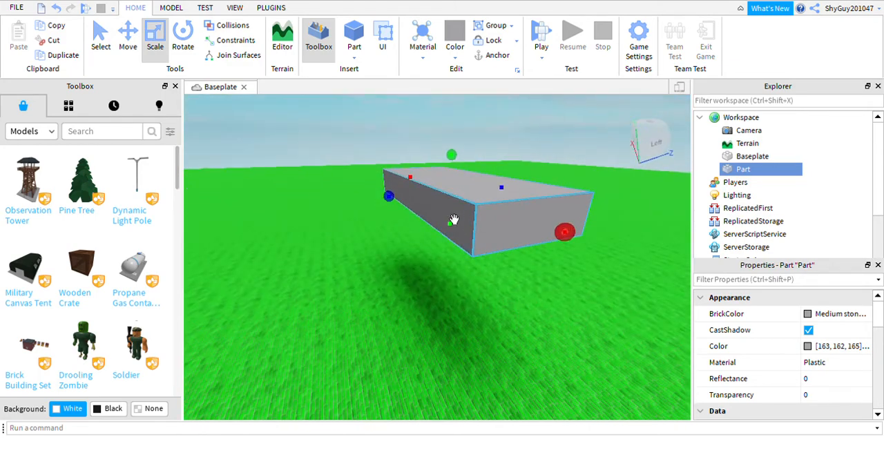
{"action": "key", "text": "Delete"}
Step: Insert a new block part and rotate it into a tilted orientation
{"action": "left_click", "coordinate": [353, 35]}
{"action": "right_click_drag", "start_coordinate": [434, 283], "coordinate": [434, 283]}
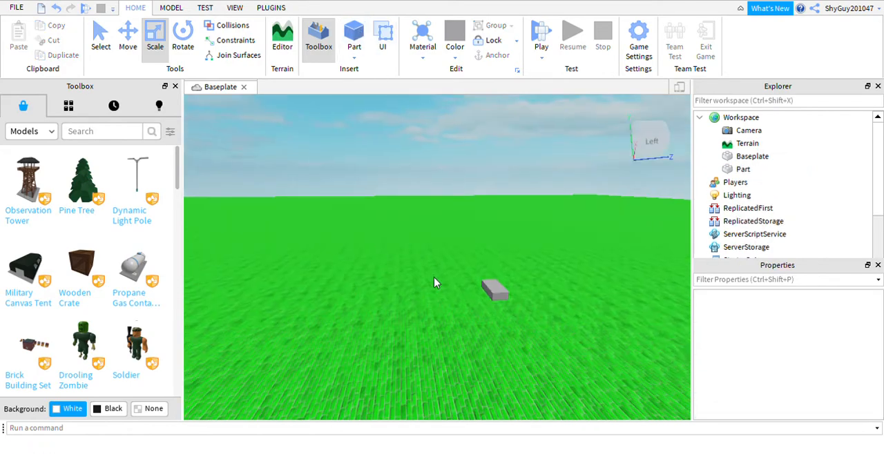
{"action": "left_click", "coordinate": [494, 290]}
{"action": "left_click", "coordinate": [183, 38]}
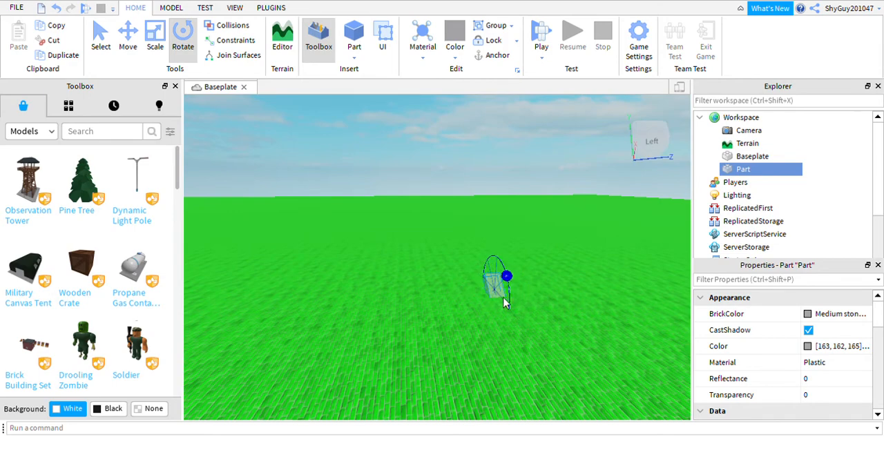
{"action": "left_click_drag", "start_coordinate": [504, 302], "coordinate": [526, 283]}
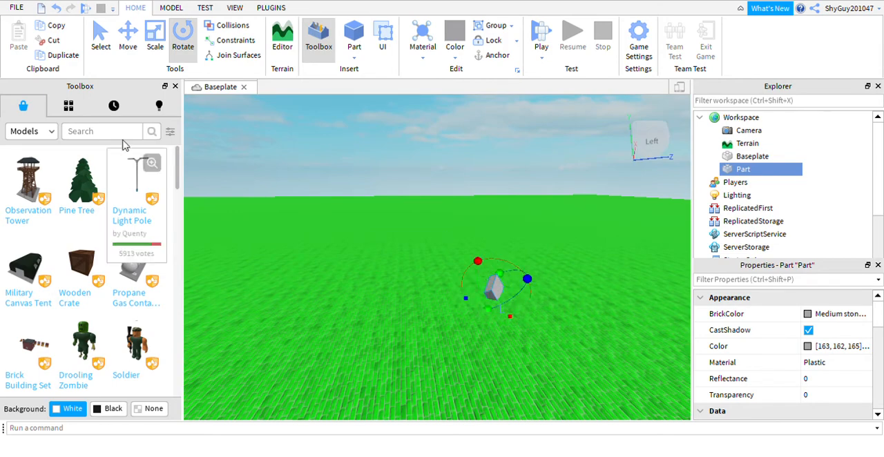
Step: Move the tilted block part along its axis, and delete it
{"action": "left_click", "coordinate": [128, 38]}
{"action": "left_click_drag", "start_coordinate": [468, 262], "coordinate": [330, 241]}
{"action": "key", "text": "Delete"}
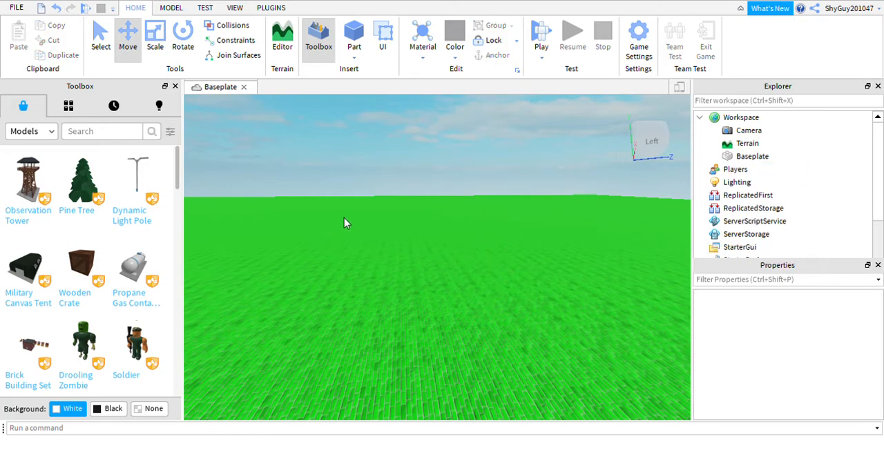
Step: Choose another current material with nothing selected, and view the Baseplate's brick surface
{"action": "right_click_drag", "start_coordinate": [344, 217], "coordinate": [438, 188]}
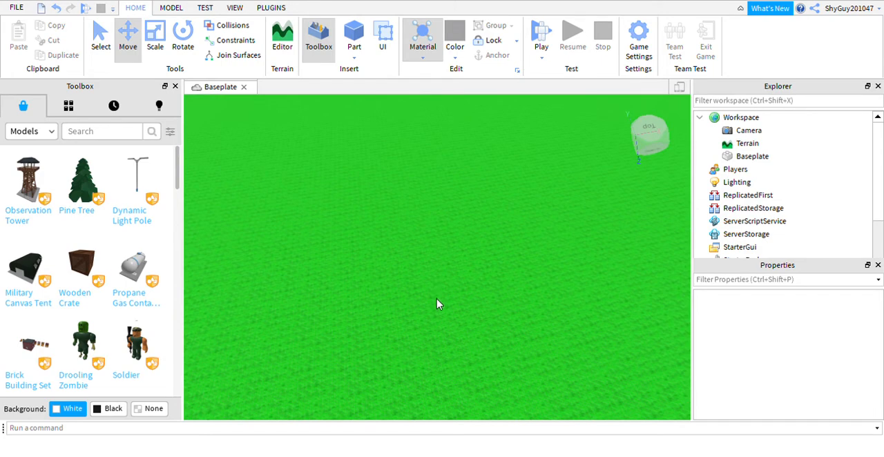
{"action": "left_click", "coordinate": [450, 368]}
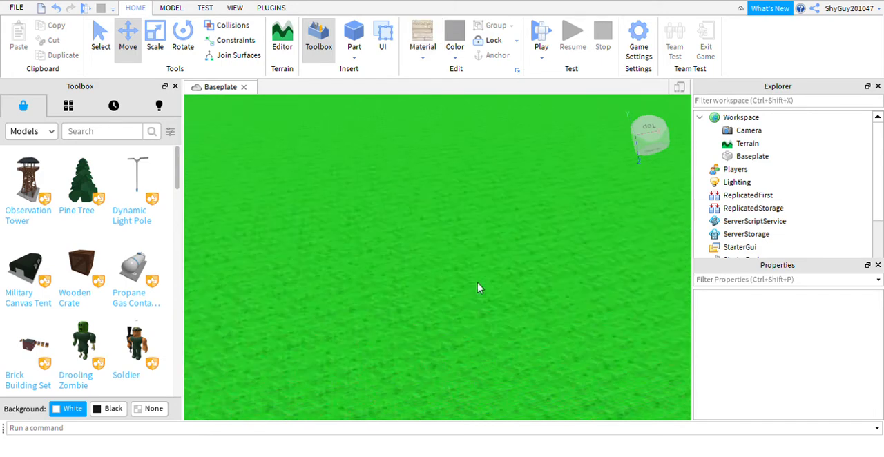
{"action": "right_click_drag", "start_coordinate": [407, 152], "coordinate": [437, 96]}
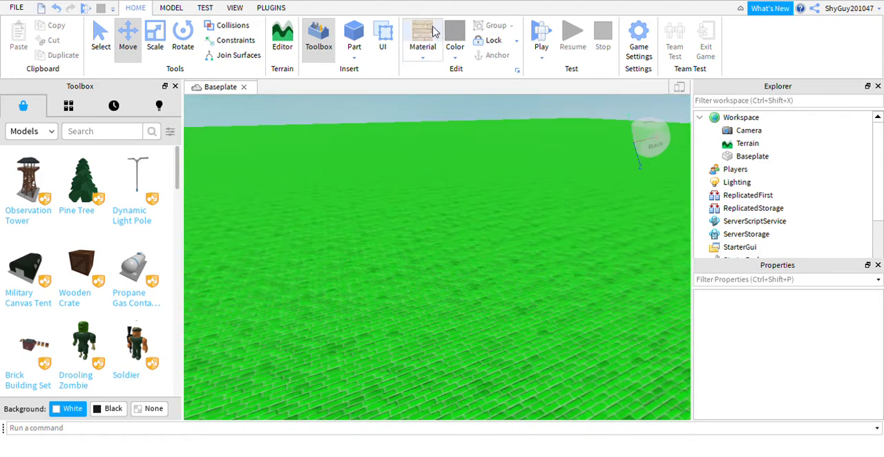
Step: Insert a new block part on the brick Baseplate and focus the view on it
{"action": "right_click_drag", "start_coordinate": [454, 202], "coordinate": [453, 194]}
{"action": "scroll", "coordinate": [442, 229], "scroll_direction": "down", "scroll_amount": 10}
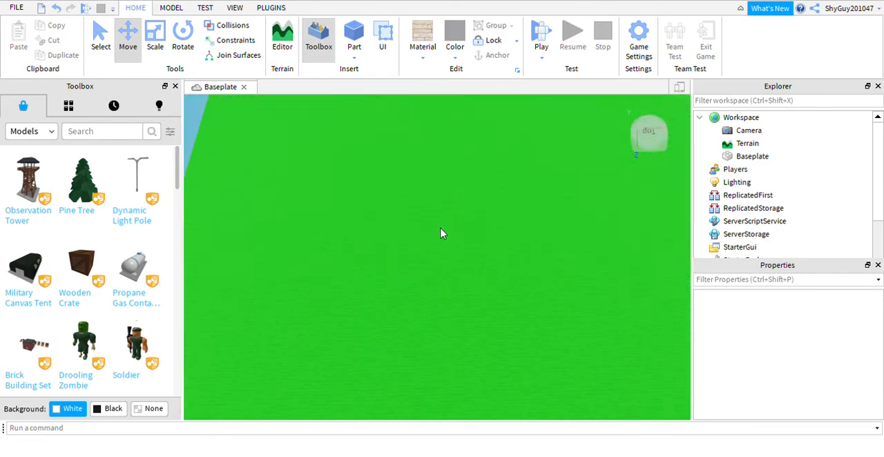
{"action": "scroll", "coordinate": [402, 230], "scroll_direction": "up", "scroll_amount": 8}
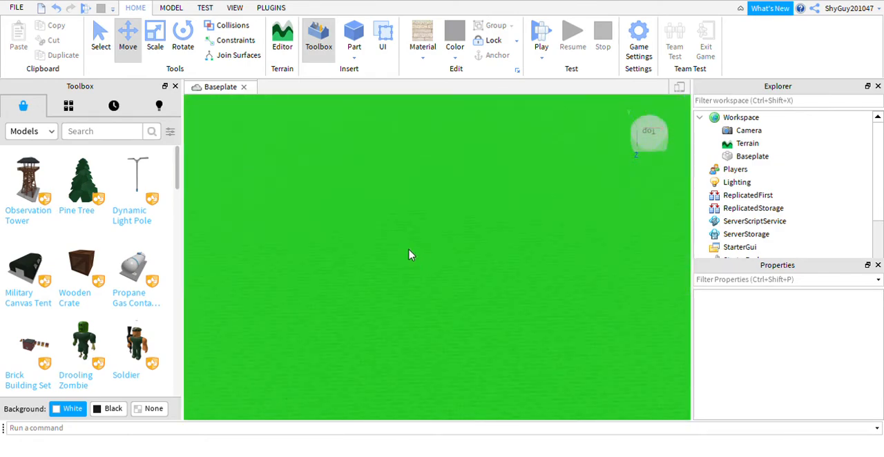
{"action": "mouse_move", "coordinate": [432, 233]}
{"action": "right_mouse_down"}
{"action": "mouse_move", "coordinate": [433, 267]}
{"action": "mouse_move", "coordinate": [420, 275]}
{"action": "mouse_move", "coordinate": [448, 208]}
{"action": "mouse_move", "coordinate": [439, 227]}
{"action": "right_mouse_up"}
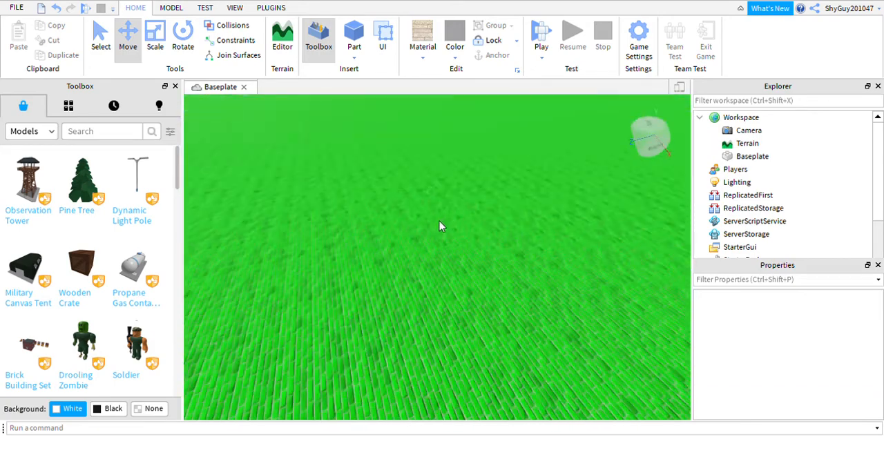
{"action": "left_click", "coordinate": [353, 41]}
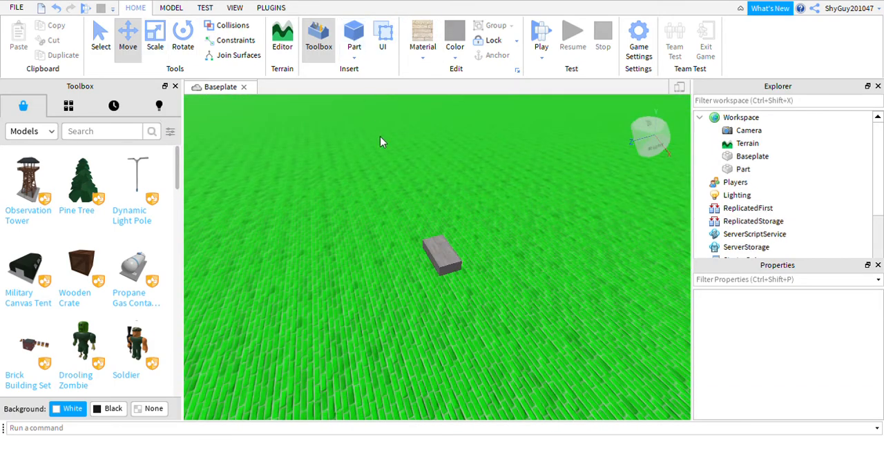
{"action": "left_click", "coordinate": [460, 290]}
{"action": "right_click_drag", "start_coordinate": [463, 292], "coordinate": [377, 226]}
{"action": "key", "text": "f"}
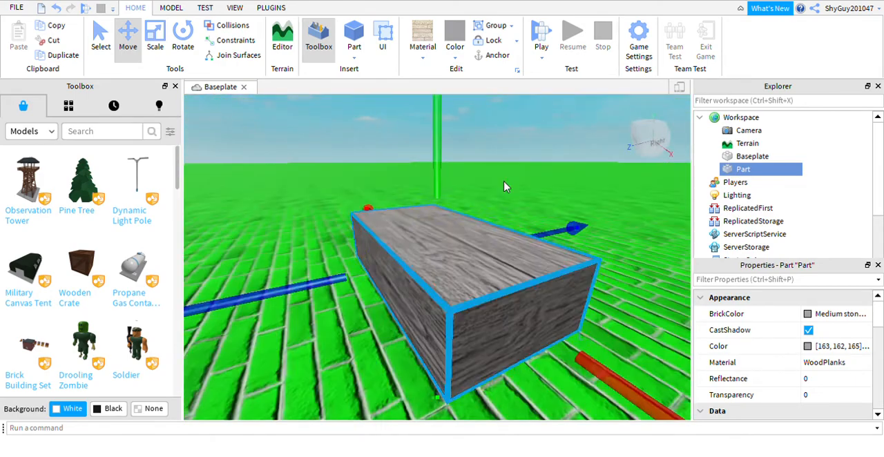
Step: Scale the wood-plank block part much taller and wider to form a large upright block
{"action": "right_click_drag", "start_coordinate": [505, 187], "coordinate": [495, 254]}
{"action": "scroll", "coordinate": [477, 256], "scroll_direction": "down", "scroll_amount": 8}
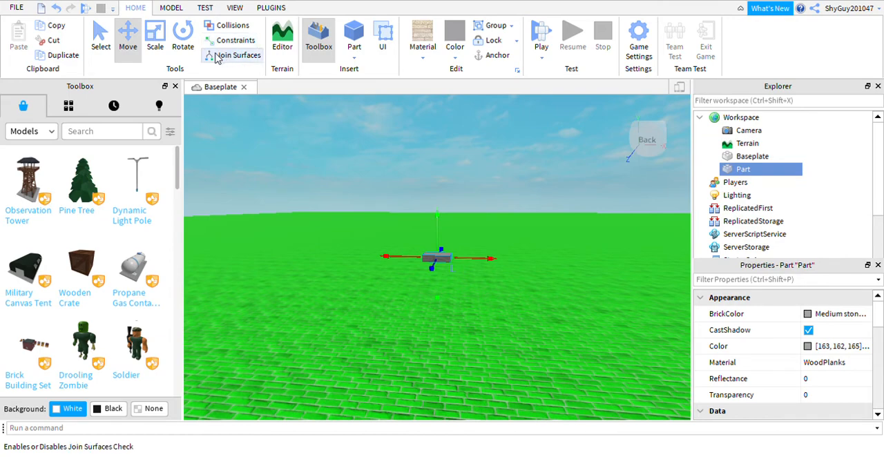
{"action": "right_click_drag", "start_coordinate": [548, 222], "coordinate": [546, 243]}
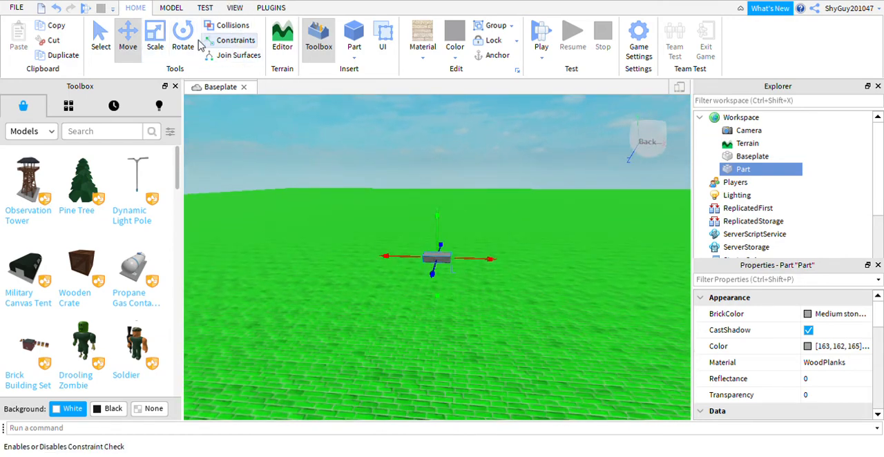
{"action": "left_click", "coordinate": [156, 38]}
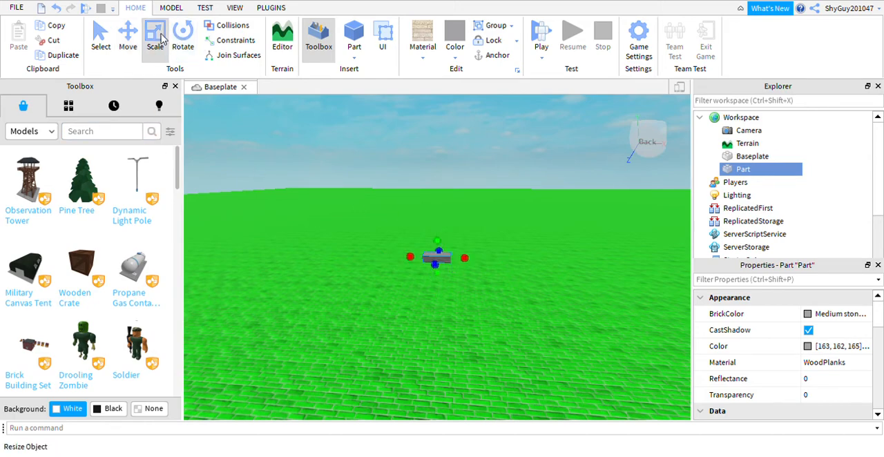
{"action": "left_click_drag", "start_coordinate": [437, 240], "coordinate": [425, 152]}
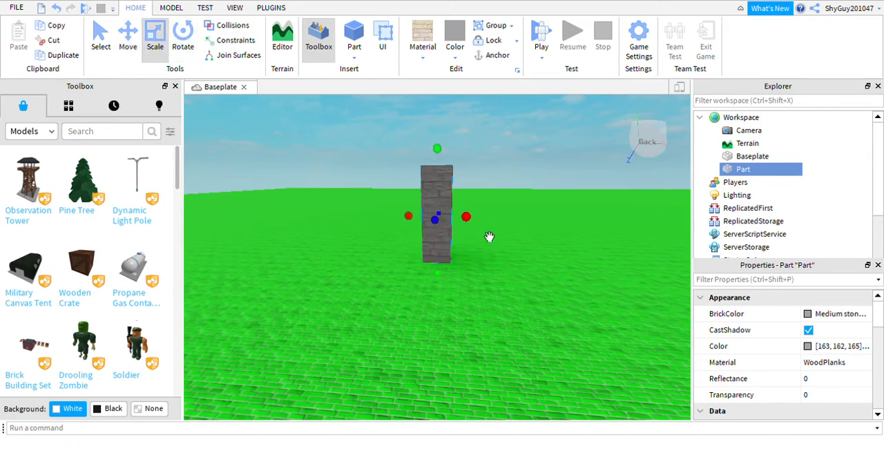
{"action": "left_click_drag", "start_coordinate": [489, 237], "coordinate": [604, 239]}
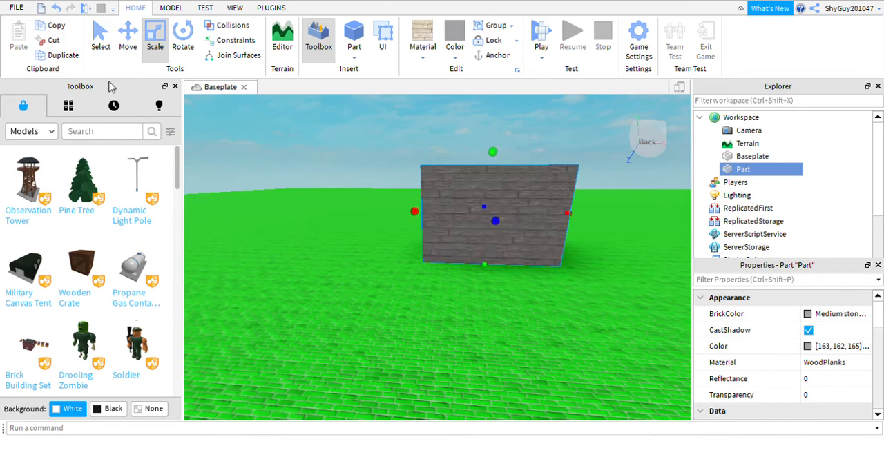
Step: Move the large block part straight down until it sits below the Baseplate's surface
{"action": "left_click", "coordinate": [128, 38]}
{"action": "left_click_drag", "start_coordinate": [505, 299], "coordinate": [510, 337]}
{"action": "left_click", "coordinate": [322, 337]}
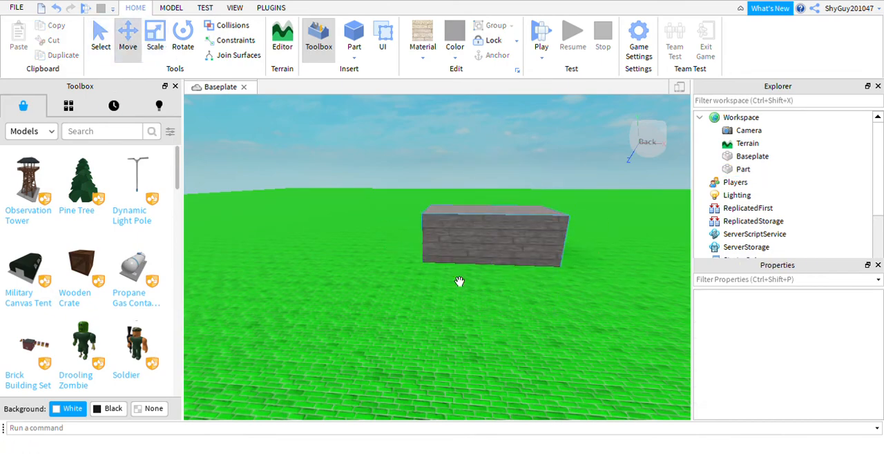
{"action": "right_click_drag", "start_coordinate": [400, 293], "coordinate": [400, 293]}
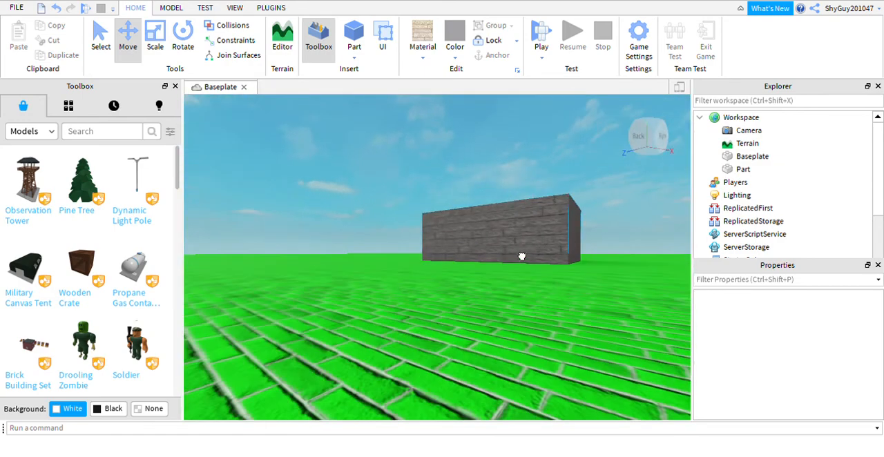
{"action": "left_click", "coordinate": [522, 256]}
{"action": "right_click_drag", "start_coordinate": [493, 288], "coordinate": [491, 299]}
{"action": "right_click_drag", "start_coordinate": [545, 421], "coordinate": [494, 313]}
{"action": "right_click_drag", "start_coordinate": [497, 391], "coordinate": [496, 363]}
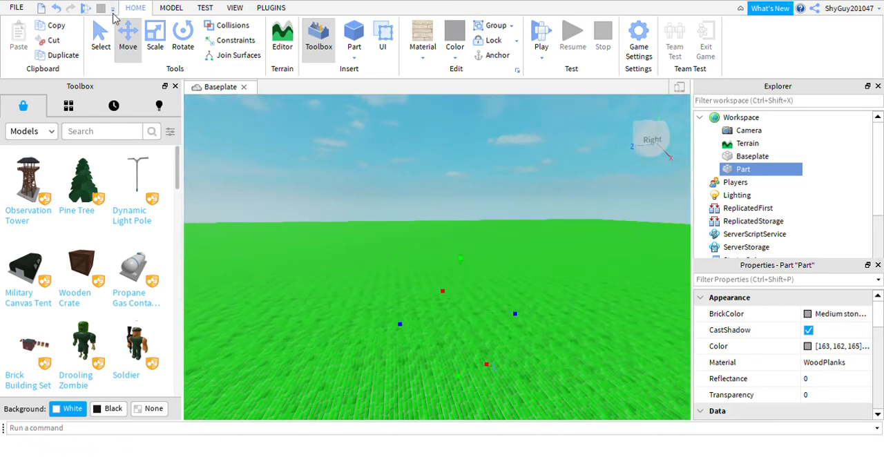
Step: Scale the sunken block part upward so it passes through the Baseplate and sticks out on top
{"action": "left_click", "coordinate": [155, 40]}
{"action": "right_click_drag", "start_coordinate": [480, 307], "coordinate": [449, 274]}
{"action": "left_click_drag", "start_coordinate": [507, 342], "coordinate": [505, 406]}
{"action": "right_click_drag", "start_coordinate": [505, 406], "coordinate": [474, 256]}
{"action": "left_click", "coordinate": [407, 209]}
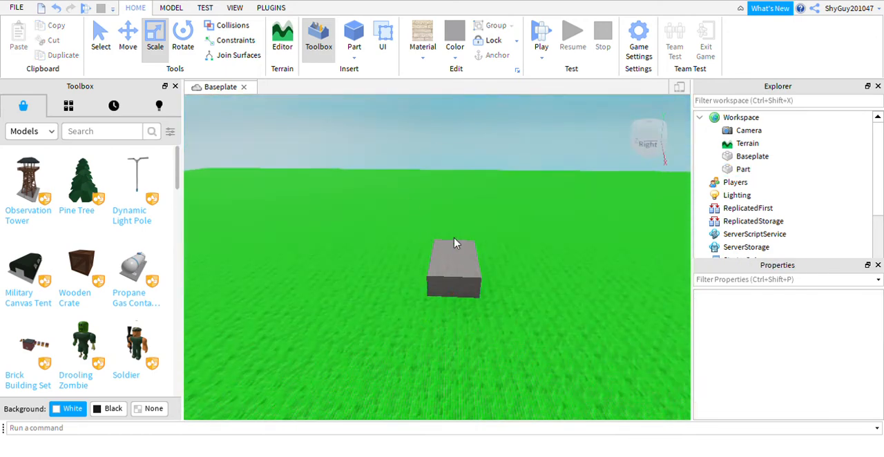
Step: Negate the block part that passes through the Baseplate
{"action": "right_click_drag", "start_coordinate": [472, 284], "coordinate": [442, 360]}
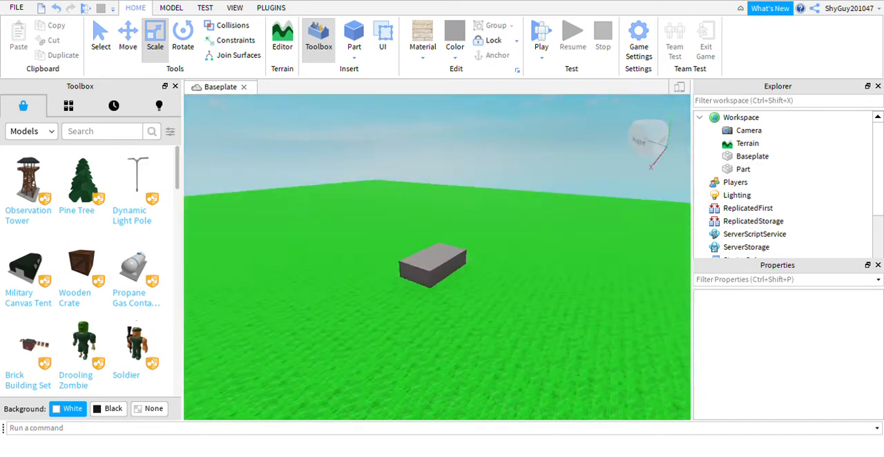
{"action": "left_click", "coordinate": [452, 283]}
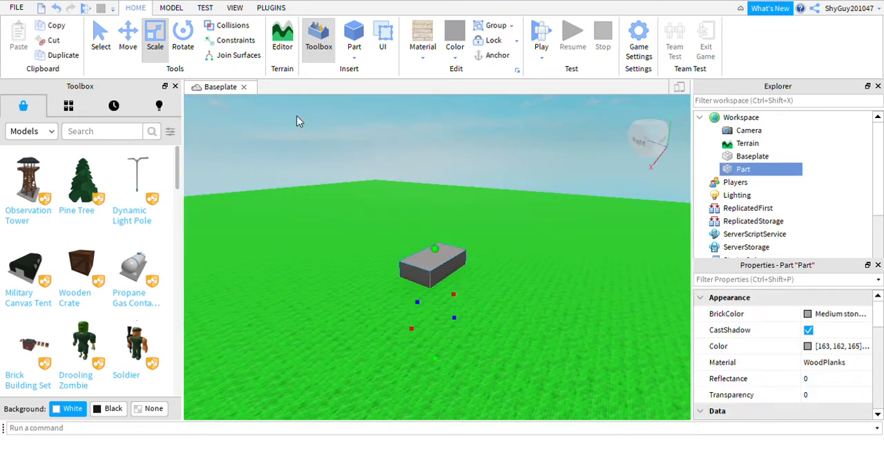
{"action": "left_click", "coordinate": [171, 7]}
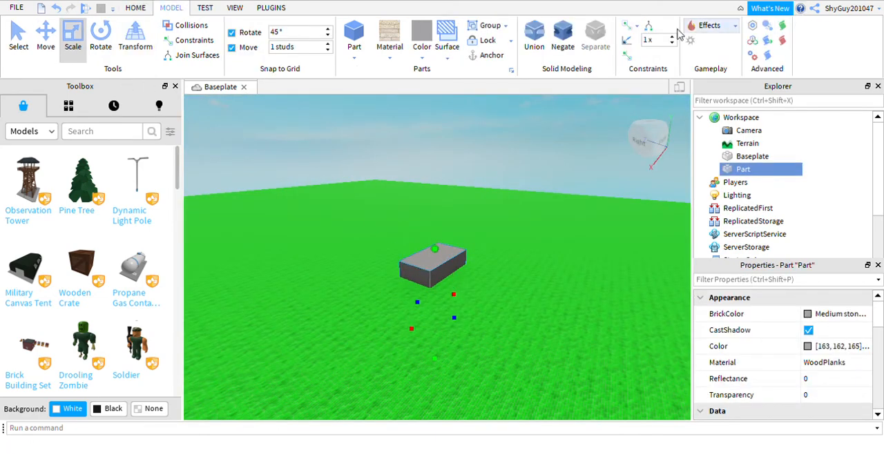
{"action": "left_click", "coordinate": [565, 43]}
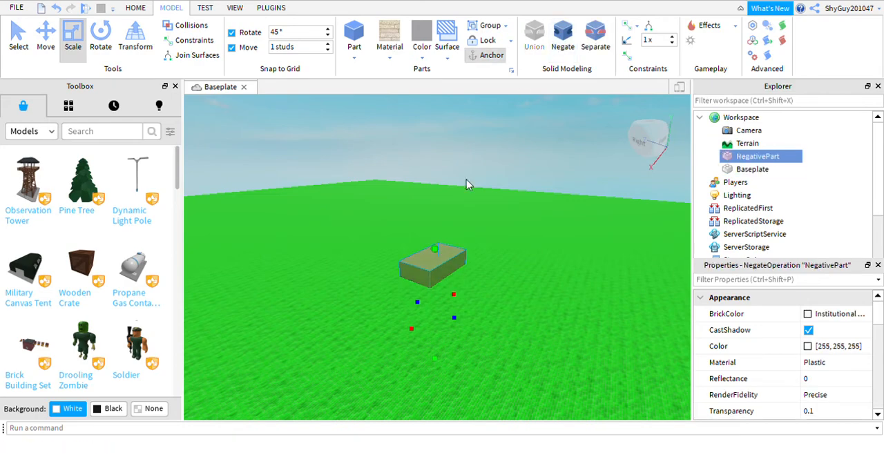
Step: Union the negative part with the Baseplate to cut a rectangular hole, and inspect the opening
{"action": "left_click", "coordinate": [490, 183]}
{"action": "left_click", "coordinate": [763, 169], "text": "ctrl"}
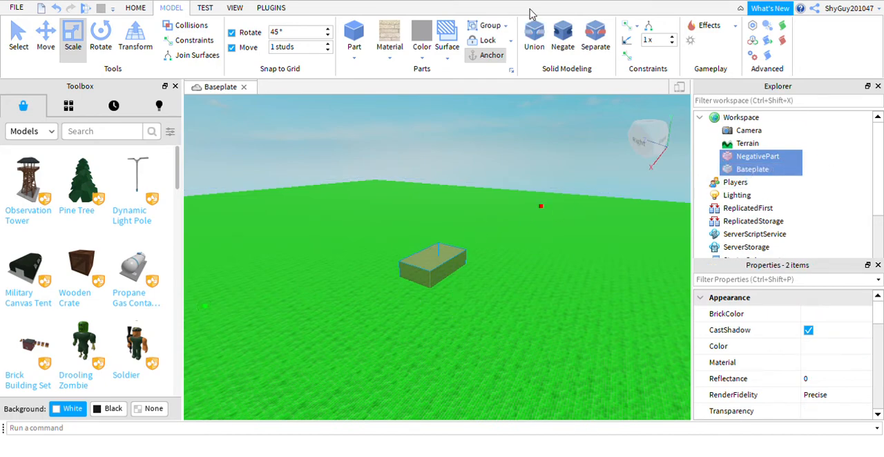
{"action": "left_click", "coordinate": [535, 33]}
{"action": "right_click_drag", "start_coordinate": [488, 158], "coordinate": [504, 176]}
{"action": "scroll", "coordinate": [397, 339], "scroll_direction": "up", "scroll_amount": 1}
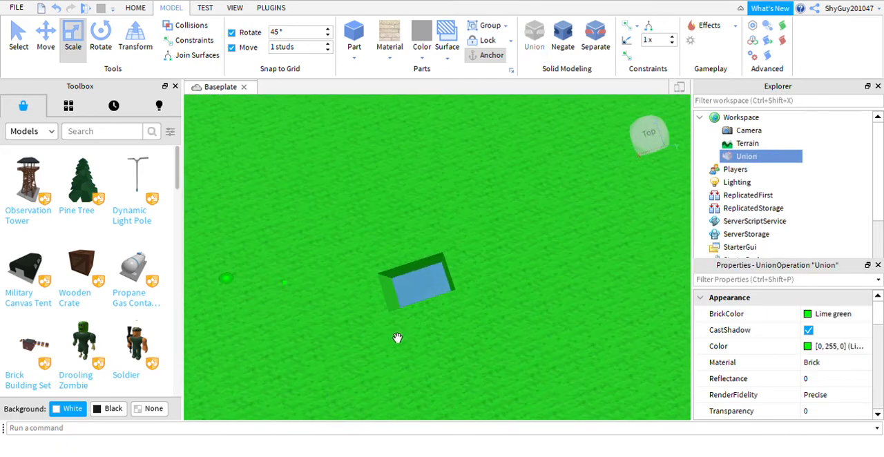
{"action": "scroll", "coordinate": [407, 335], "scroll_direction": "down", "scroll_amount": 3}
{"action": "right_click_drag", "start_coordinate": [438, 319], "coordinate": [558, 150]}
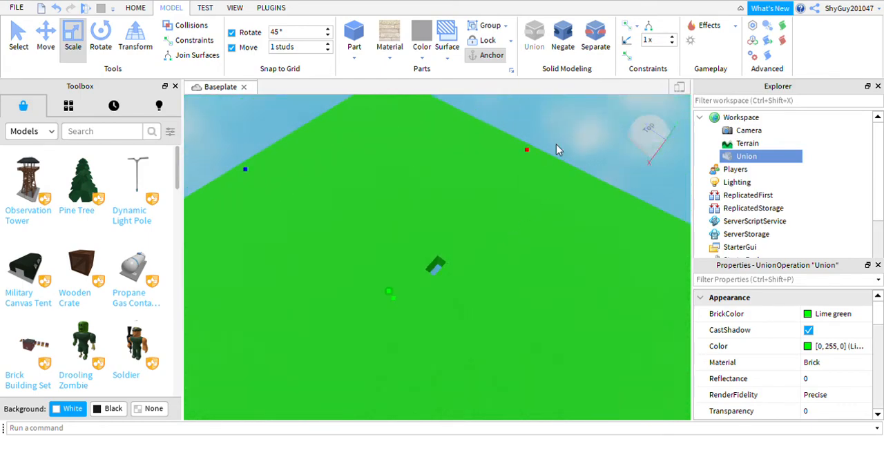
{"action": "left_click", "coordinate": [560, 145]}
{"action": "scroll", "coordinate": [446, 353], "scroll_direction": "up", "scroll_amount": 6}
{"action": "mouse_move", "coordinate": [429, 312]}
{"action": "right_mouse_down"}
{"action": "mouse_move", "coordinate": [407, 317]}
{"action": "mouse_move", "coordinate": [424, 308]}
{"action": "right_mouse_up"}
{"action": "scroll", "coordinate": [420, 307], "scroll_direction": "down", "scroll_amount": 2}
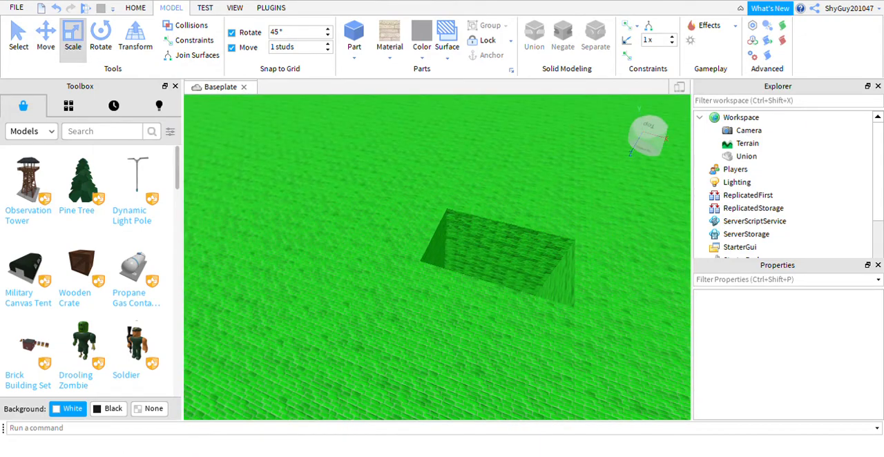
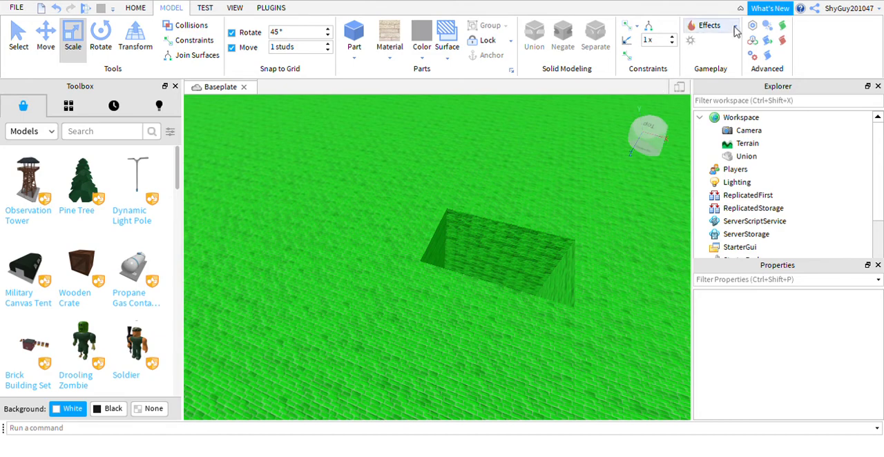
Step: Insert a block part and move it onto open ground beside the rectangular hole
{"action": "left_click", "coordinate": [477, 42]}
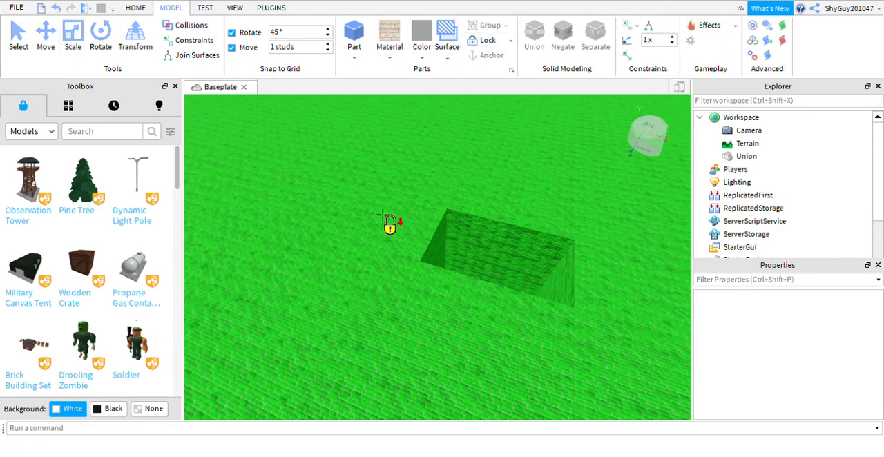
{"action": "left_click", "coordinate": [486, 45]}
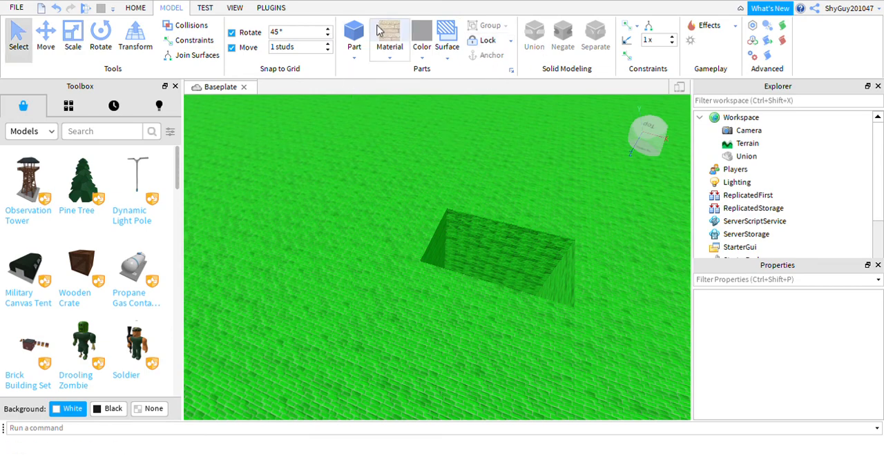
{"action": "left_click", "coordinate": [353, 38]}
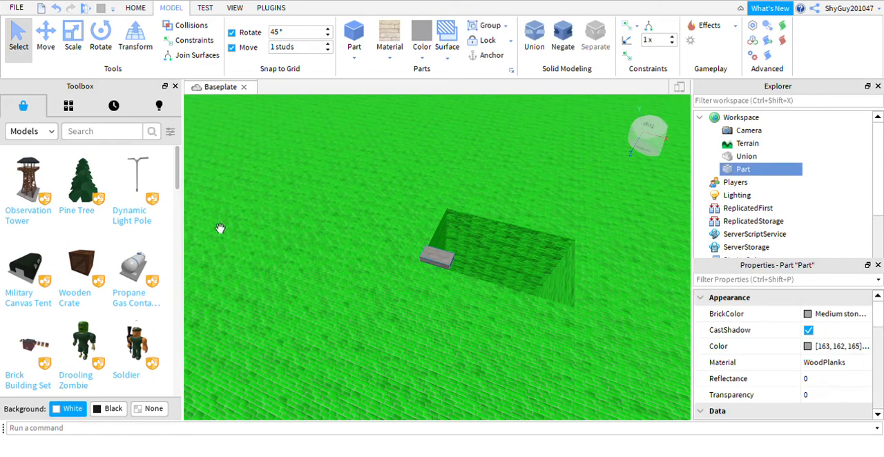
{"action": "left_click", "coordinate": [46, 38]}
{"action": "left_click_drag", "start_coordinate": [437, 321], "coordinate": [406, 332]}
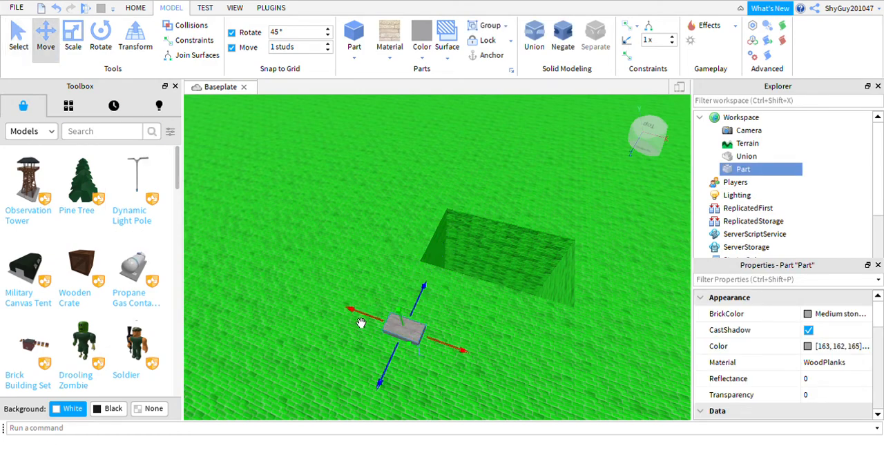
Step: Anchor the small block part beside the hole
{"action": "left_click", "coordinate": [363, 324]}
{"action": "right_click_drag", "start_coordinate": [393, 350], "coordinate": [438, 345]}
{"action": "left_click", "coordinate": [438, 310]}
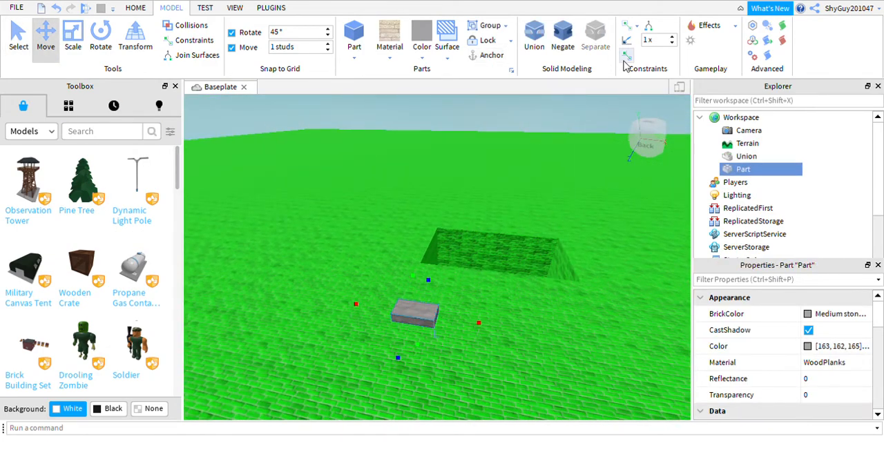
{"action": "left_click", "coordinate": [490, 55]}
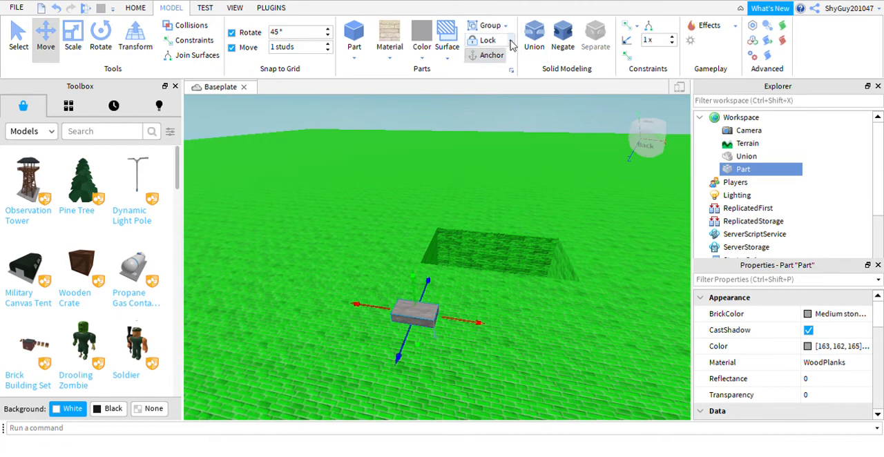
Step: Add Fire, PointLight and Explosion effects to the anchored block part
{"action": "left_click", "coordinate": [729, 58]}
{"action": "right_click_drag", "start_coordinate": [486, 346], "coordinate": [479, 350]}
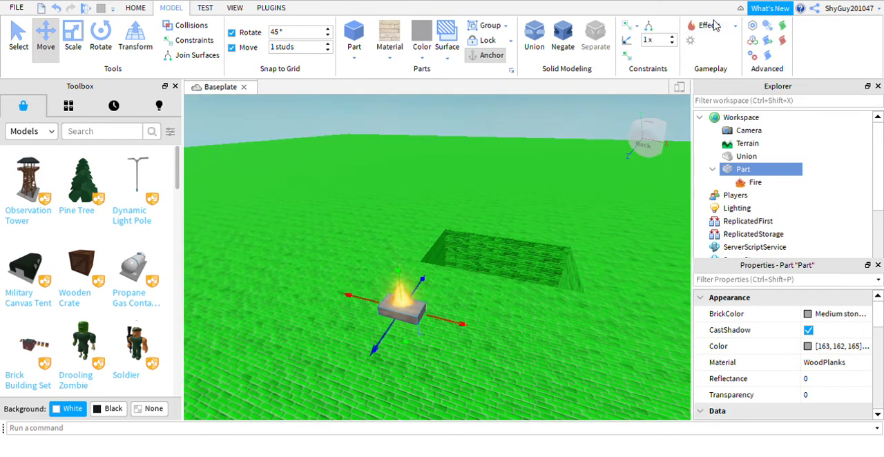
{"action": "left_click", "coordinate": [725, 77]}
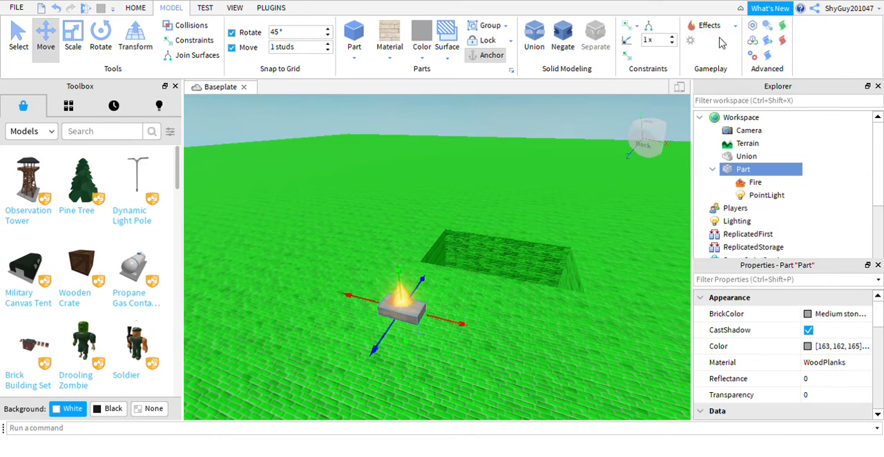
{"action": "left_click", "coordinate": [720, 43]}
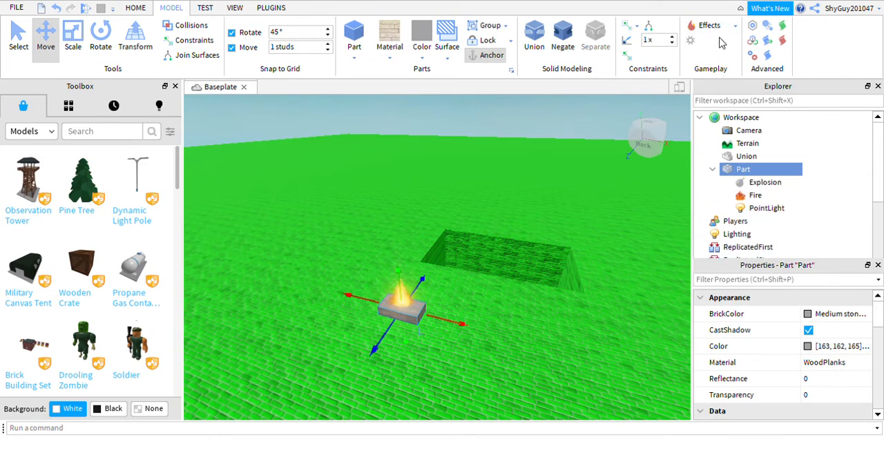
Step: Delete the Fire, PointLight and Explosion effects from the block part
{"action": "left_click", "coordinate": [755, 195]}
{"action": "key", "text": "Delete"}
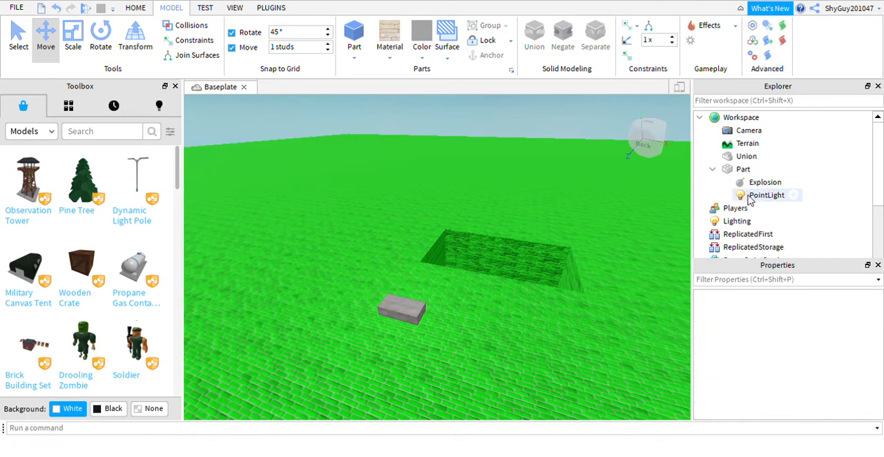
{"action": "left_click", "coordinate": [767, 195]}
{"action": "key", "text": "ctrl+d"}
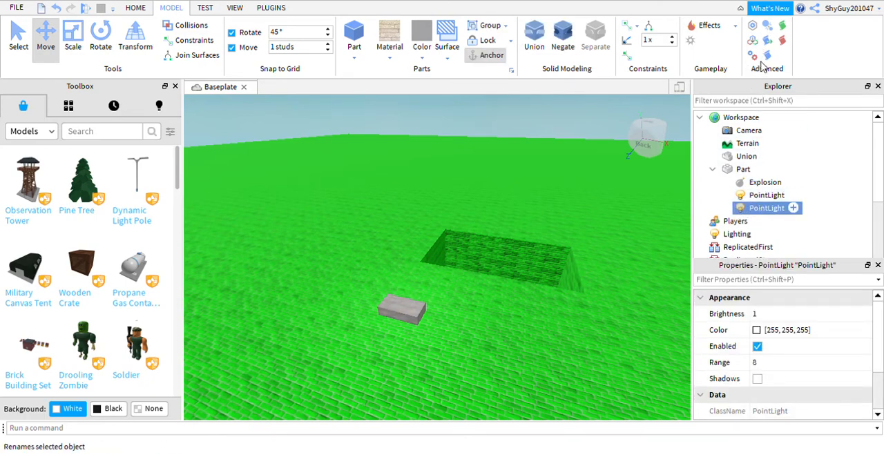
{"action": "key", "text": "ctrl+z"}
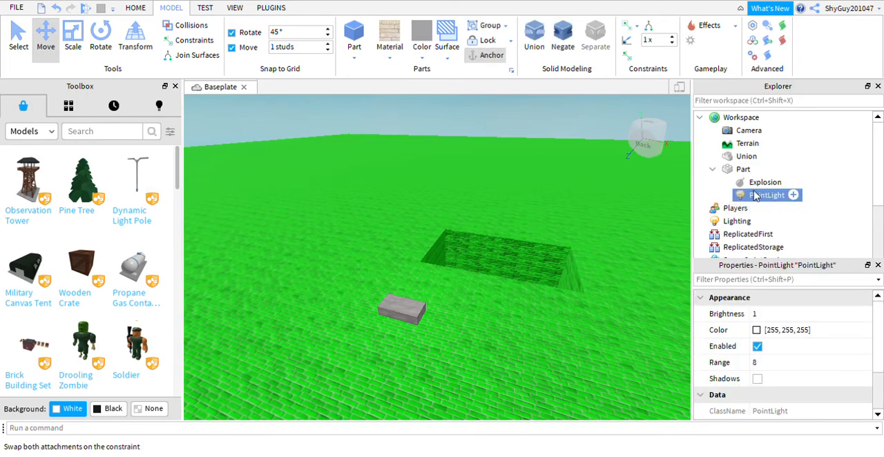
{"action": "key", "text": "Delete"}
{"action": "left_click", "coordinate": [763, 182]}
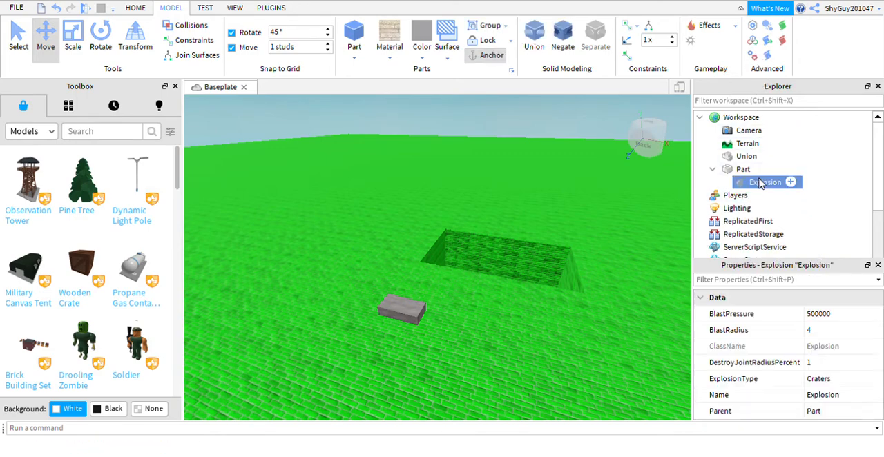
{"action": "key", "text": "Delete"}
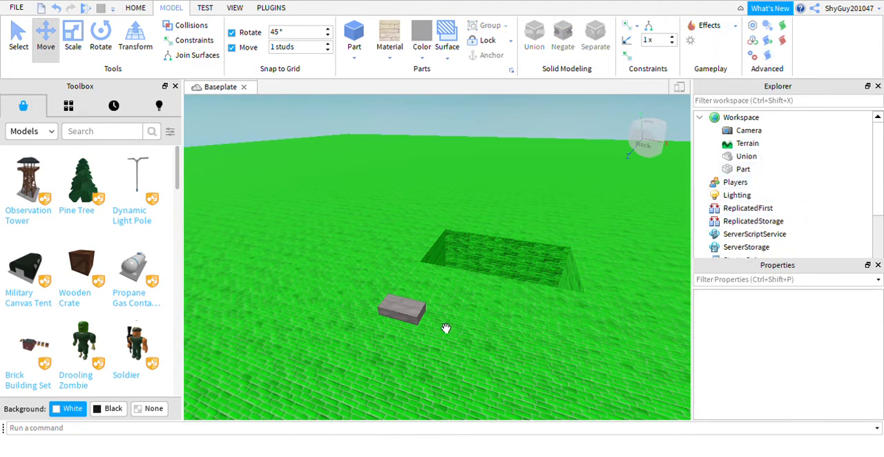
Step: Add a ParticleEmitter effect to the block part and view its particles from different angles
{"action": "left_click", "coordinate": [417, 318]}
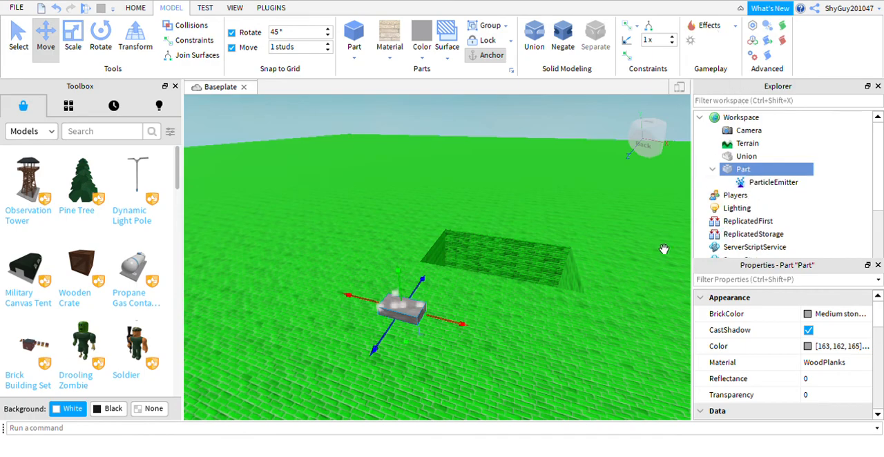
{"action": "mouse_move", "coordinate": [509, 316]}
{"action": "right_mouse_down"}
{"action": "mouse_move", "coordinate": [502, 305]}
{"action": "mouse_move", "coordinate": [513, 309]}
{"action": "right_mouse_up"}
{"action": "left_click", "coordinate": [568, 341]}
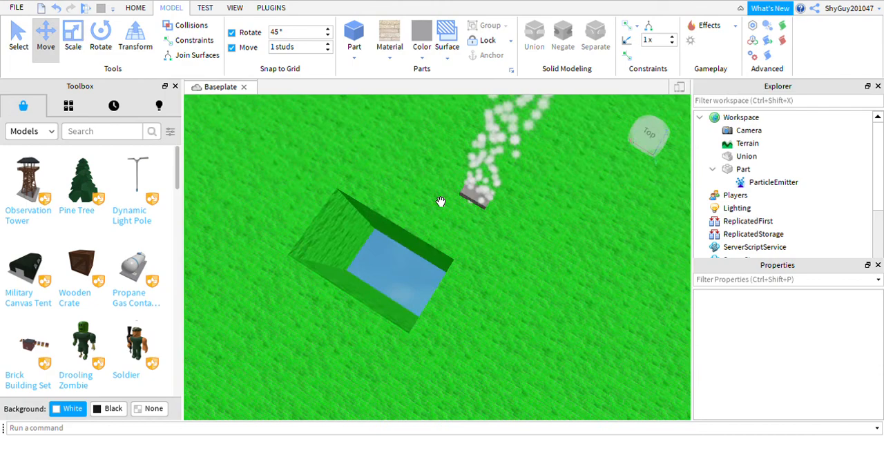
{"action": "right_click_drag", "start_coordinate": [440, 202], "coordinate": [440, 200]}
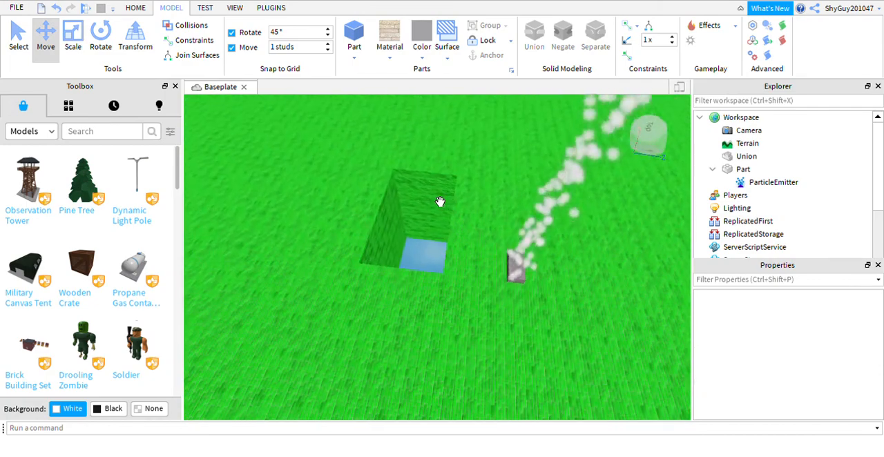
Step: Add a spawn location and move it off the hole onto solid ground
{"action": "left_click", "coordinate": [691, 41]}
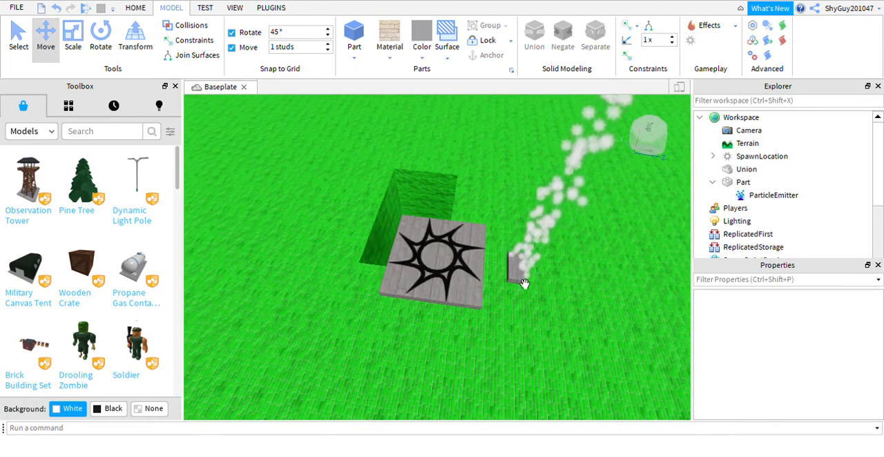
{"action": "left_click", "coordinate": [467, 277]}
{"action": "left_click_drag", "start_coordinate": [445, 344], "coordinate": [391, 435]}
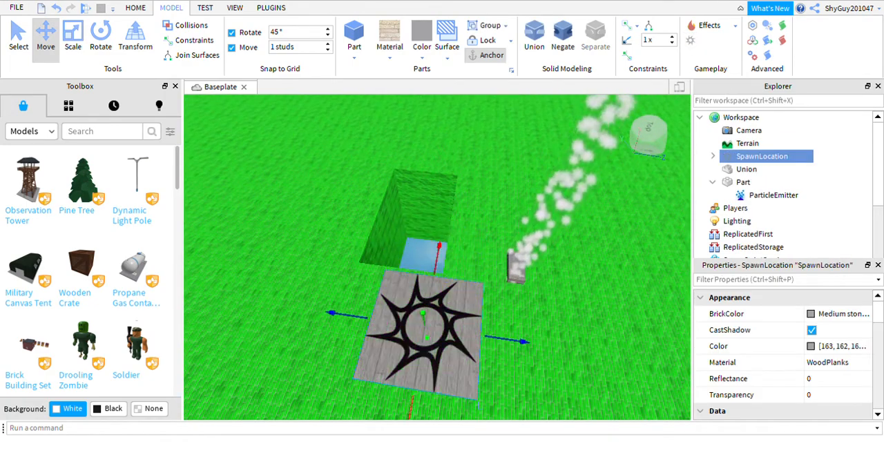
Step: Delete the spawn location and the particle-emitting block part
{"action": "key", "text": "Delete"}
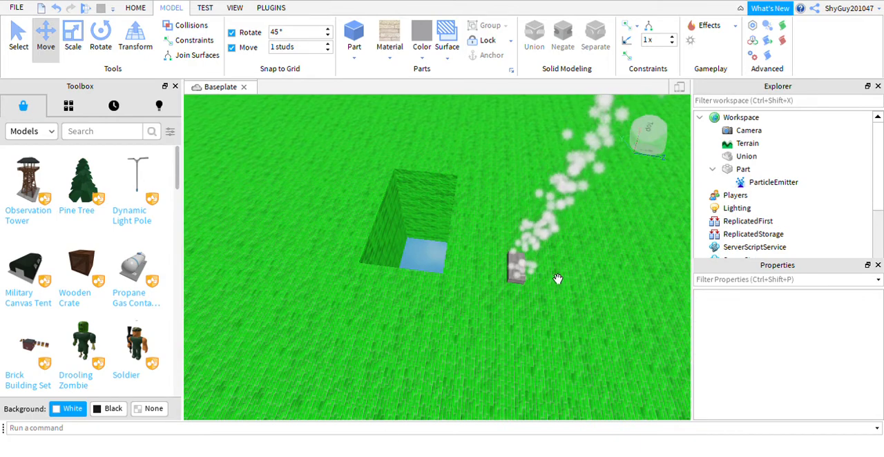
{"action": "left_click", "coordinate": [525, 275]}
{"action": "key", "text": "Delete"}
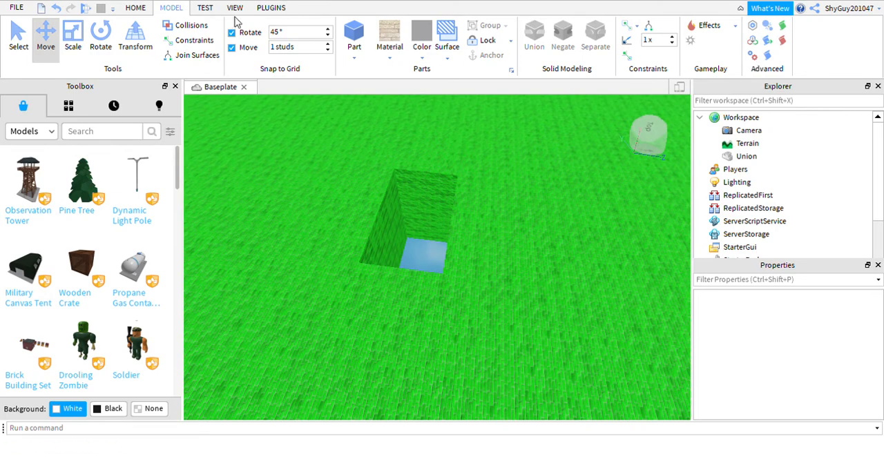
Step: Turn on device emulation and inspect the Baseplate as it looks on an iPhone 7
{"action": "left_click", "coordinate": [206, 9]}
{"action": "right_click_drag", "start_coordinate": [401, 197], "coordinate": [395, 208]}
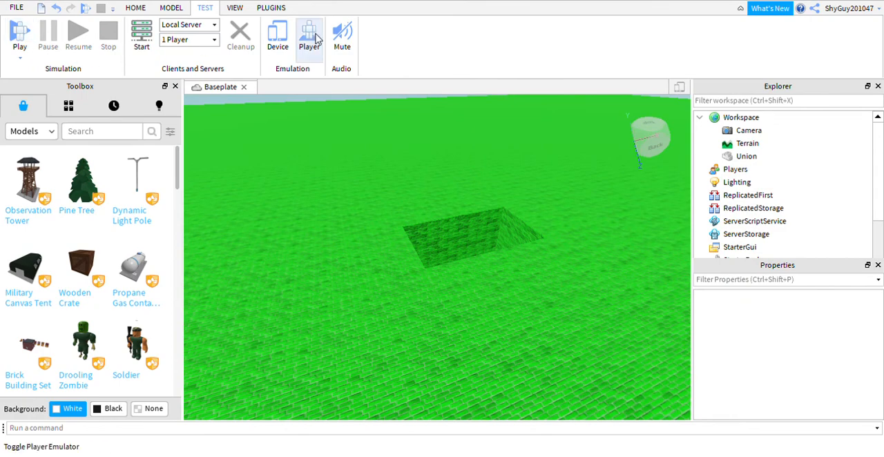
{"action": "left_click", "coordinate": [283, 45]}
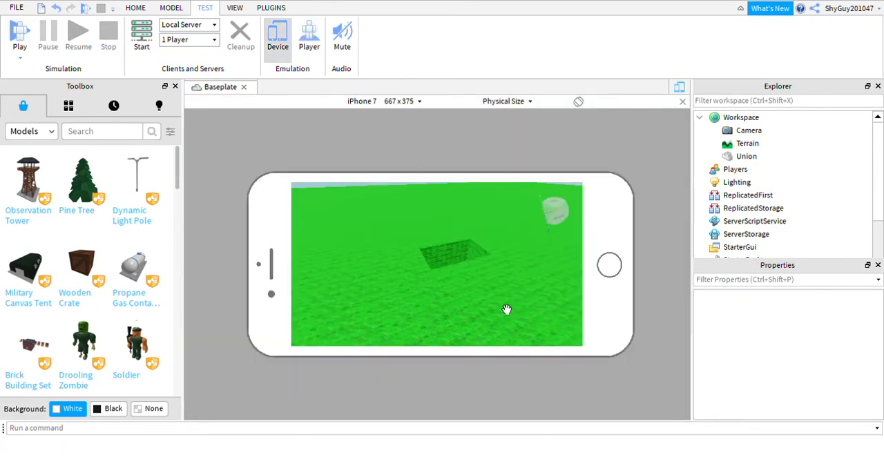
{"action": "right_click_drag", "start_coordinate": [507, 310], "coordinate": [491, 300]}
{"action": "scroll", "coordinate": [490, 298], "scroll_direction": "down", "scroll_amount": 5}
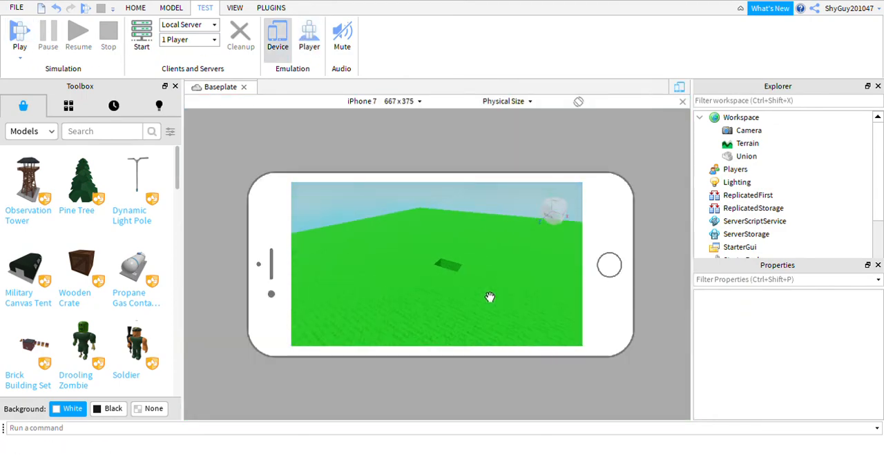
{"action": "scroll", "coordinate": [490, 295], "scroll_direction": "down", "scroll_amount": 3}
{"action": "scroll", "coordinate": [482, 276], "scroll_direction": "up", "scroll_amount": 5}
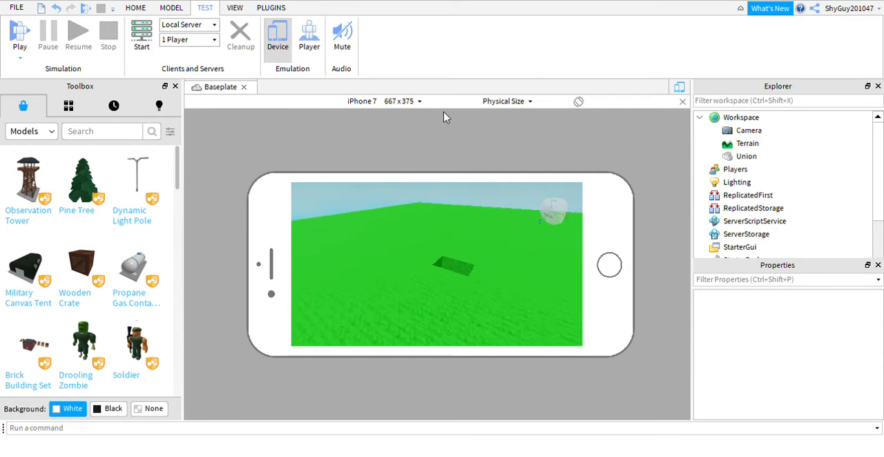
Step: Show the Player Emulator settings, and turn off both player and device emulation
{"action": "left_click", "coordinate": [309, 40]}
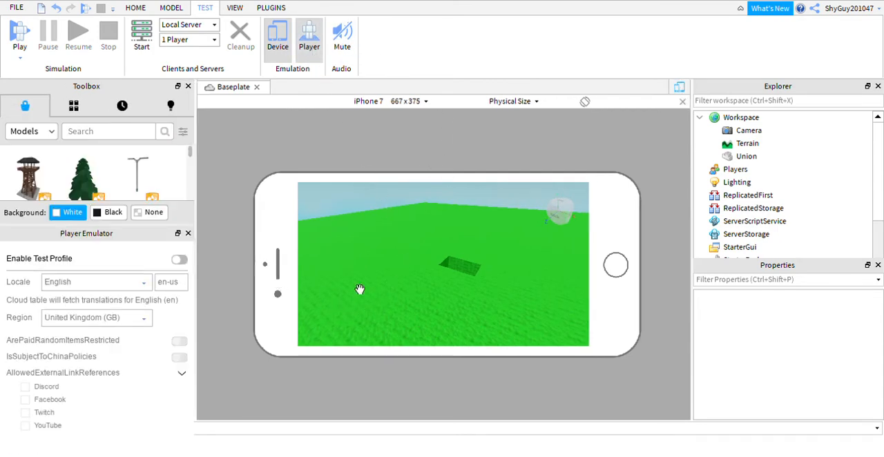
{"action": "right_click_drag", "start_coordinate": [360, 290], "coordinate": [362, 276]}
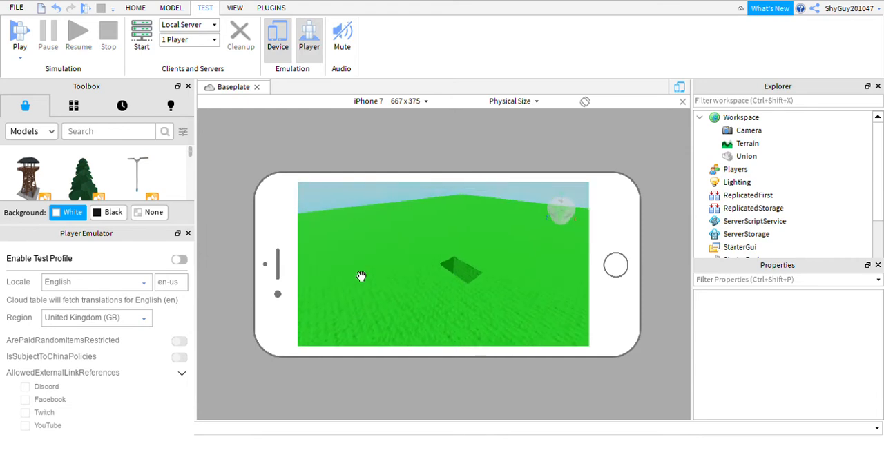
{"action": "left_click", "coordinate": [301, 42]}
{"action": "left_click", "coordinate": [271, 51]}
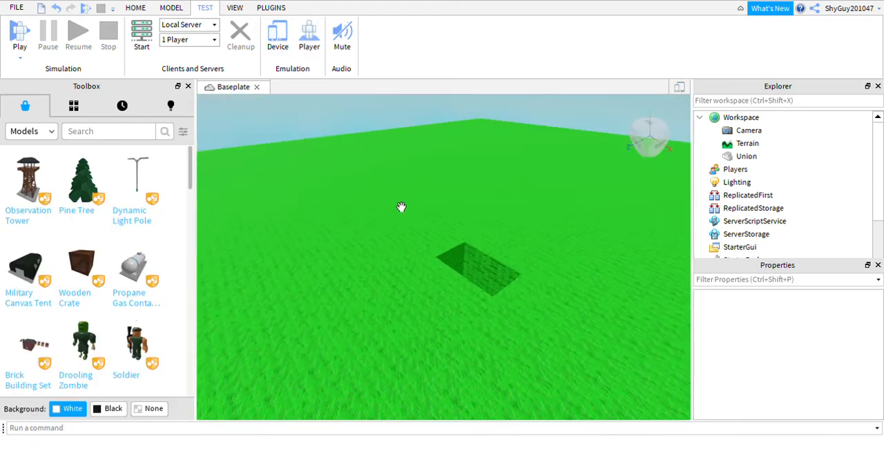
Step: Mute the test audio and unmute it again
{"action": "right_click_drag", "start_coordinate": [449, 257], "coordinate": [451, 258]}
{"action": "right_click_drag", "start_coordinate": [502, 266], "coordinate": [497, 270]}
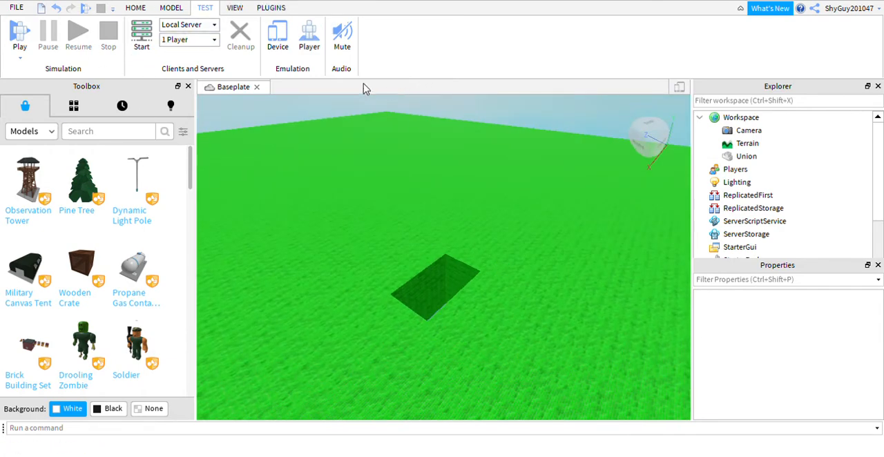
{"action": "left_click", "coordinate": [336, 35]}
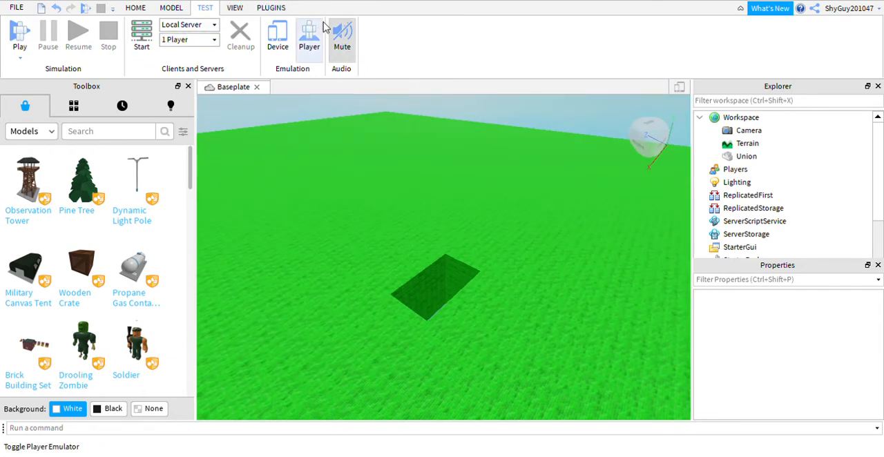
{"action": "left_click", "coordinate": [340, 36]}
{"action": "right_click_drag", "start_coordinate": [350, 256], "coordinate": [350, 256]}
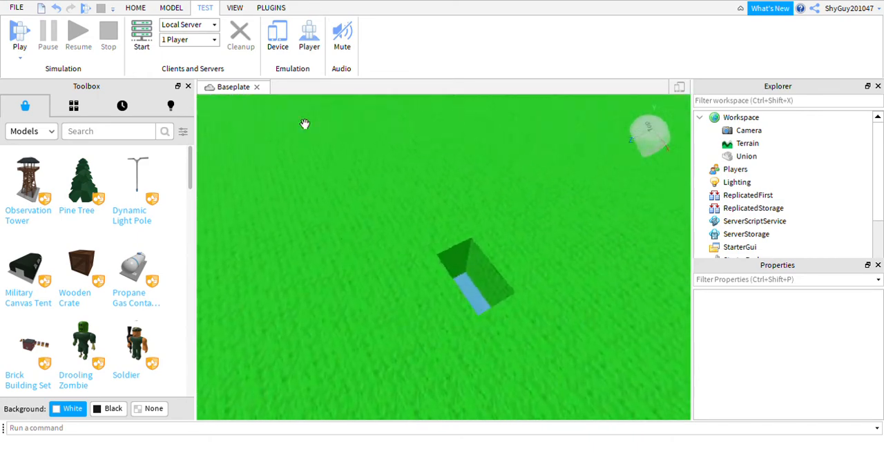
Step: Show the Output panel, and briefly open and close the Script Analysis panel
{"action": "left_click", "coordinate": [235, 8]}
{"action": "right_click_drag", "start_coordinate": [500, 256], "coordinate": [499, 257]}
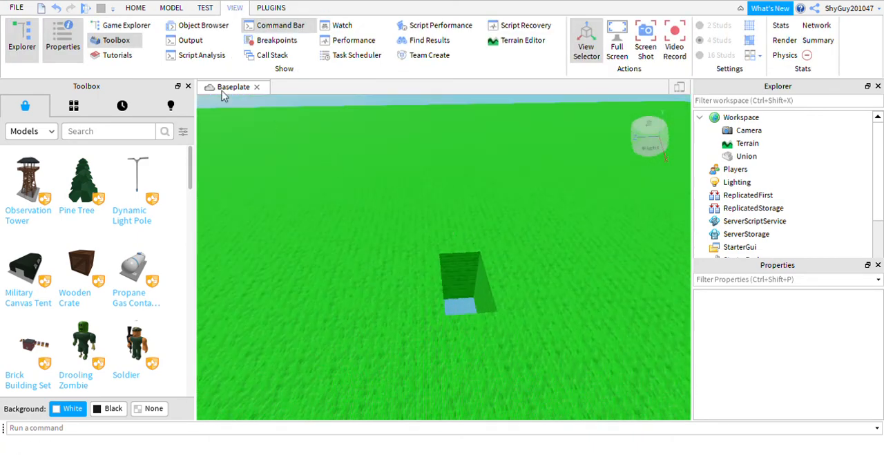
{"action": "left_click", "coordinate": [190, 40]}
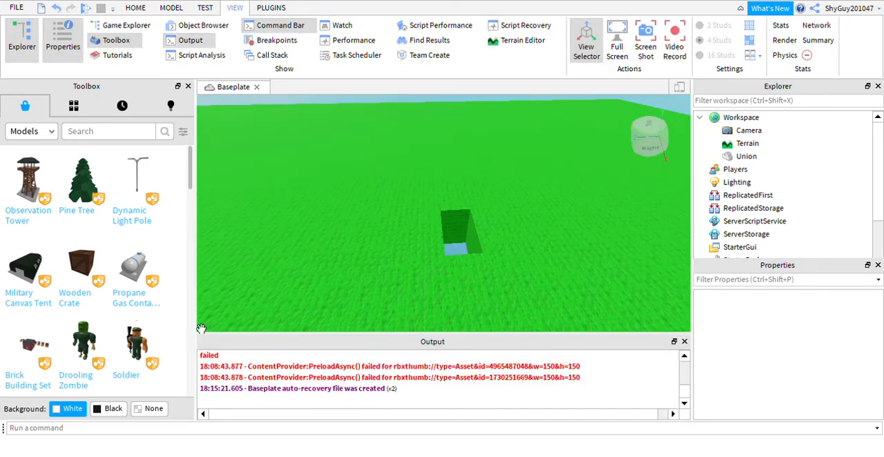
{"action": "left_click", "coordinate": [218, 61]}
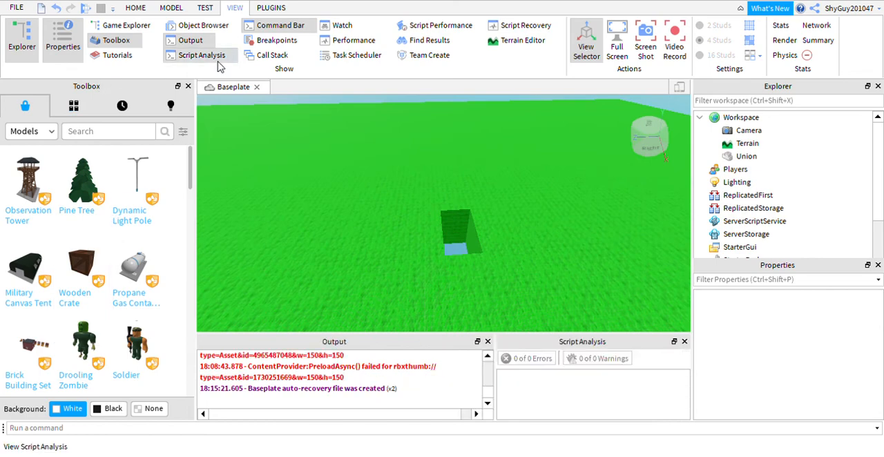
{"action": "left_click", "coordinate": [684, 342]}
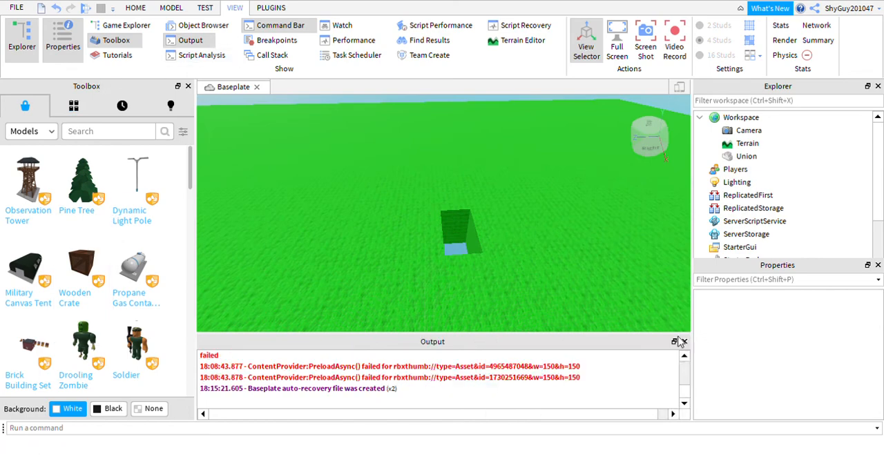
Step: Show and close the Watch panel, and do the same with the Team Create panel
{"action": "left_click", "coordinate": [342, 25]}
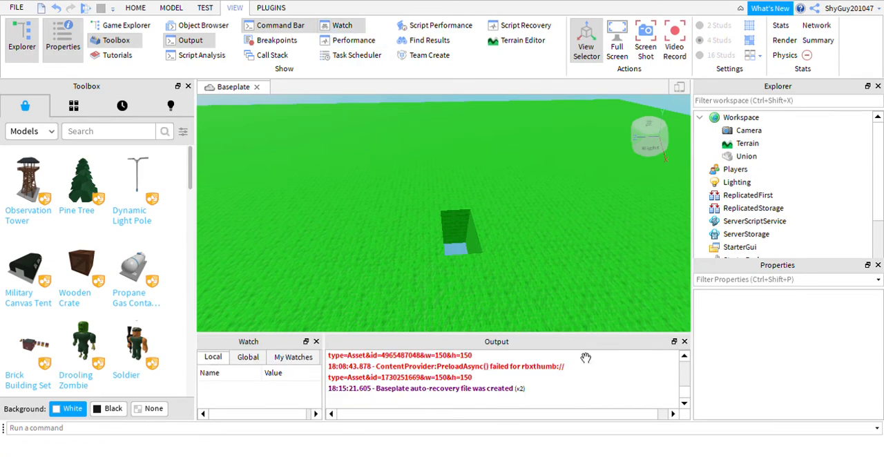
{"action": "left_click", "coordinate": [316, 342]}
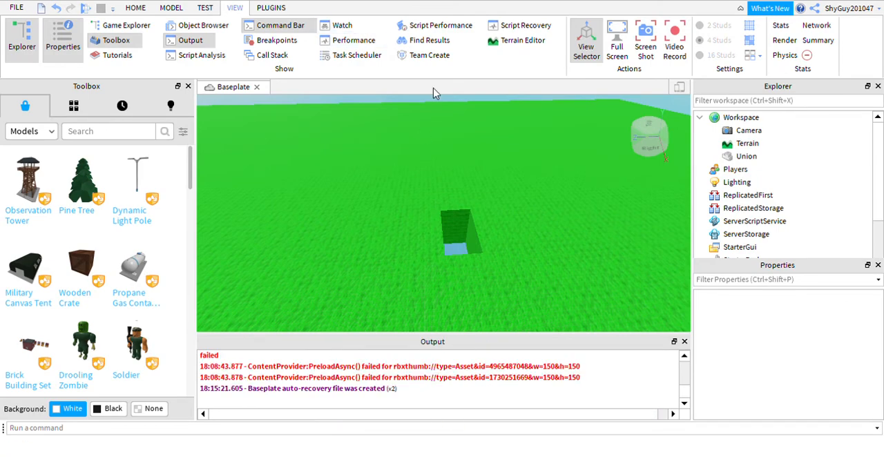
{"action": "left_click", "coordinate": [435, 58]}
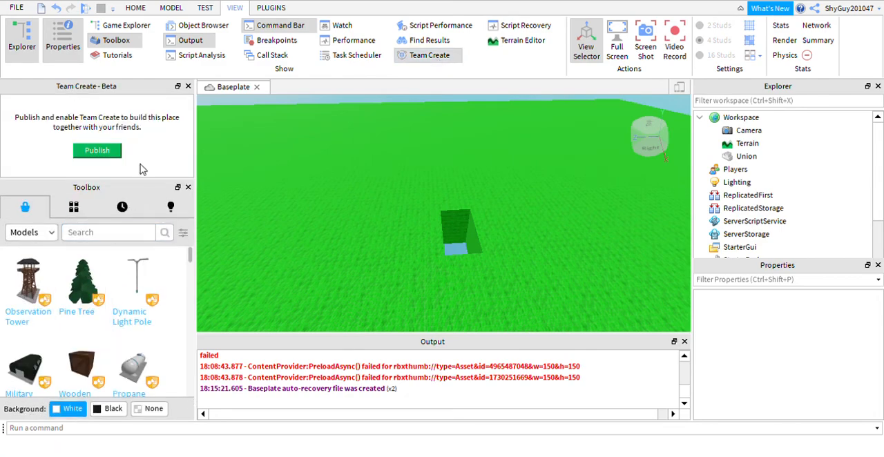
{"action": "left_click", "coordinate": [188, 87]}
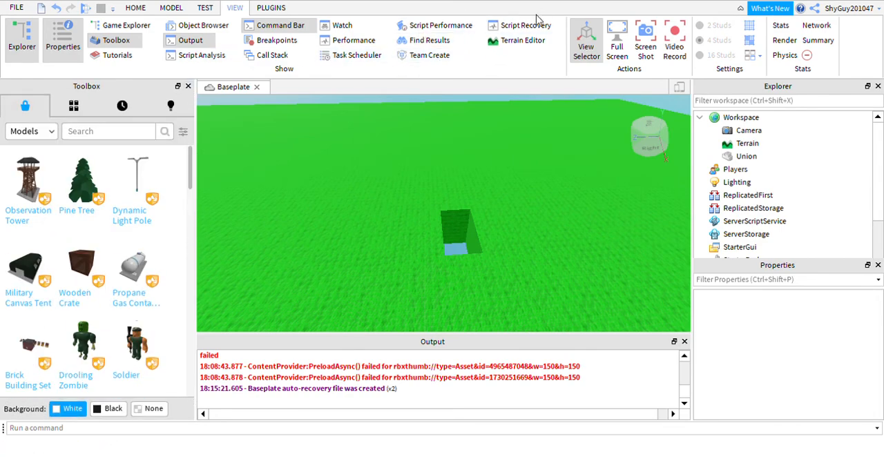
Step: Close the Output panel and look down at the hole in the Baseplate
{"action": "right_click_drag", "start_coordinate": [536, 147], "coordinate": [538, 154]}
{"action": "left_click", "coordinate": [685, 342]}
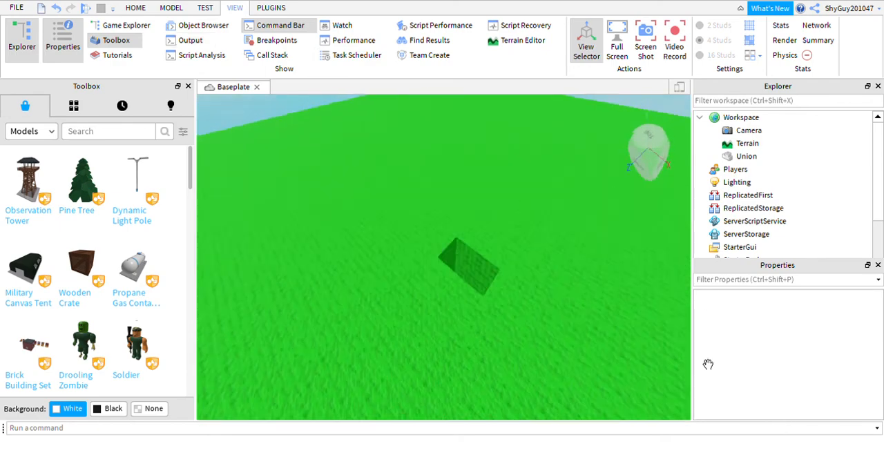
{"action": "right_click_drag", "start_coordinate": [587, 271], "coordinate": [539, 295]}
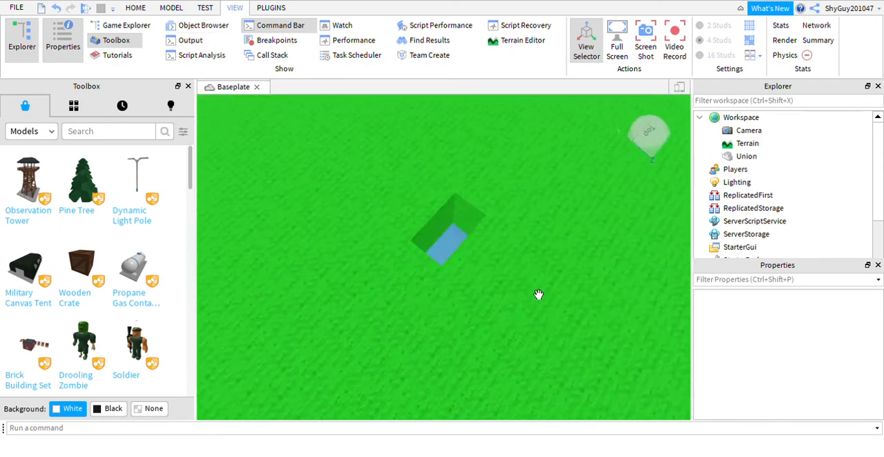
Step: Insert an R15 dummy rig with the Rig Builder plugin and view it from the front
{"action": "left_click", "coordinate": [266, 7]}
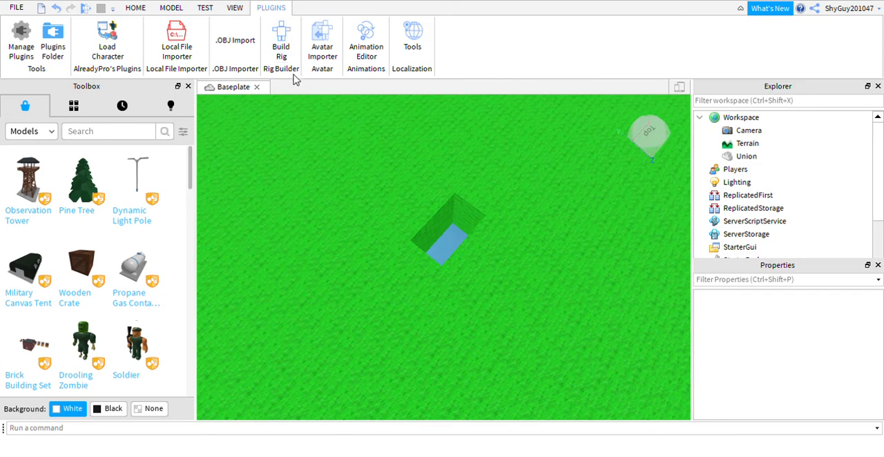
{"action": "left_click", "coordinate": [281, 49]}
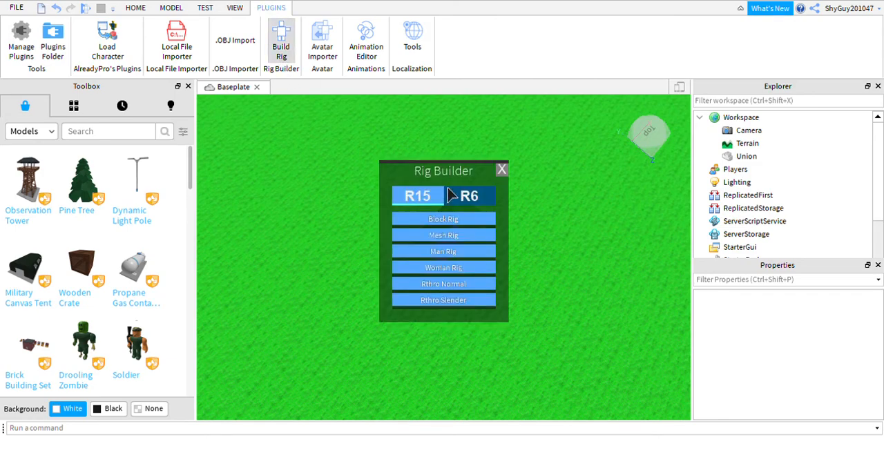
{"action": "left_click", "coordinate": [470, 268]}
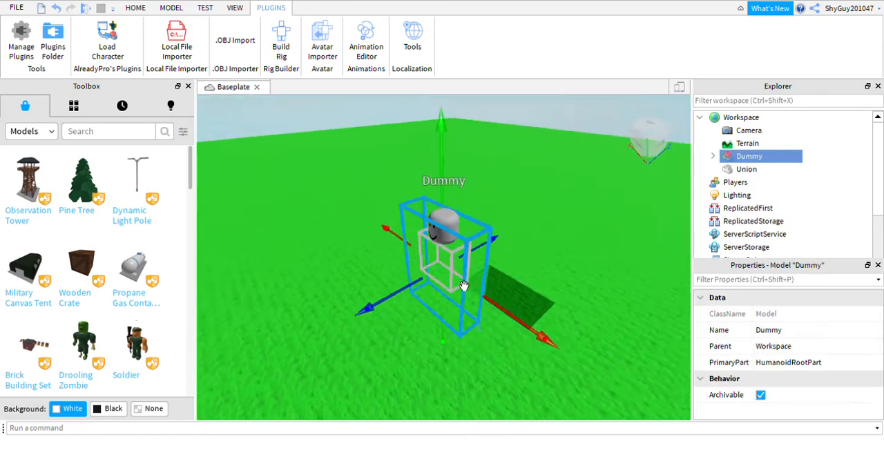
{"action": "right_click_drag", "start_coordinate": [465, 286], "coordinate": [453, 300]}
{"action": "scroll", "coordinate": [468, 285], "scroll_direction": "down", "scroll_amount": 4}
{"action": "scroll", "coordinate": [448, 304], "scroll_direction": "up", "scroll_amount": 1}
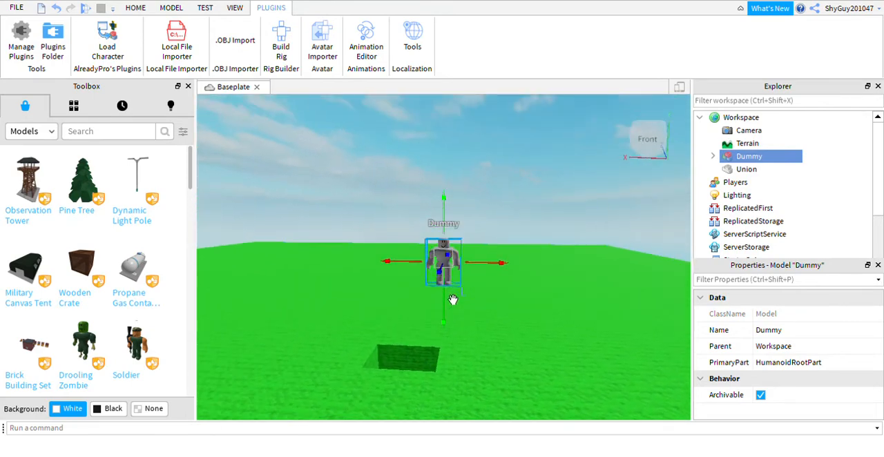
{"action": "scroll", "coordinate": [453, 299], "scroll_direction": "up", "scroll_amount": 2}
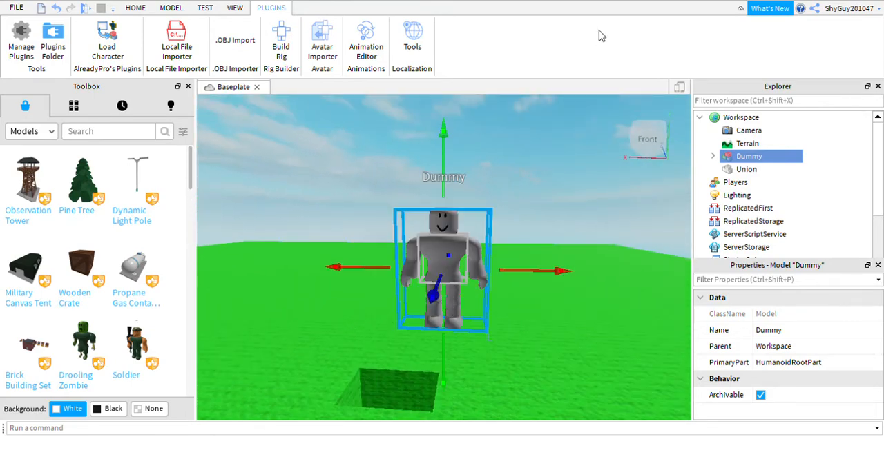
Step: Expand the Dummy model and inspect its Humanoid's DisplayDistanceType options without changing the value
{"action": "left_click", "coordinate": [744, 143]}
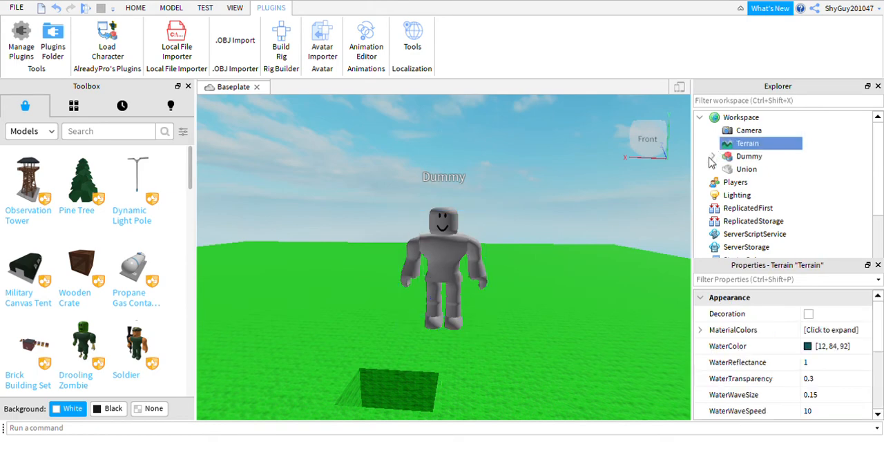
{"action": "left_click", "coordinate": [712, 156]}
{"action": "left_click", "coordinate": [739, 157]}
{"action": "left_click", "coordinate": [772, 169]}
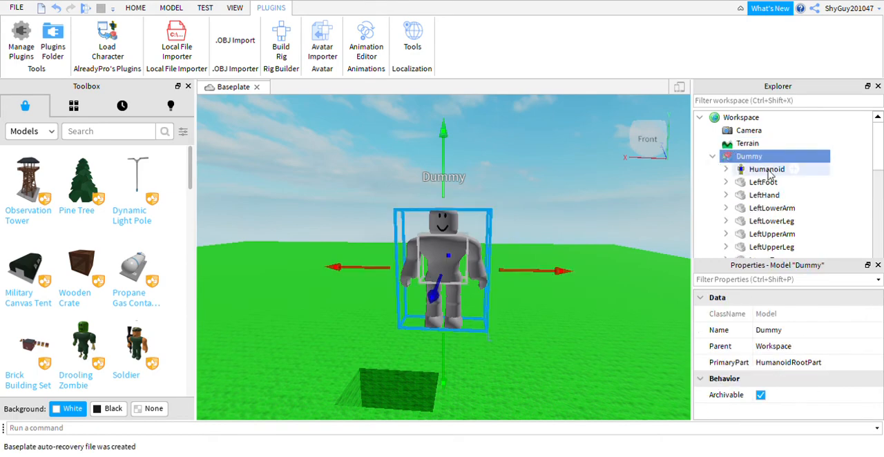
{"action": "left_click", "coordinate": [835, 346]}
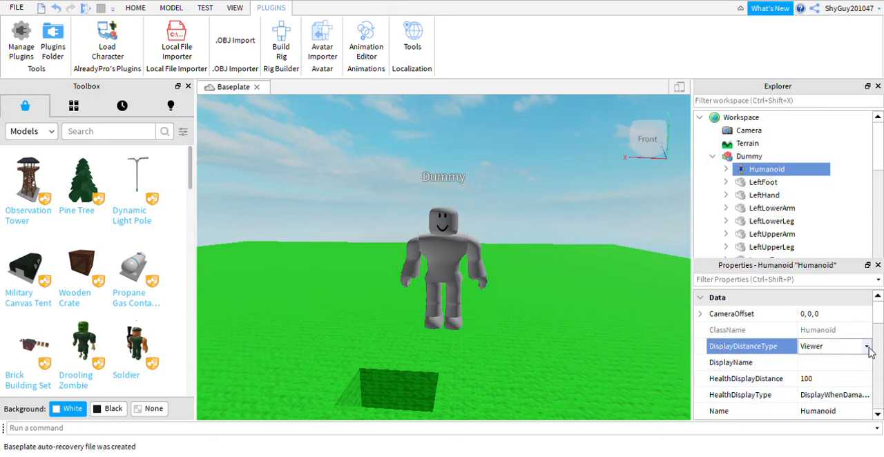
{"action": "left_click", "coordinate": [868, 351]}
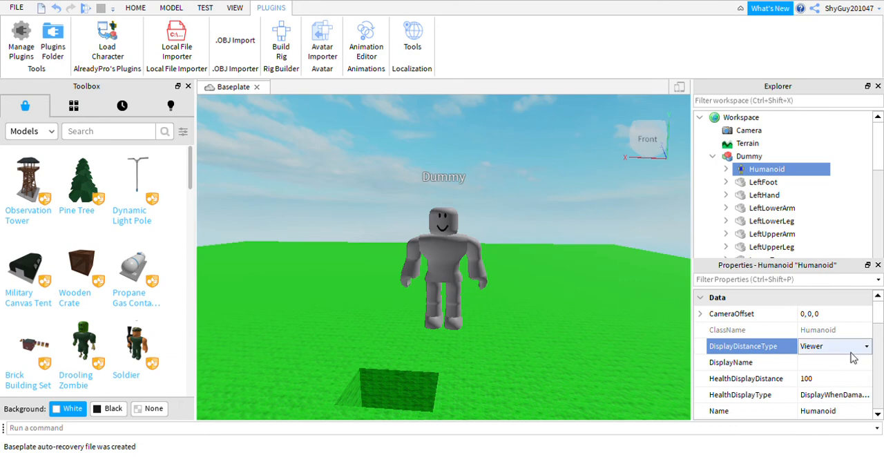
{"action": "left_click", "coordinate": [837, 364]}
Step: Delete the dummy rig from the workspace
{"action": "right_click_drag", "start_coordinate": [451, 312], "coordinate": [467, 300]}
{"action": "left_click", "coordinate": [451, 300]}
{"action": "key", "text": "Delete"}
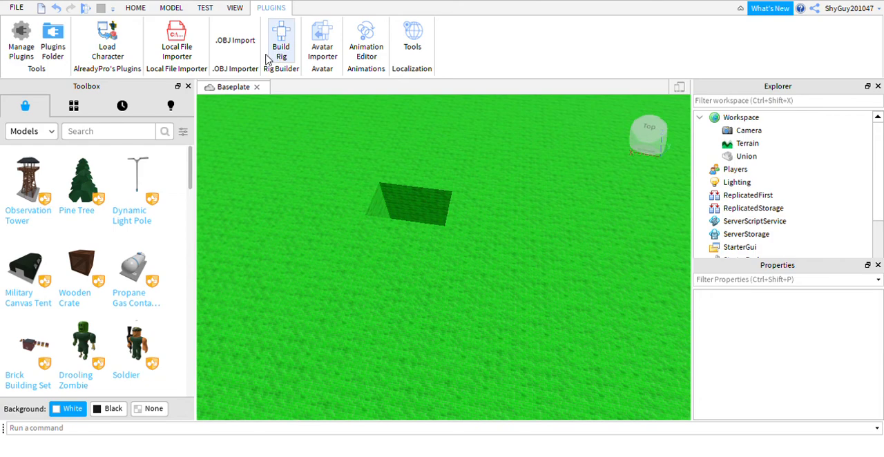
Step: Replace the default username in the Load Character plugin with another player's username and spawn that character
{"action": "left_click", "coordinate": [108, 49]}
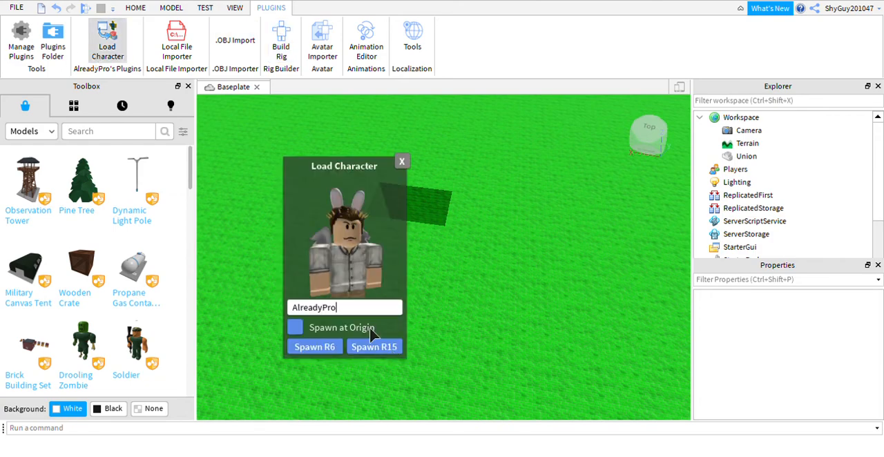
{"action": "key", "text": "BackSpace"}
{"action": "key", "text": "BackSpace"}
{"action": "key", "text": "BackSpace"}
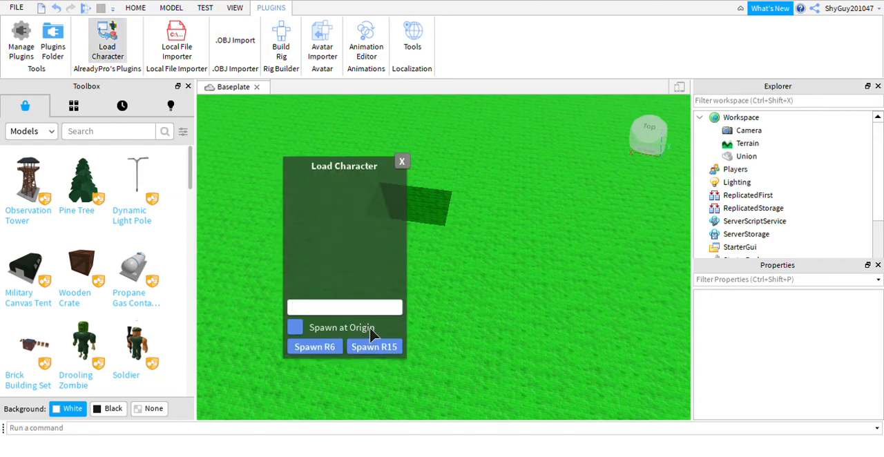
{"action": "type", "text": "Mr"}
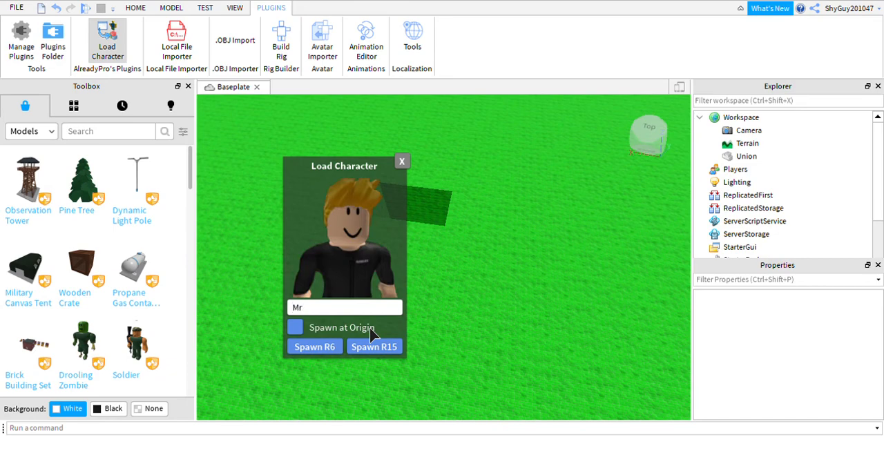
{"action": "type", "text": "Strewtch2012"}
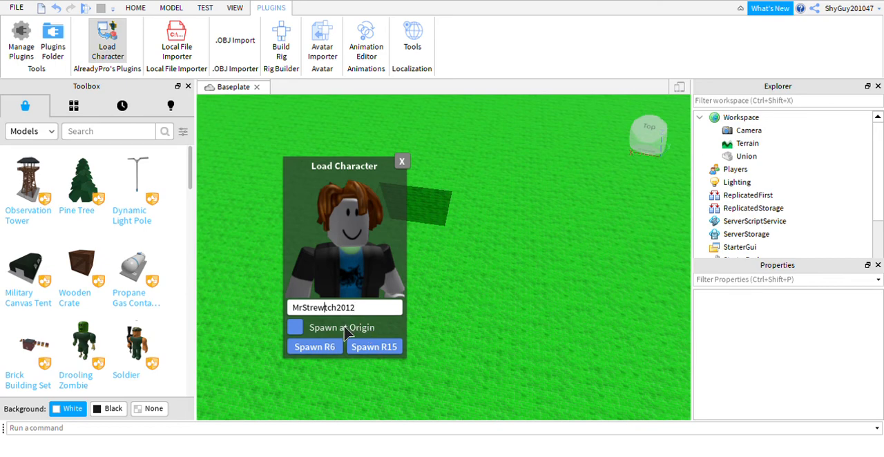
{"action": "key", "text": "BackSpace"}
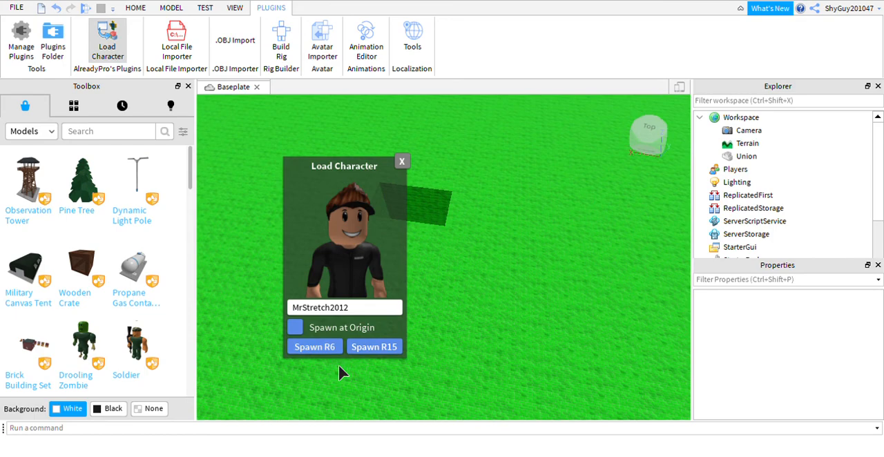
{"action": "right_click_drag", "start_coordinate": [515, 341], "coordinate": [515, 340]}
Step: Open the Animation Editor, choose the spawned character as the rig, and close the editor without creating an animation
{"action": "left_click", "coordinate": [372, 43]}
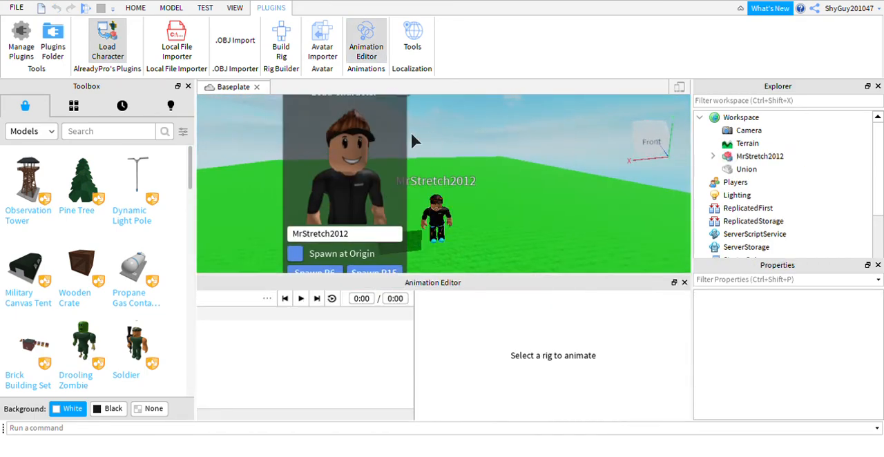
{"action": "left_click", "coordinate": [436, 218]}
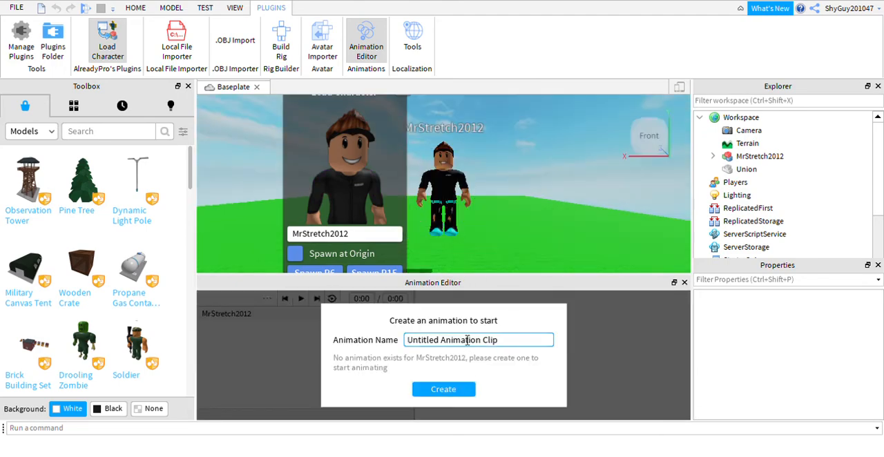
{"action": "left_click", "coordinate": [683, 283]}
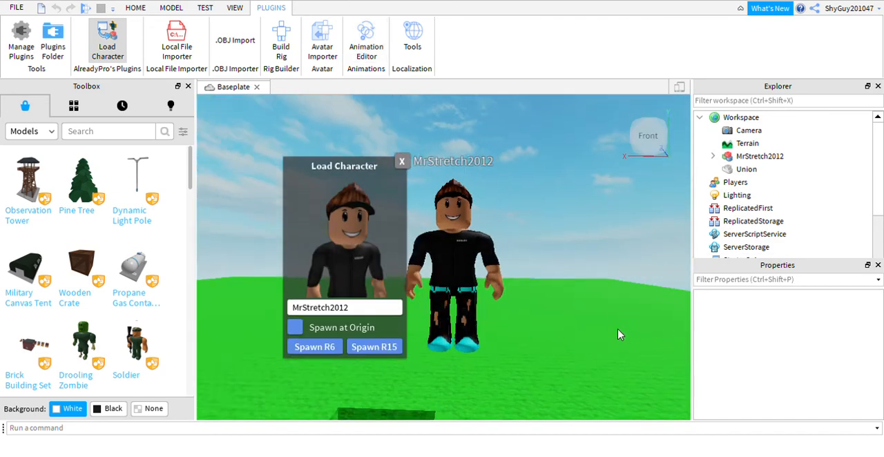
Step: Close the Load Character window and delete the spawned character from the workspace
{"action": "right_click_drag", "start_coordinate": [618, 329], "coordinate": [620, 321]}
{"action": "right_click_drag", "start_coordinate": [347, 109], "coordinate": [374, 137]}
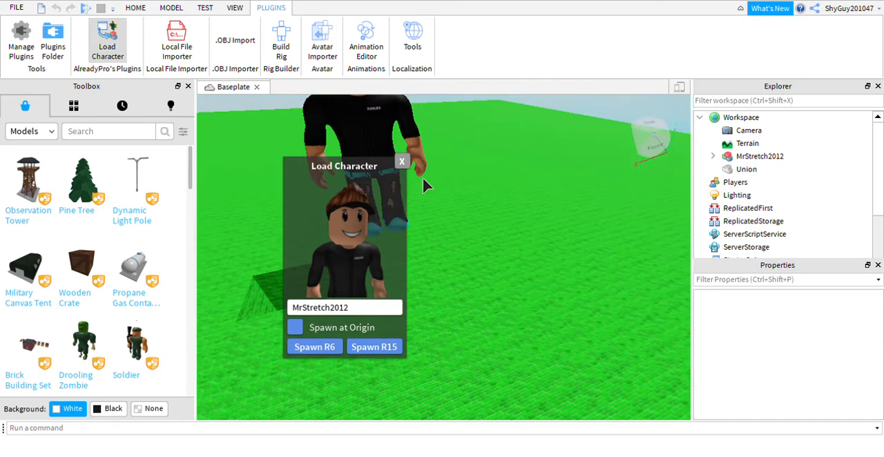
{"action": "left_click", "coordinate": [403, 164]}
{"action": "right_click_drag", "start_coordinate": [405, 167], "coordinate": [390, 158]}
{"action": "left_click", "coordinate": [484, 191]}
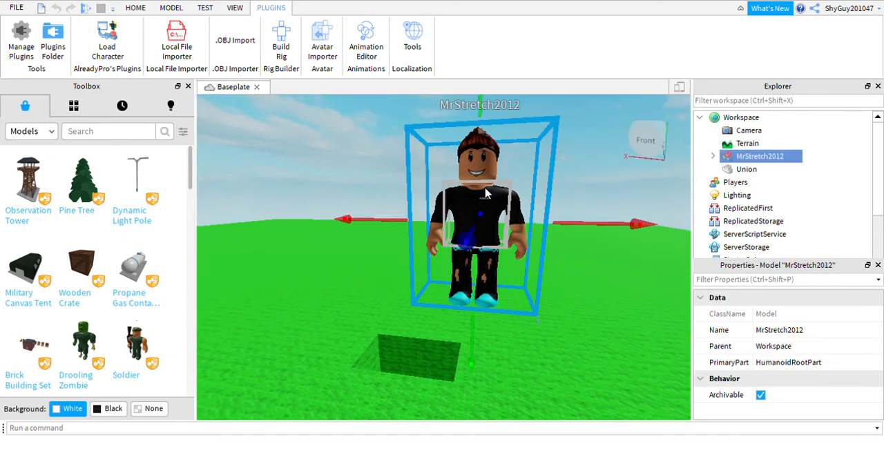
{"action": "key", "text": "Delete"}
Step: Open Load Character again and replace the default username with ROBLOX to preview its avatar
{"action": "left_click", "coordinate": [120, 62]}
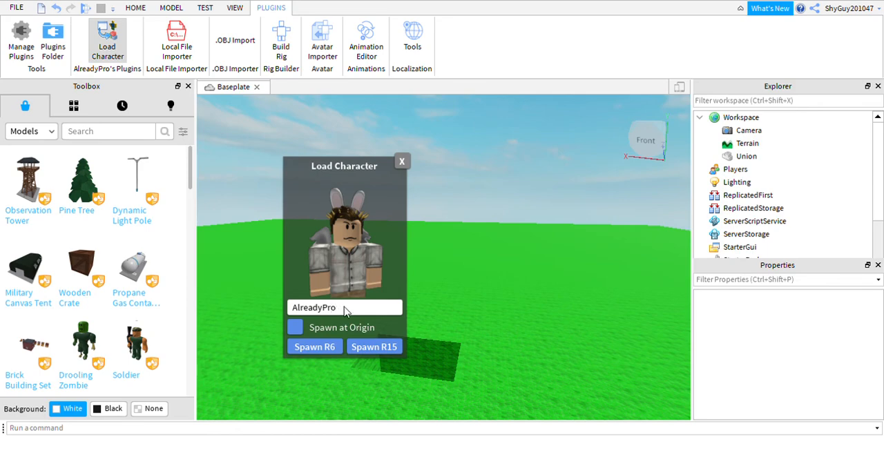
{"action": "key", "text": "BackSpace"}
Step: Change the Load Character username to Builderman to preview that avatar
{"action": "key", "text": "BackSpace"}
{"action": "key", "text": "BackSpace"}
{"action": "key", "text": "BackSpace"}
{"action": "key", "text": "BackSpace"}
{"action": "key", "text": "BackSpace"}
{"action": "key", "text": "BackSpace"}
{"action": "key", "text": "BackSpace"}
{"action": "key", "text": "BackSpace"}
{"action": "key", "text": "BackSpace"}
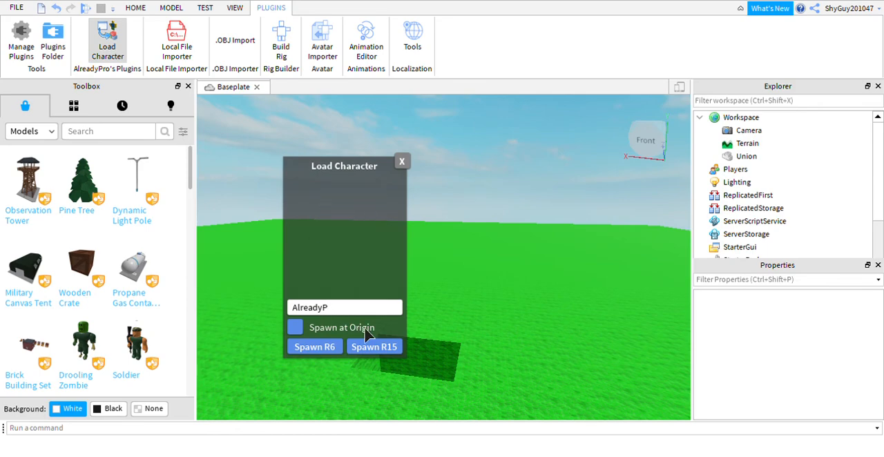
{"action": "type", "text": "ROBLO"}
{"action": "key", "text": "BackSpace"}
{"action": "key", "text": "BackSpace"}
{"action": "key", "text": "BackSpace"}
{"action": "key", "text": "BackSpace"}
{"action": "key", "text": "BackSpace"}
{"action": "key", "text": "BackSpace"}
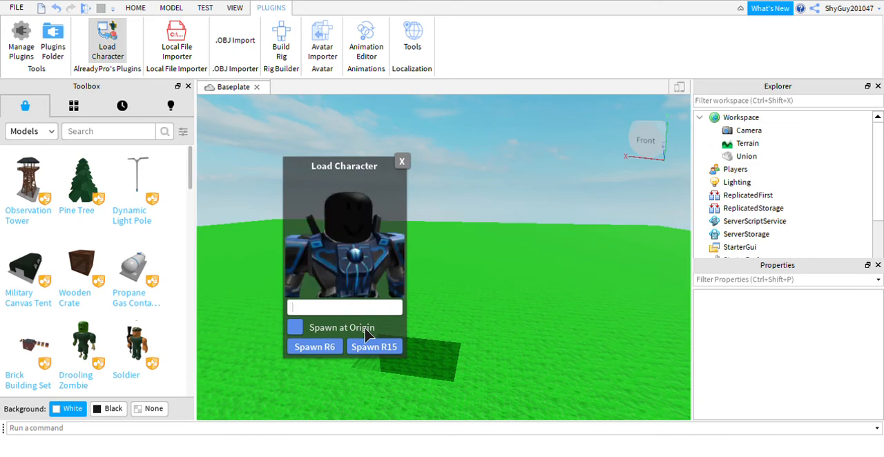
{"action": "type", "text": "Builderm"}
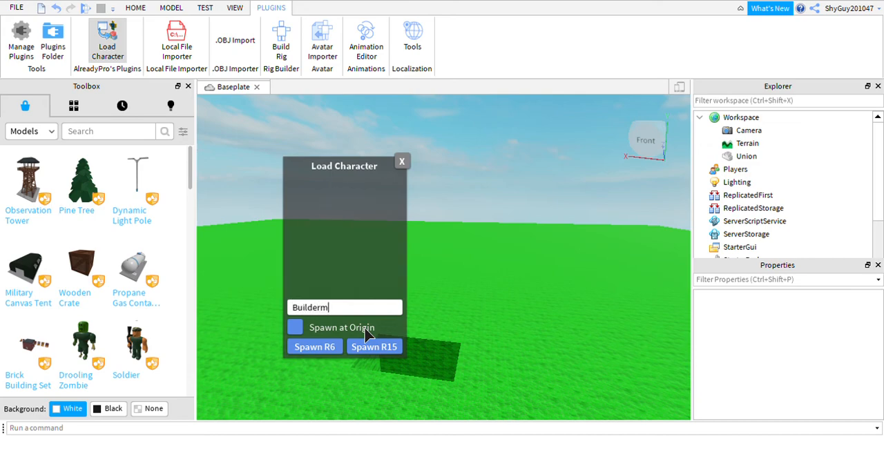
{"action": "type", "text": "a"}
Step: Preview the avatar for the username Stickmasterluke in Load Character
{"action": "key", "text": "BackSpace"}
{"action": "key", "text": "BackSpace"}
{"action": "key", "text": "BackSpace"}
{"action": "key", "text": "BackSpace"}
{"action": "key", "text": "BackSpace"}
{"action": "key", "text": "BackSpace"}
{"action": "key", "text": "BackSpace"}
{"action": "key", "text": "BackSpace"}
{"action": "key", "text": "BackSpace"}
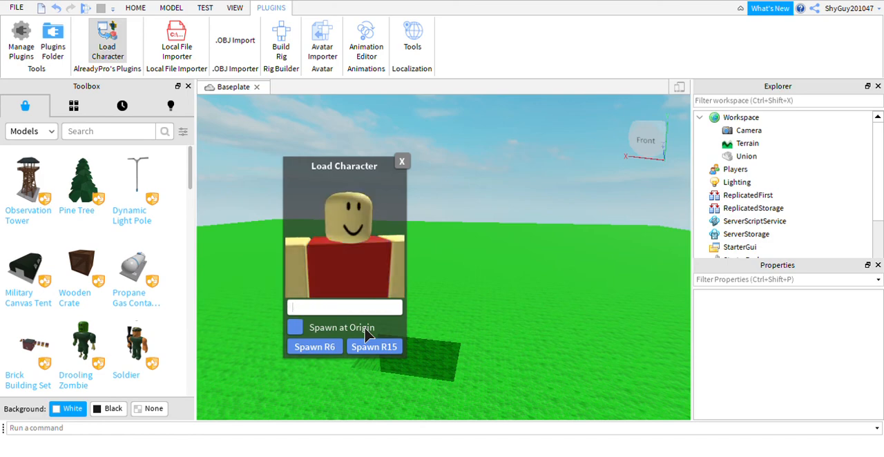
{"action": "type", "text": "Stickmasterluke"}
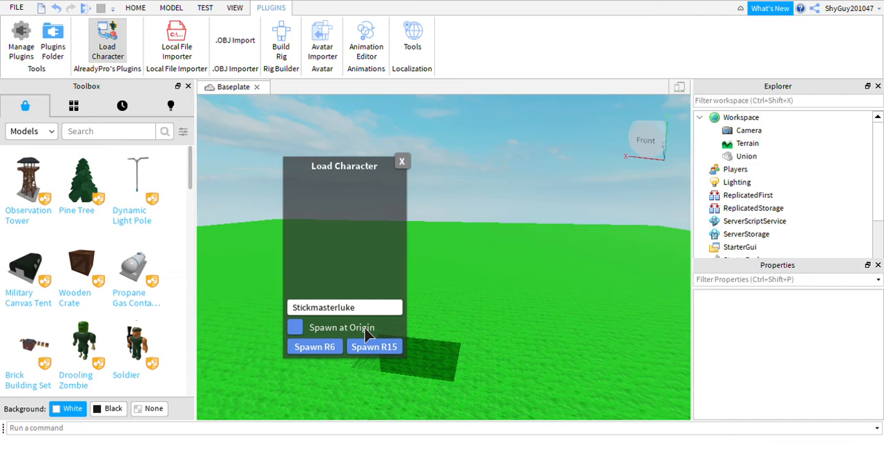
Step: Clear the Load Character username and enter NOTLaurenzSide to preview that avatar
{"action": "key", "text": "BackSpace"}
{"action": "key", "text": "BackSpace"}
{"action": "key", "text": "BackSpace"}
{"action": "key", "text": "BackSpace"}
{"action": "key", "text": "BackSpace"}
{"action": "key", "text": "BackSpace"}
{"action": "key", "text": "BackSpace"}
{"action": "key", "text": "BackSpace"}
{"action": "key", "text": "BackSpace"}
{"action": "key", "text": "BackSpace"}
{"action": "key", "text": "BackSpace"}
{"action": "key", "text": "BackSpace"}
{"action": "key", "text": "BackSpace"}
{"action": "key", "text": "BackSpace"}
{"action": "key", "text": "BackSpace"}
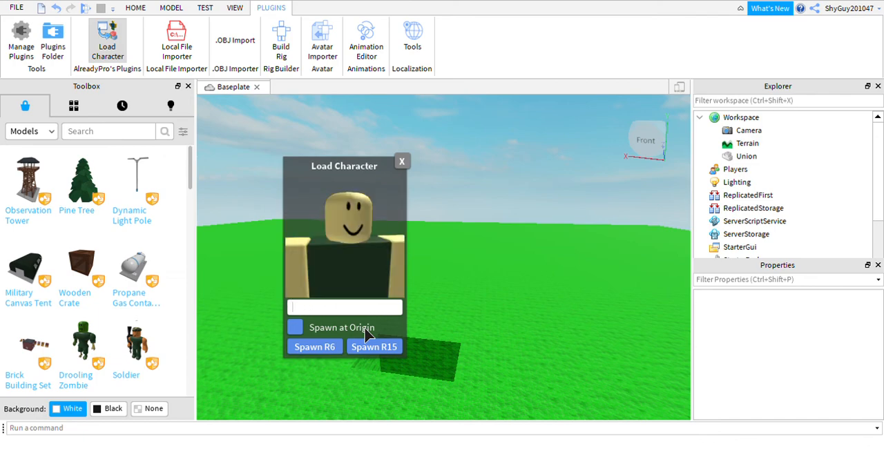
{"action": "type", "text": "NOTLau"}
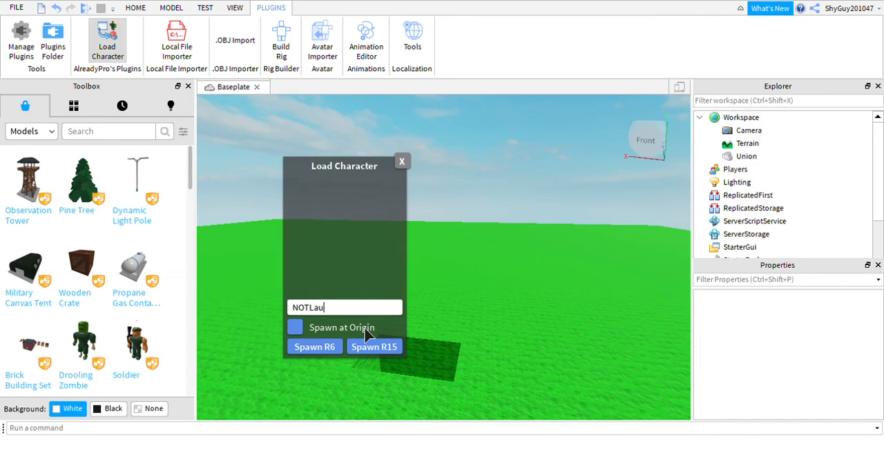
{"action": "type", "text": "renzSide"}
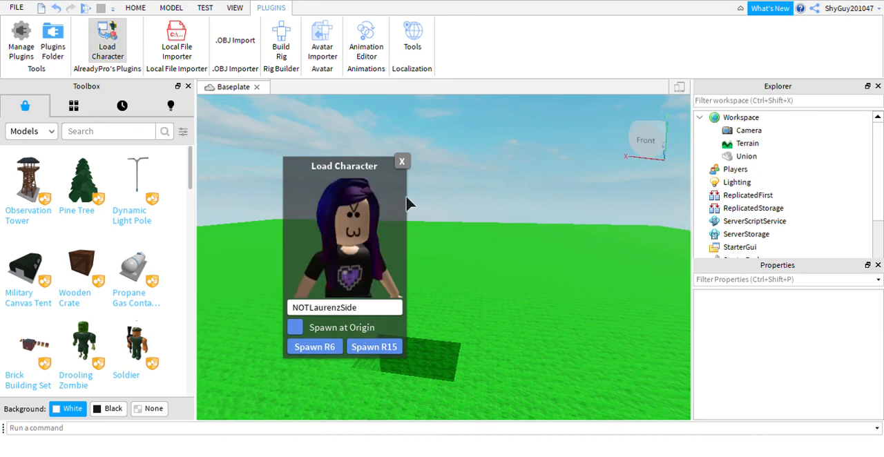
Step: Close the Load Character window and return to the Home tool set
{"action": "left_click", "coordinate": [402, 162]}
{"action": "right_click_drag", "start_coordinate": [452, 202], "coordinate": [452, 202]}
{"action": "left_click", "coordinate": [135, 7]}
{"action": "right_click_drag", "start_coordinate": [385, 252], "coordinate": [385, 251]}
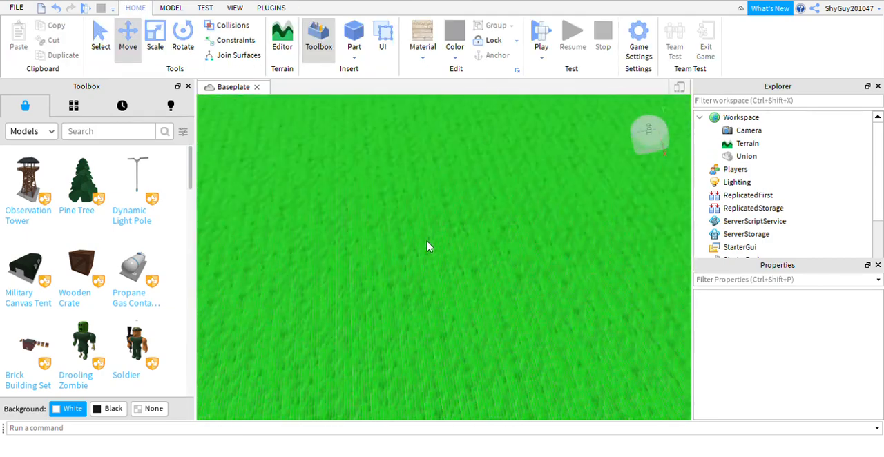
Step: Browse the Toolbox models and insert the Gravity Coil into the place, focusing the view on it
{"action": "right_click_drag", "start_coordinate": [458, 272], "coordinate": [458, 271]}
{"action": "scroll", "coordinate": [466, 276], "scroll_direction": "up", "scroll_amount": 6}
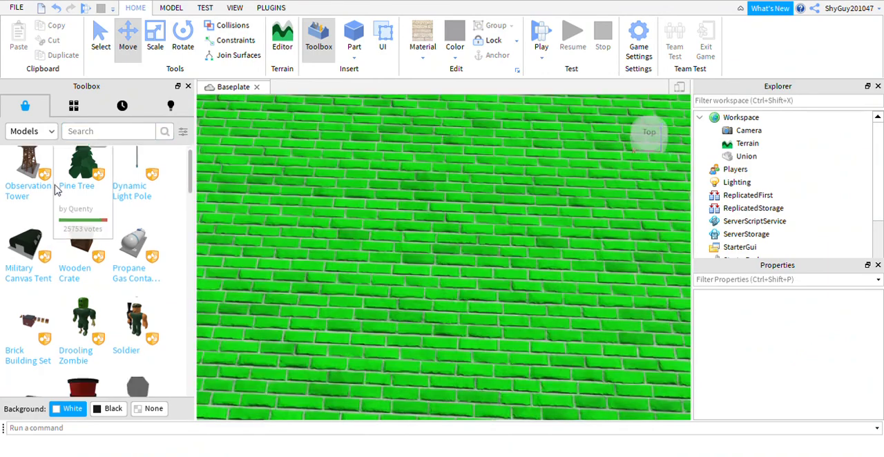
{"action": "scroll", "coordinate": [85, 218], "scroll_direction": "down", "scroll_amount": 5}
{"action": "scroll", "coordinate": [86, 218], "scroll_direction": "down", "scroll_amount": 5}
{"action": "scroll", "coordinate": [86, 218], "scroll_direction": "up", "scroll_amount": 5}
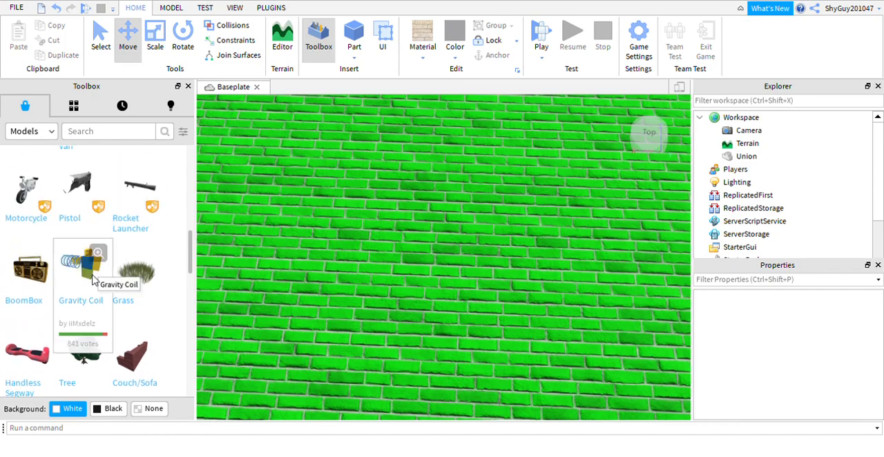
{"action": "left_click", "coordinate": [95, 279]}
{"action": "key", "text": "f"}
{"action": "right_click_drag", "start_coordinate": [508, 253], "coordinate": [448, 279]}
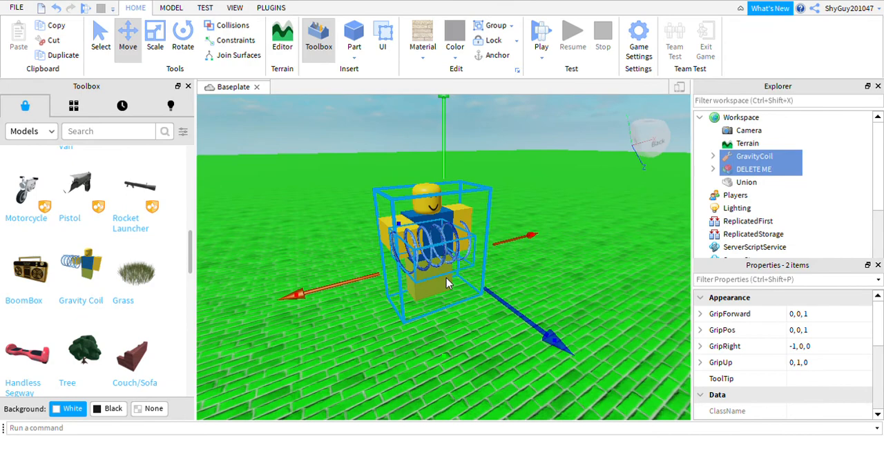
Step: Delete the inserted DELETE ME dummy and the GravityCoil tool from the Workspace
{"action": "double_click", "coordinate": [752, 169]}
{"action": "key", "text": "Delete"}
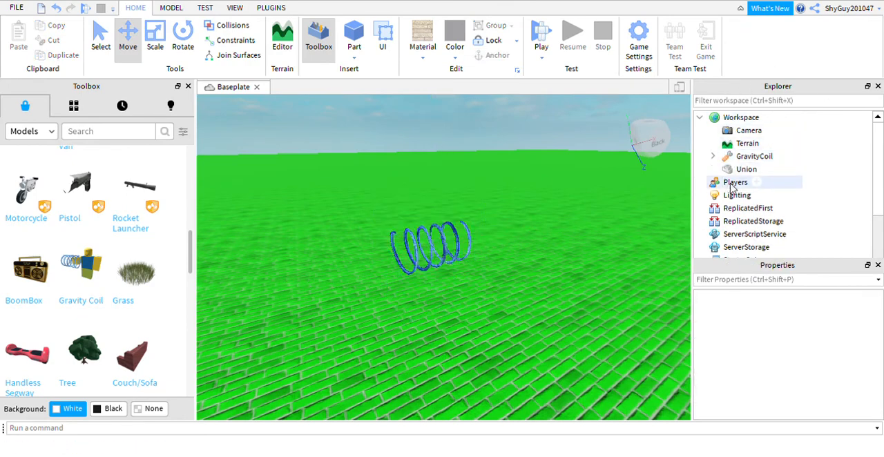
{"action": "left_click", "coordinate": [749, 158]}
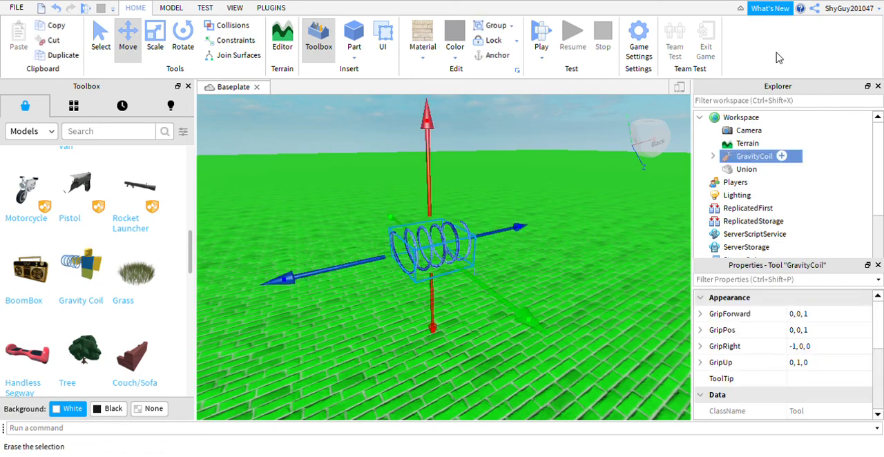
{"action": "key", "text": "Delete"}
Step: Examine the rectangular hole cut through the baseplate, from a distance, from above and down through its walls
{"action": "right_click_drag", "start_coordinate": [529, 280], "coordinate": [494, 284]}
{"action": "scroll", "coordinate": [529, 281], "scroll_direction": "down", "scroll_amount": 8}
{"action": "scroll", "coordinate": [83, 276], "scroll_direction": "up", "scroll_amount": 5}
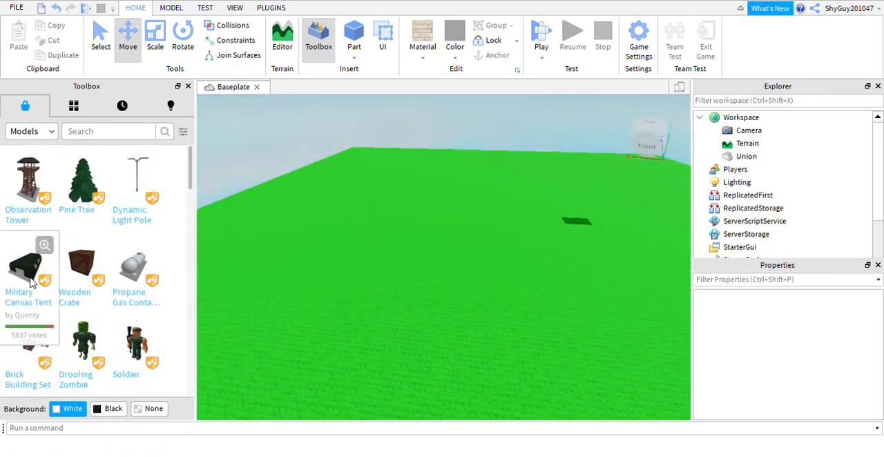
{"action": "right_click_drag", "start_coordinate": [233, 267], "coordinate": [228, 270]}
{"action": "right_click_drag", "start_coordinate": [292, 241], "coordinate": [284, 241]}
{"action": "scroll", "coordinate": [440, 253], "scroll_direction": "up", "scroll_amount": 10}
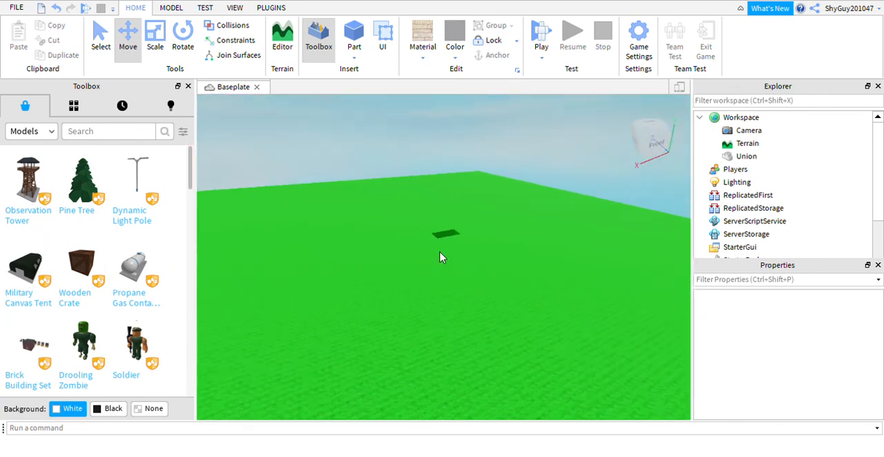
{"action": "scroll", "coordinate": [493, 379], "scroll_direction": "up", "scroll_amount": 4}
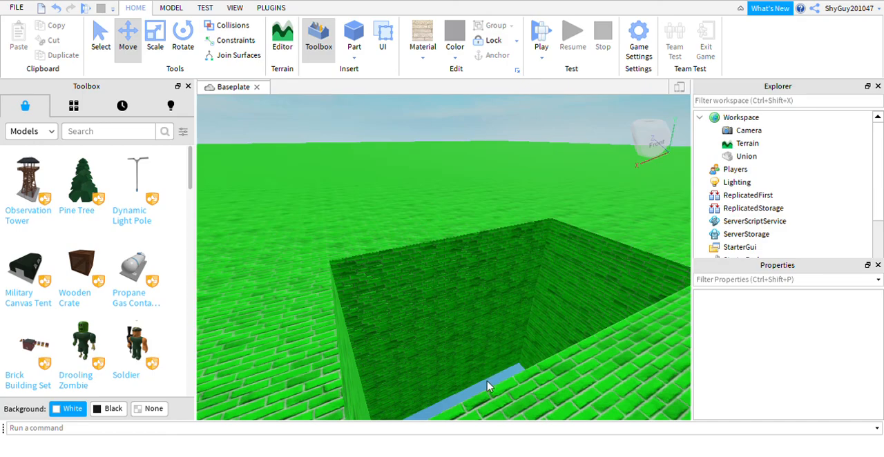
{"action": "scroll", "coordinate": [485, 388], "scroll_direction": "up", "scroll_amount": 8}
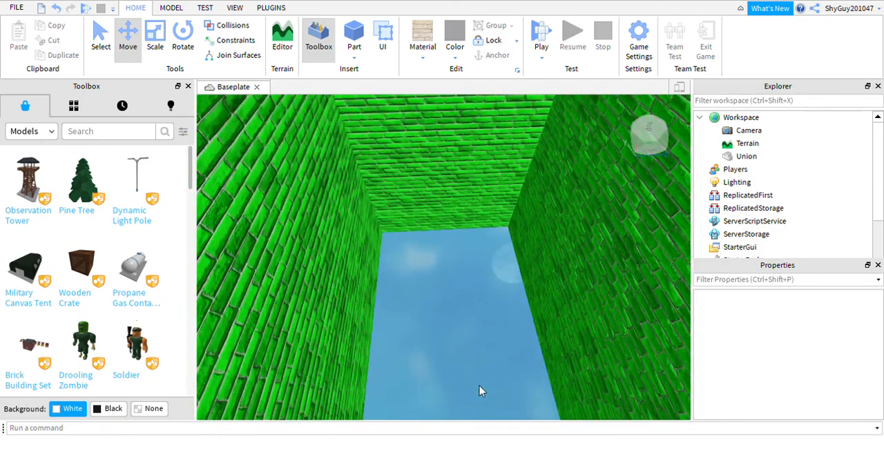
{"action": "scroll", "coordinate": [482, 391], "scroll_direction": "up", "scroll_amount": 4}
{"action": "scroll", "coordinate": [480, 391], "scroll_direction": "down", "scroll_amount": 4}
{"action": "scroll", "coordinate": [479, 390], "scroll_direction": "up", "scroll_amount": 4}
{"action": "scroll", "coordinate": [482, 386], "scroll_direction": "down", "scroll_amount": 4}
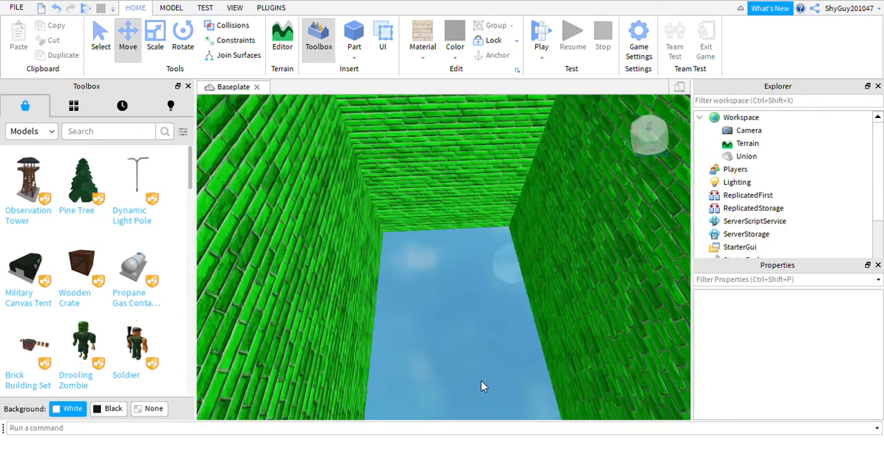
{"action": "scroll", "coordinate": [483, 384], "scroll_direction": "down", "scroll_amount": 6}
{"action": "scroll", "coordinate": [486, 382], "scroll_direction": "up", "scroll_amount": 6}
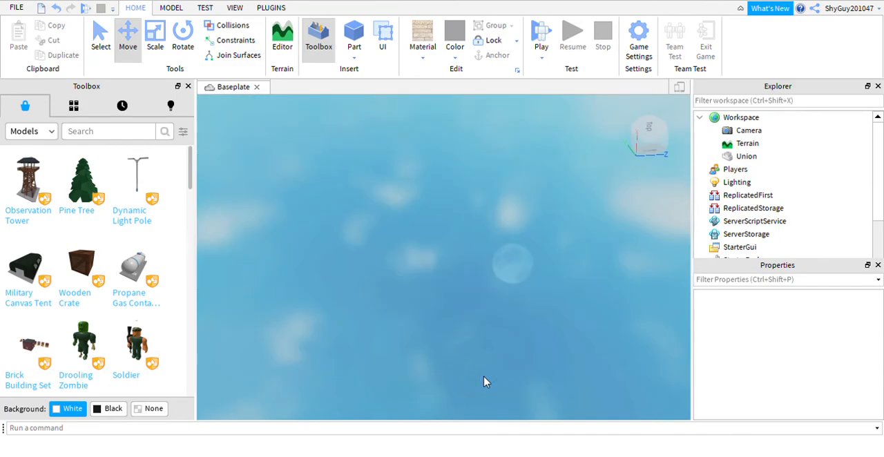